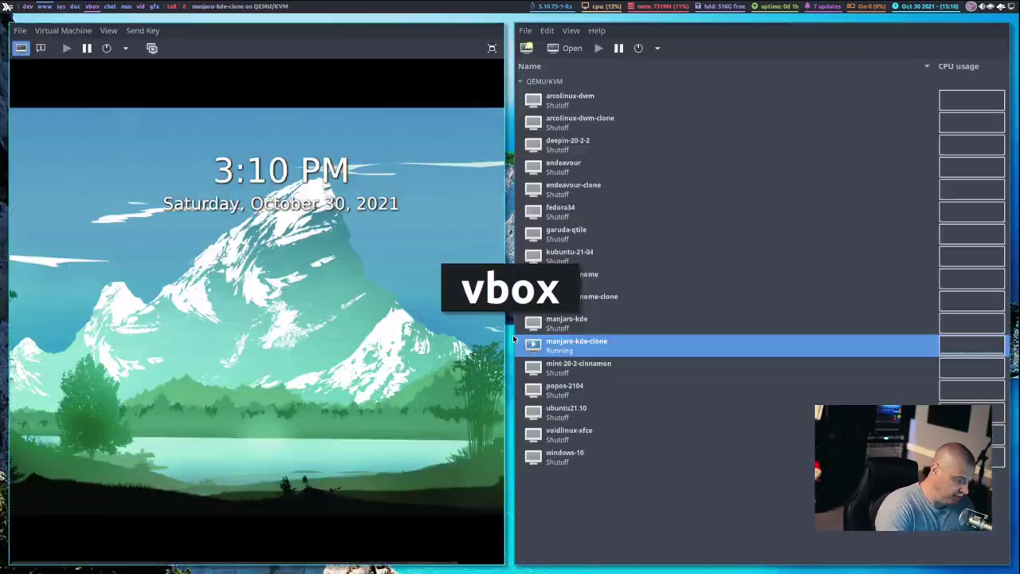
Toggle the manjaro-kde-clone VM console to full screen, showing its mountain-wallpaper lock screen.
key(super+space)
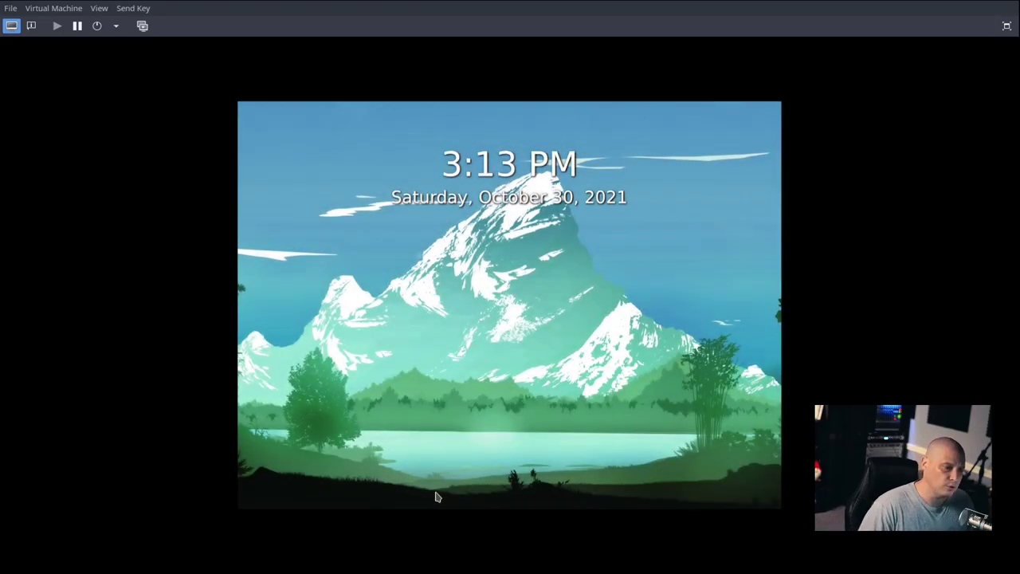
Wake the VM's SDDM login panel, then switch to the WWW workspace with the ArchWiki SDDM page.
mouse_move(483, 402)
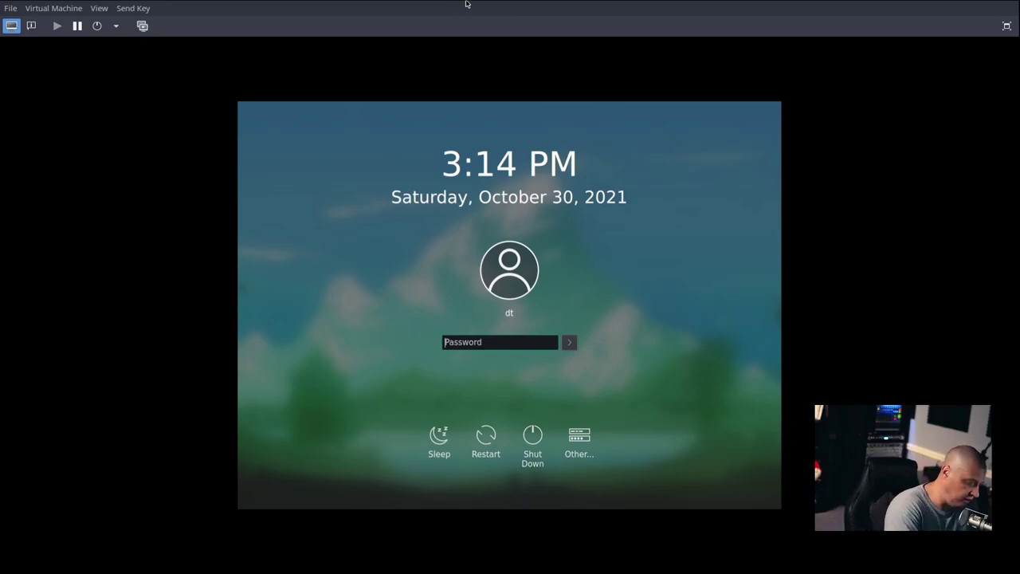
key(super+2)
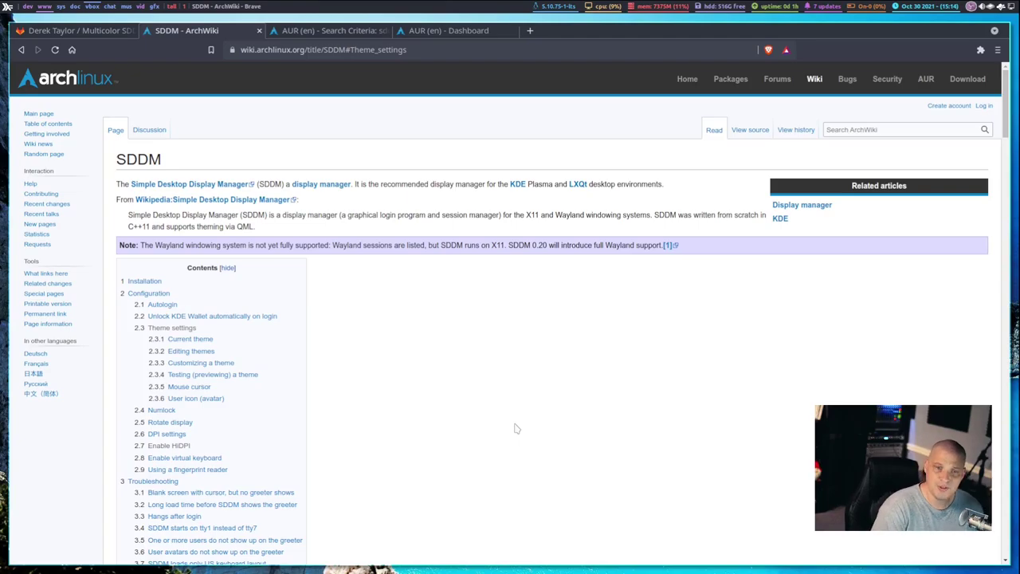
Go to the AUR sddm search results and open the solarized-sddm-theme package page.
click(303, 32)
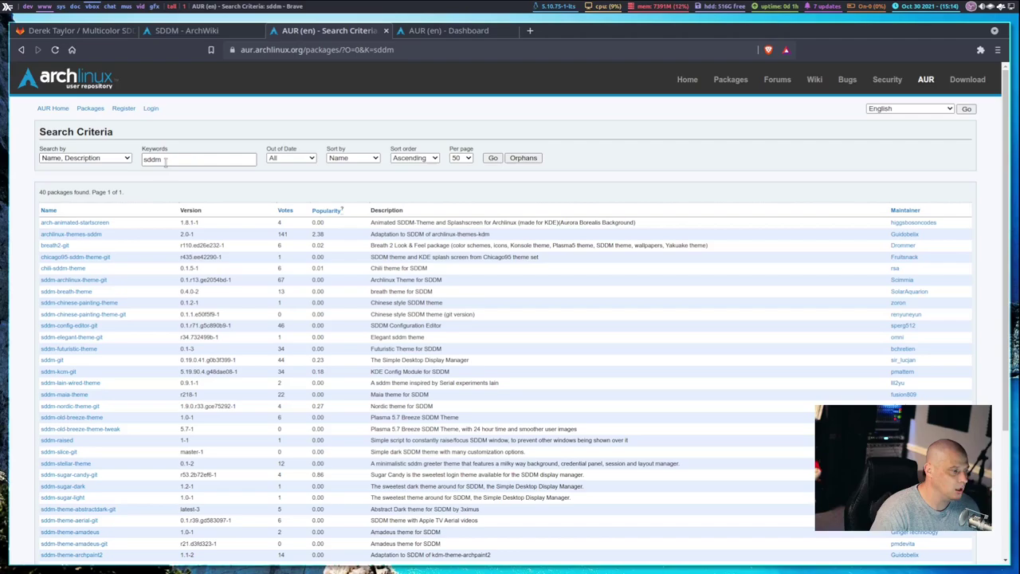
scroll(344, 222, down, 2)
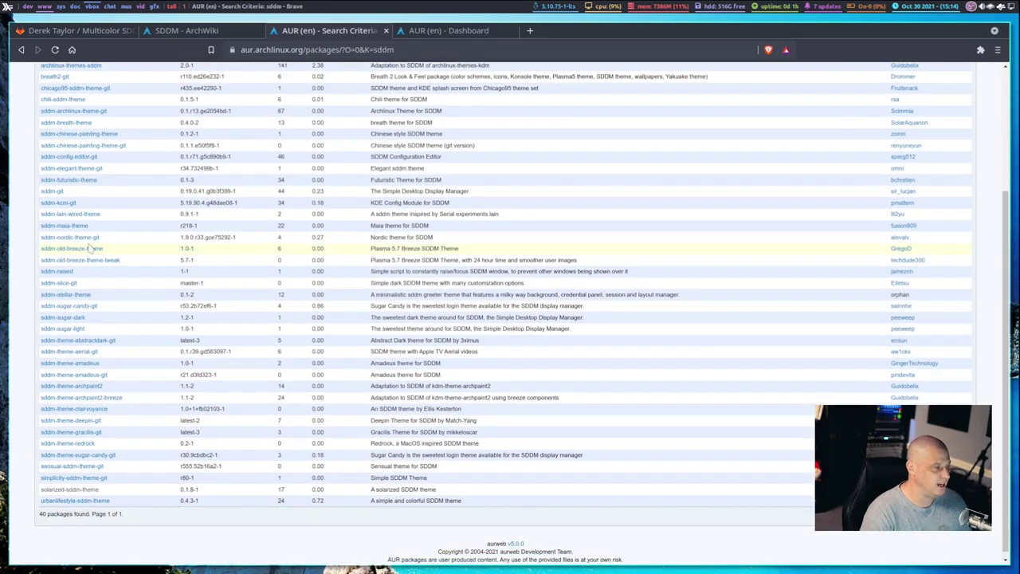
scroll(205, 305, up, 2)
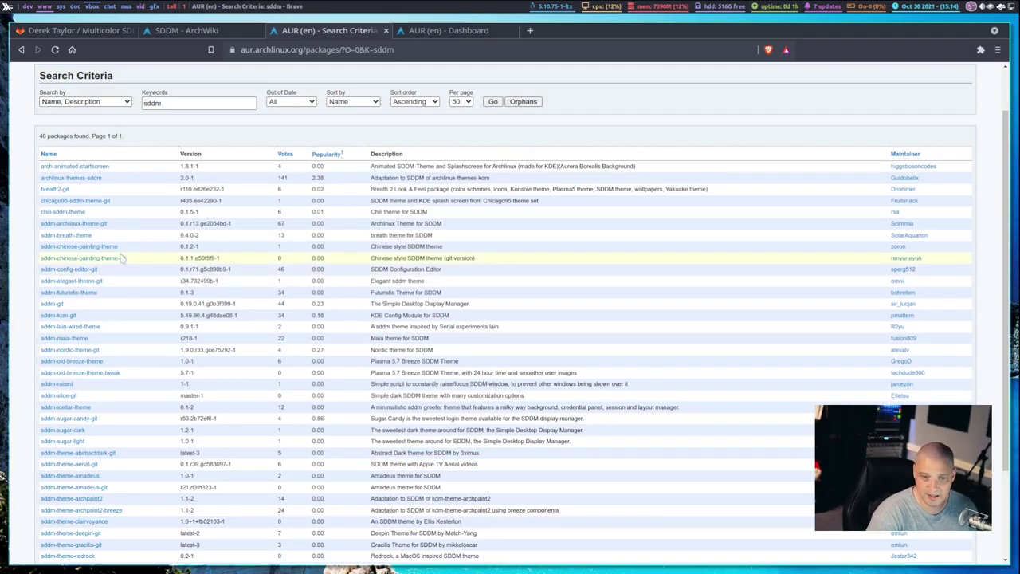
scroll(127, 165, down, 1)
scroll(127, 165, down, 1)
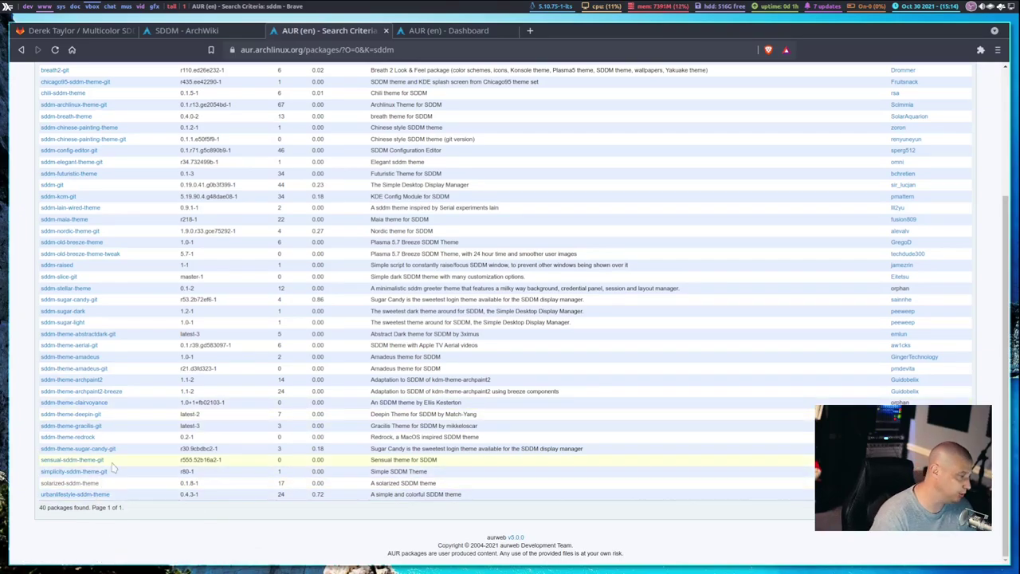
click(71, 483)
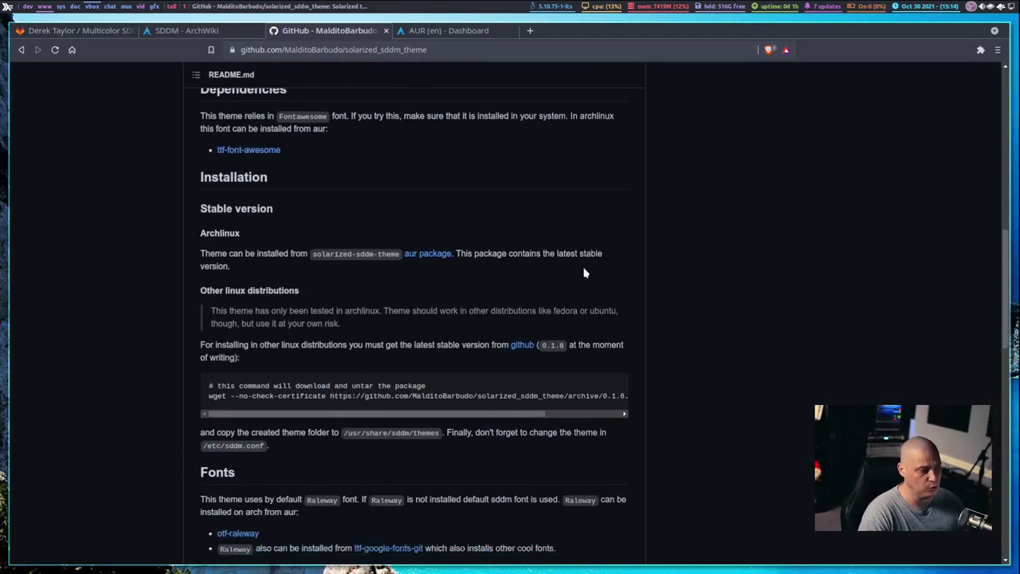
scroll(584, 273, down, 2)
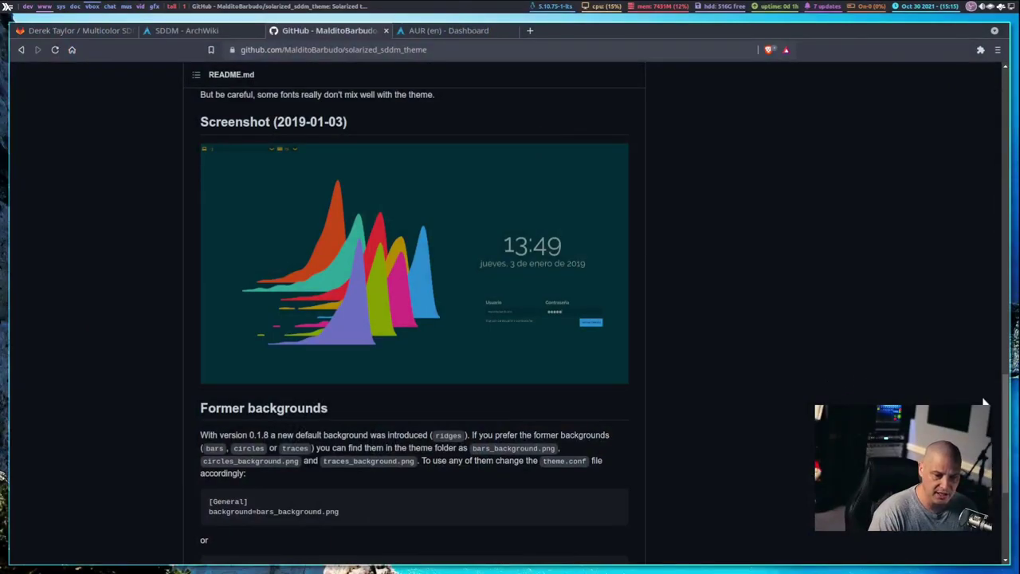
drag(1003, 390, 1002, 80)
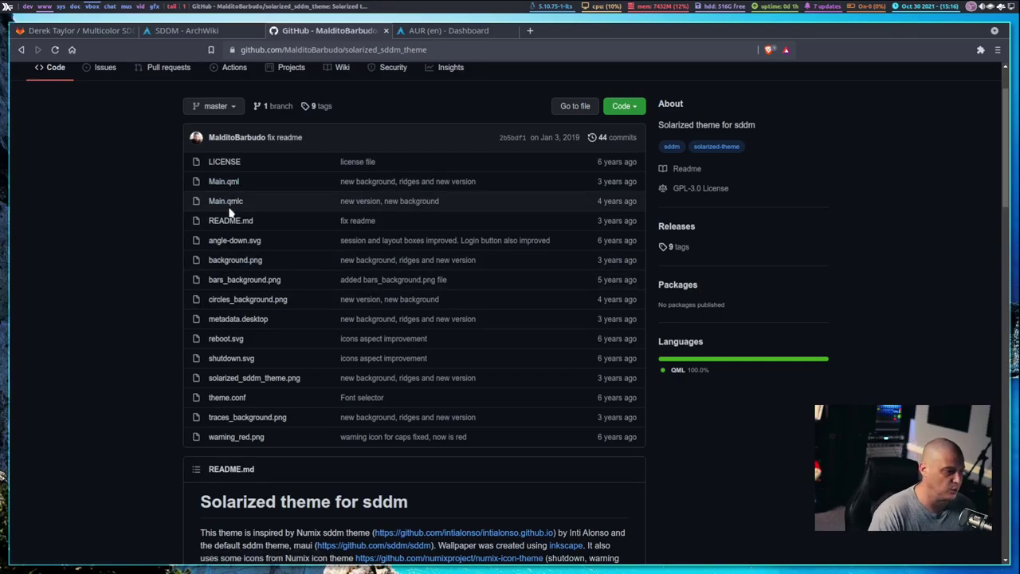
Read through the theme's Main.qml source code, then go back to the repository's main page.
click(227, 182)
scroll(712, 273, down, 5)
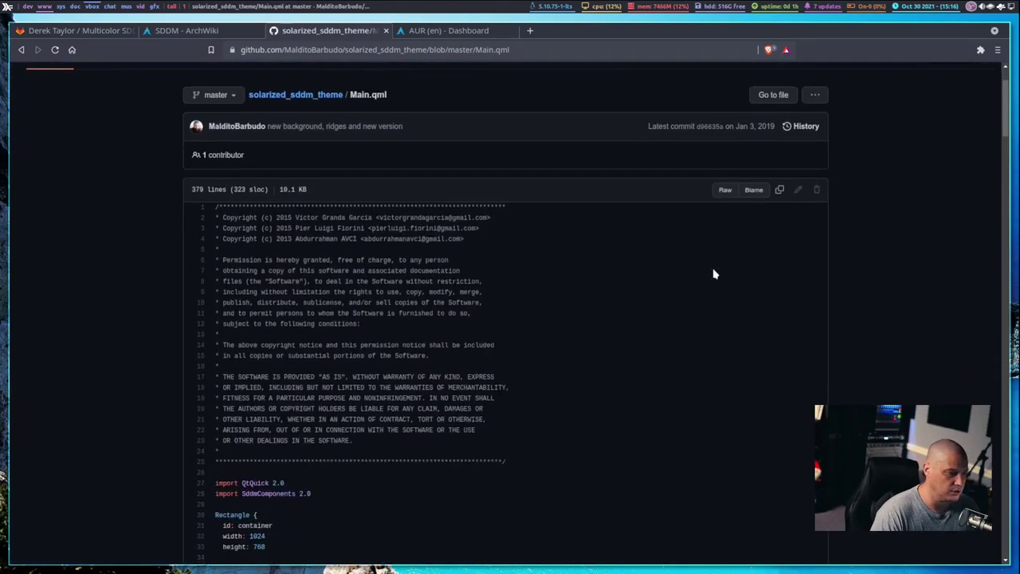
scroll(694, 246, up, 2)
scroll(674, 326, up, 3)
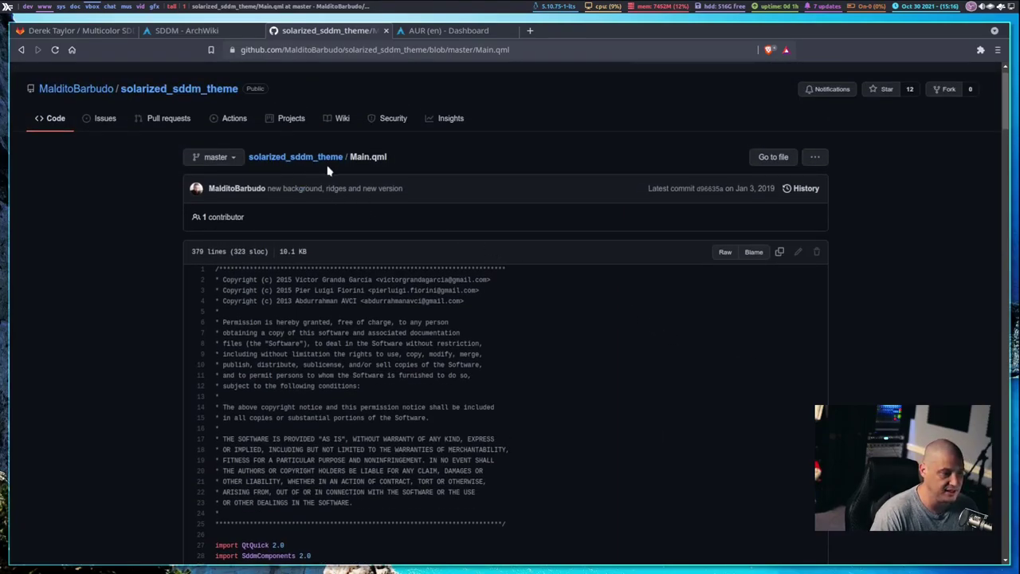
scroll(433, 253, down, 4)
scroll(562, 348, down, 5)
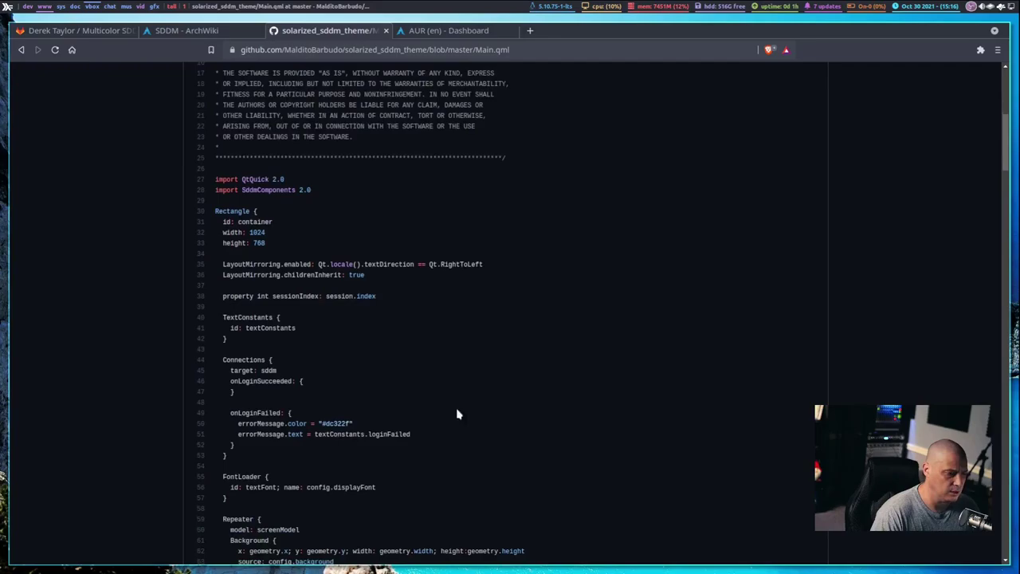
scroll(749, 455, down, 8)
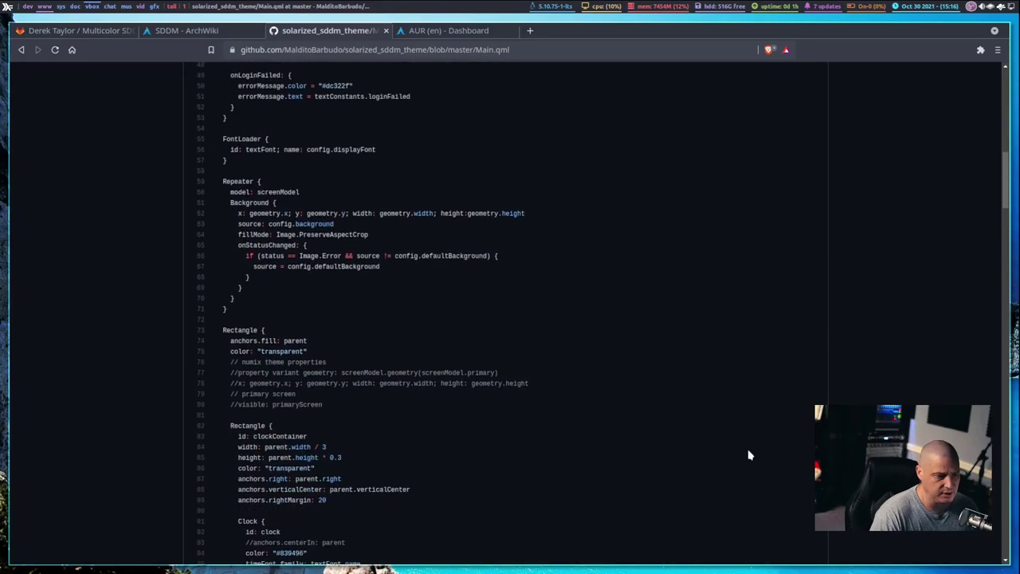
scroll(749, 455, up, 14)
scroll(749, 454, up, 4)
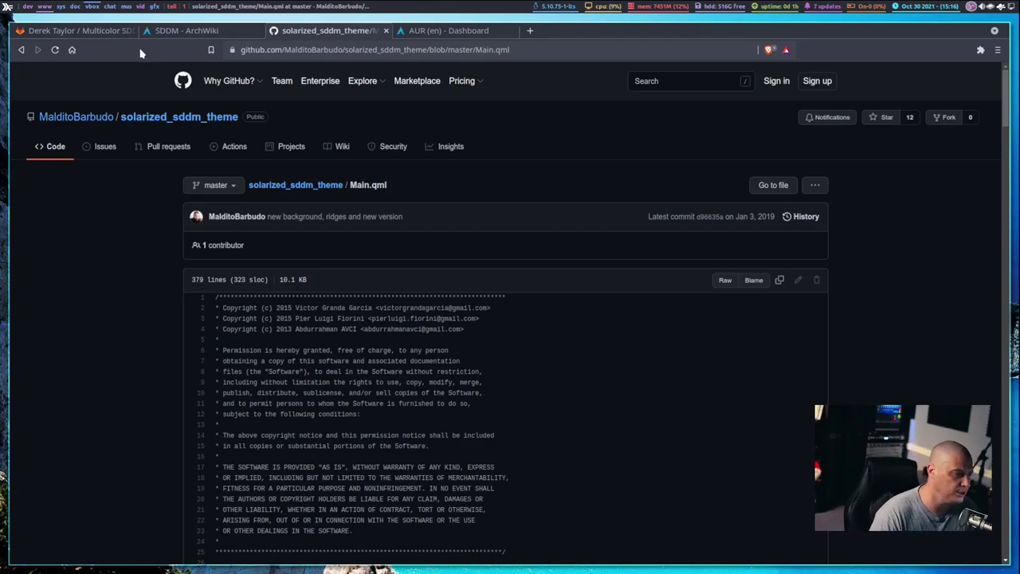
click(21, 49)
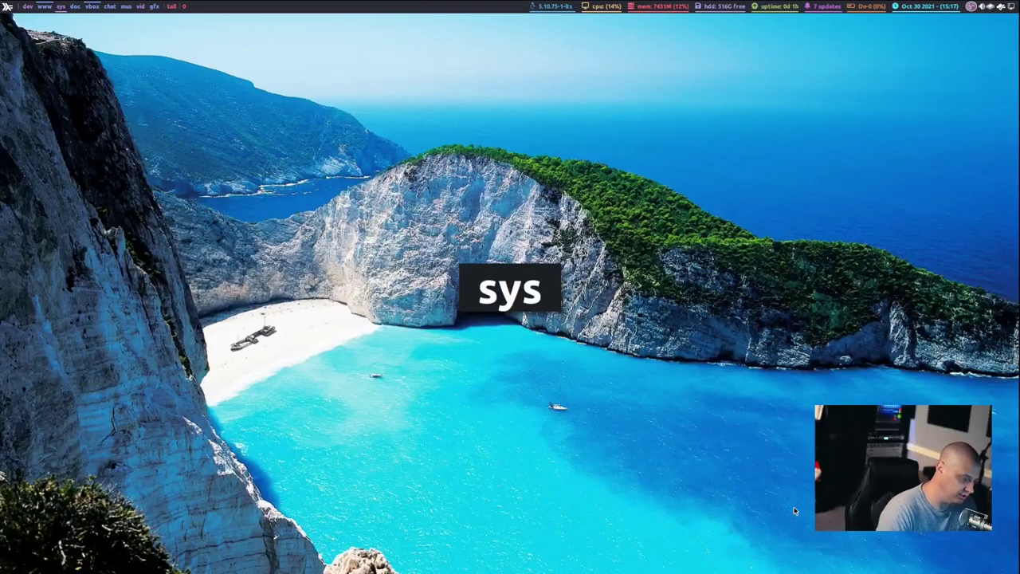
Open a new terminal, enlarge its text size and clear the stray prompt characters.
key(super+Return)
text(++++)
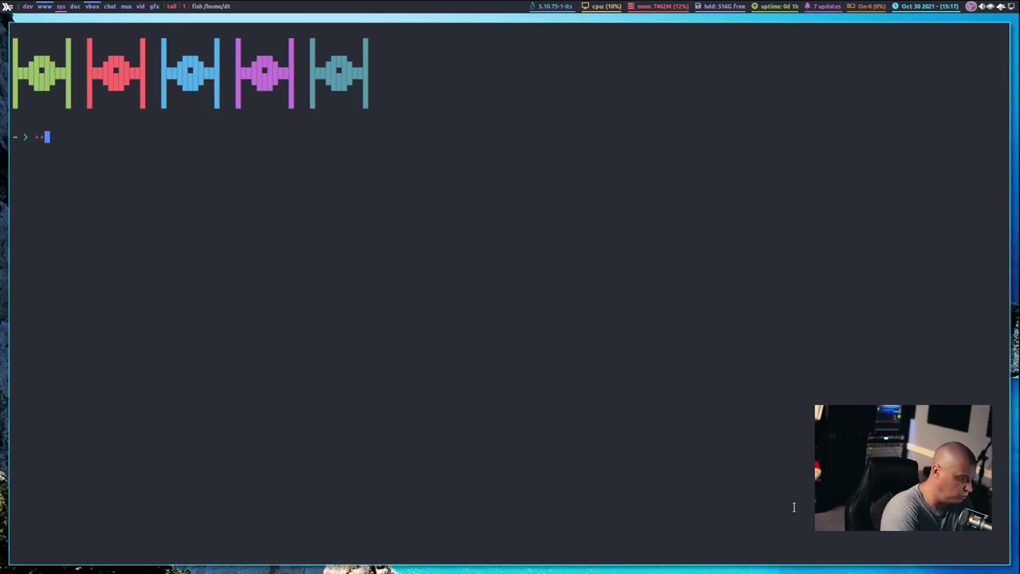
key(ctrl+plus)
key(ctrl+plus)
key(ctrl+plus)
key(ctrl+plus)
key(ctrl+plus)
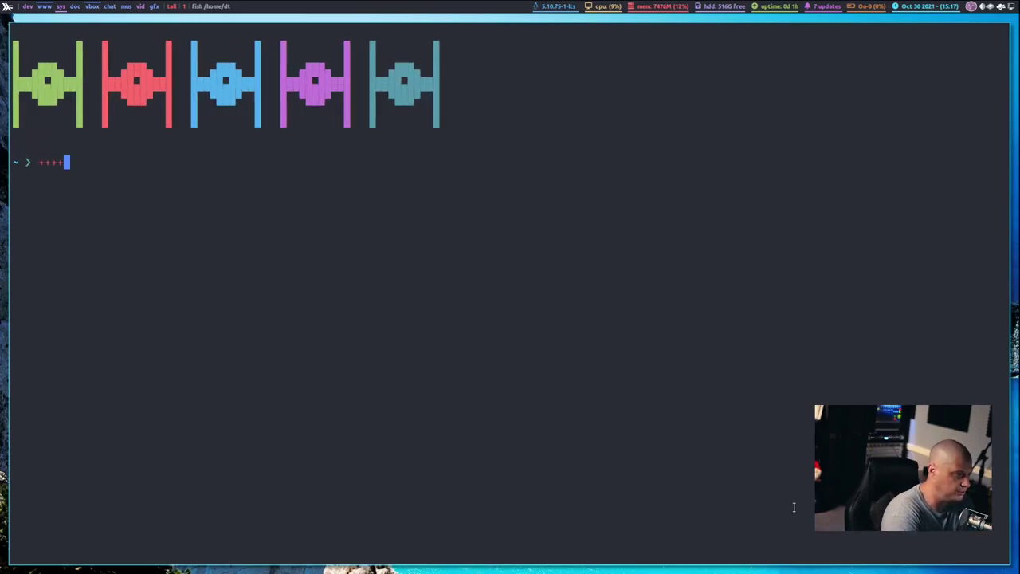
key(BackSpace)
key(BackSpace)
key(BackSpace)
key(BackSpace)
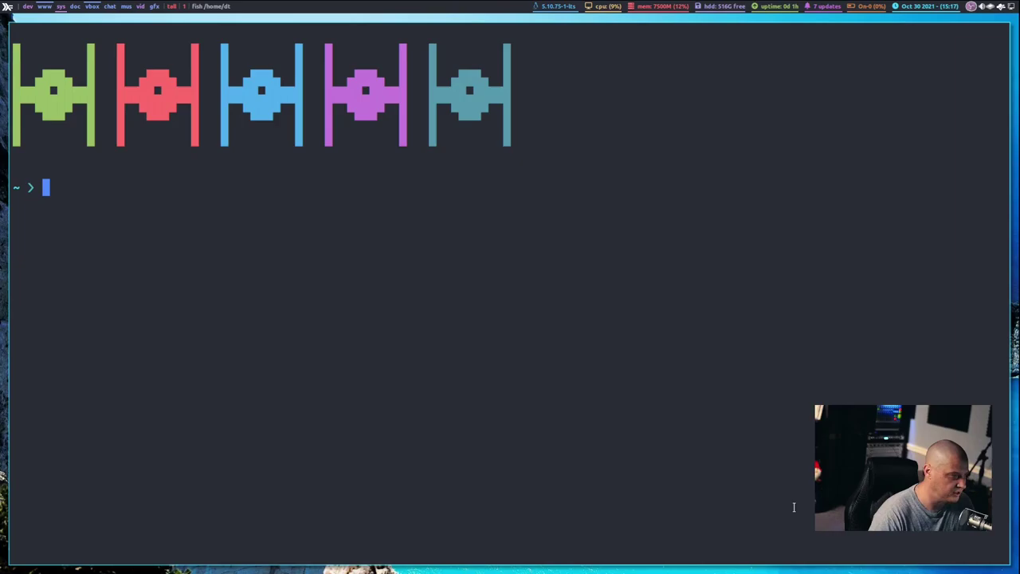
text(b)
key(BackSpace)
Change into gitlab-repos/multicolor-sddm-theme and list its contents.
text(cd git)
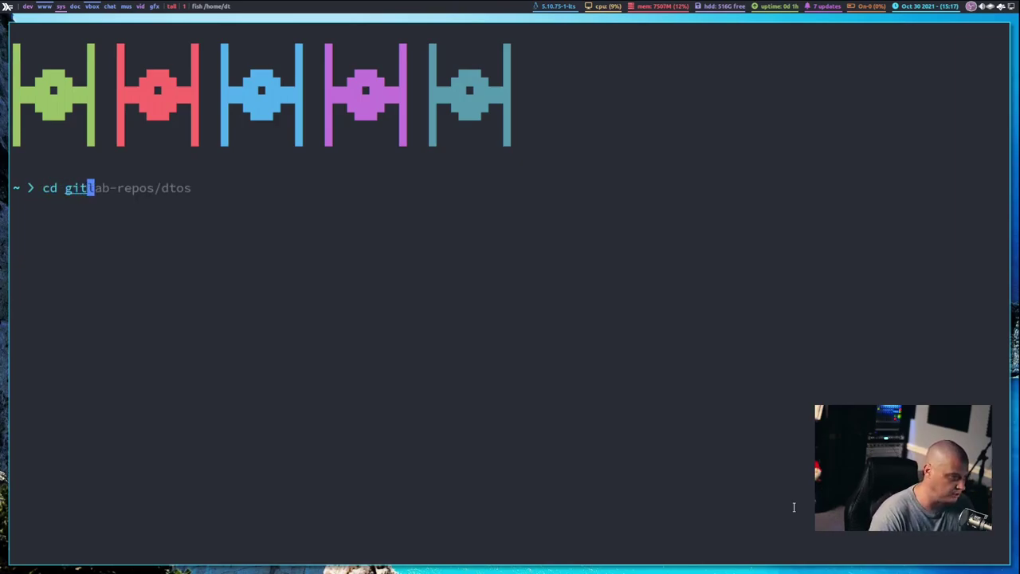
key(alt+Right)
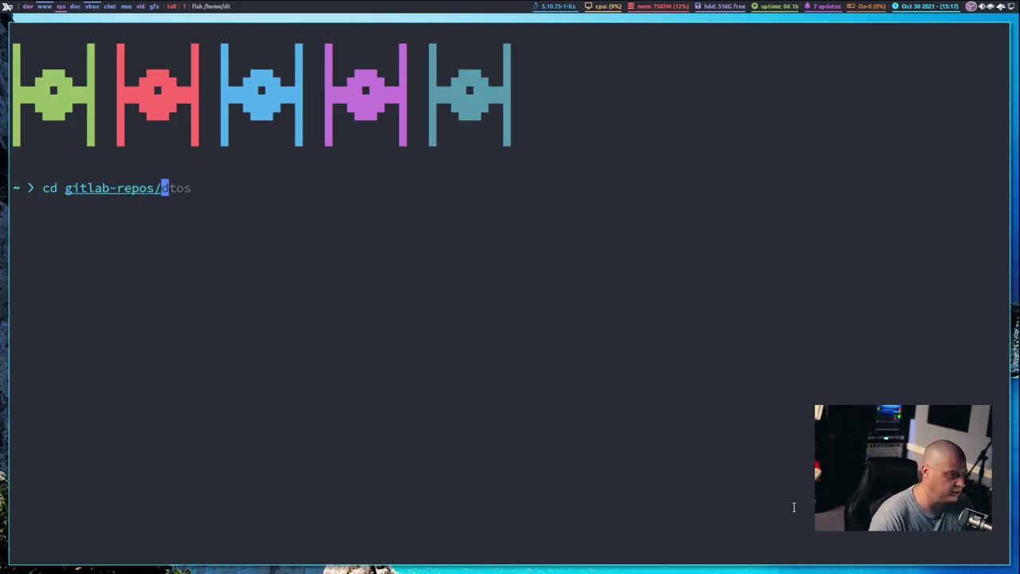
text(multi)
key(alt+Right)
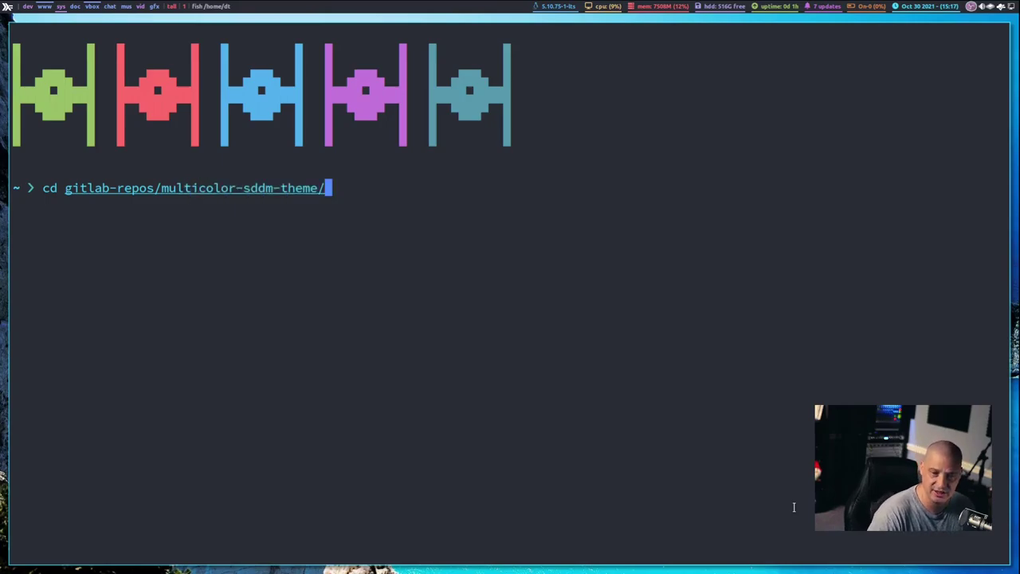
key(Return)
text(ls)
key(Return)
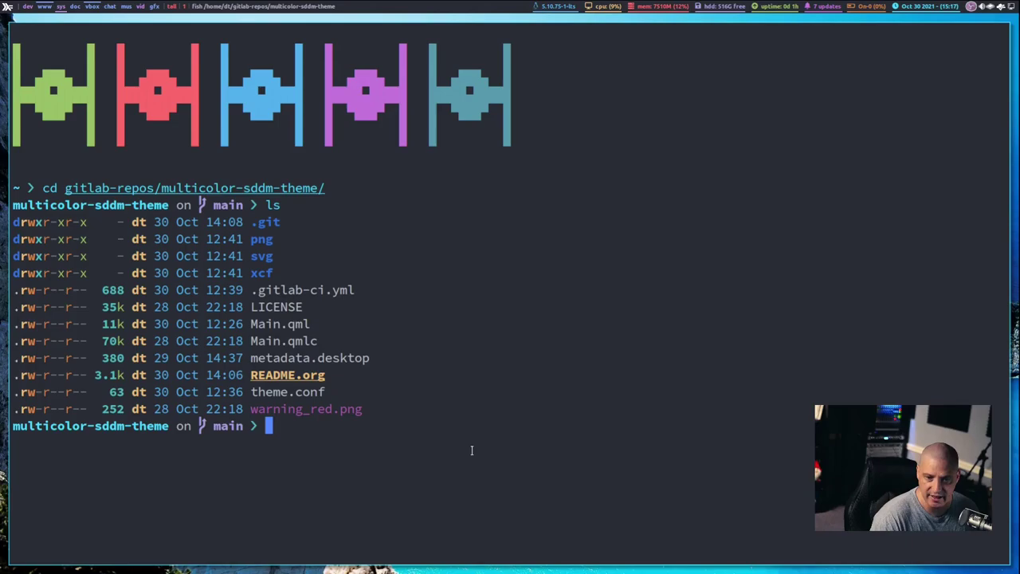
Move into the xcf folder and list its source image files.
text(cd xcf/)
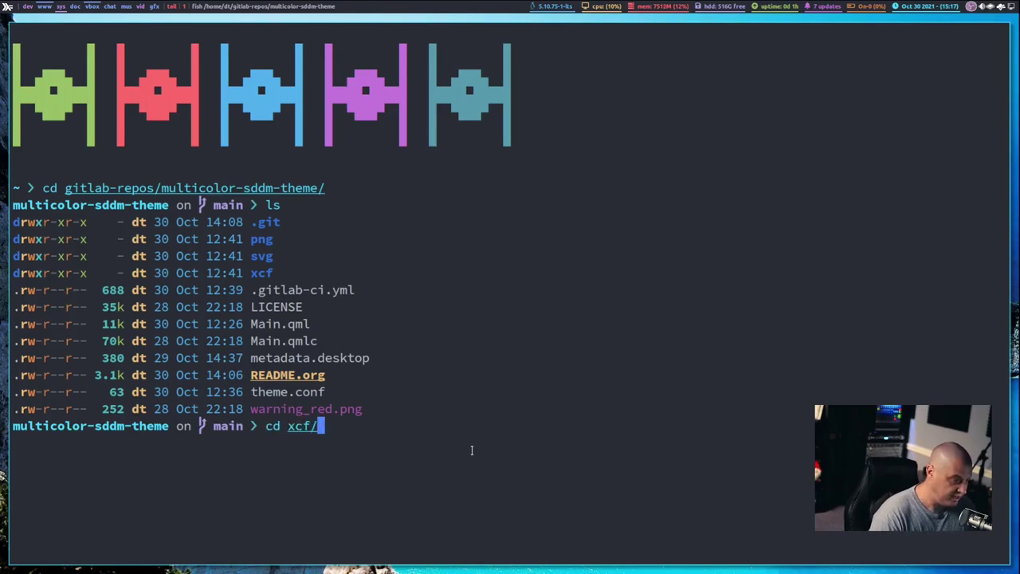
key(Return)
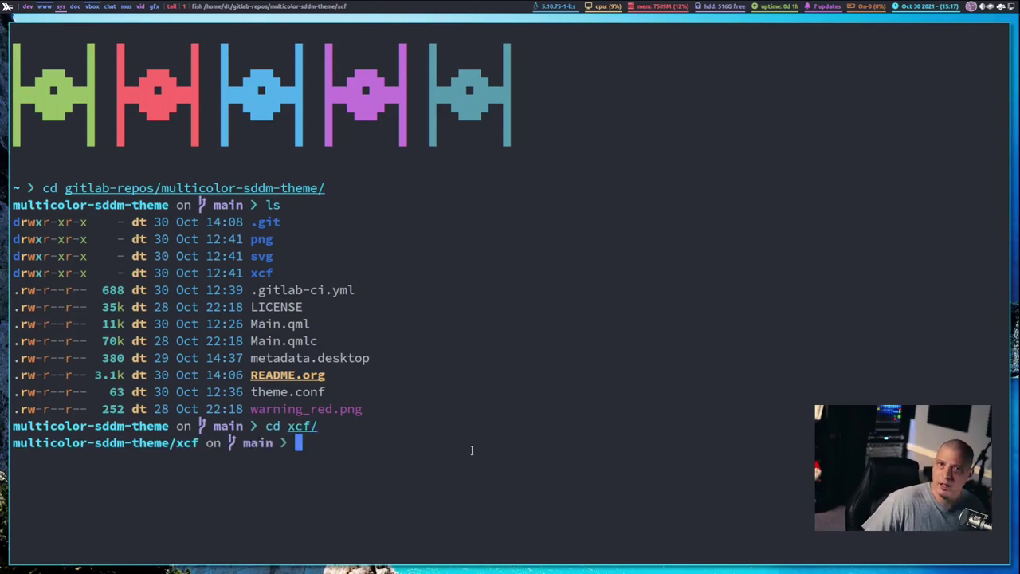
text(ls)
key(Return)
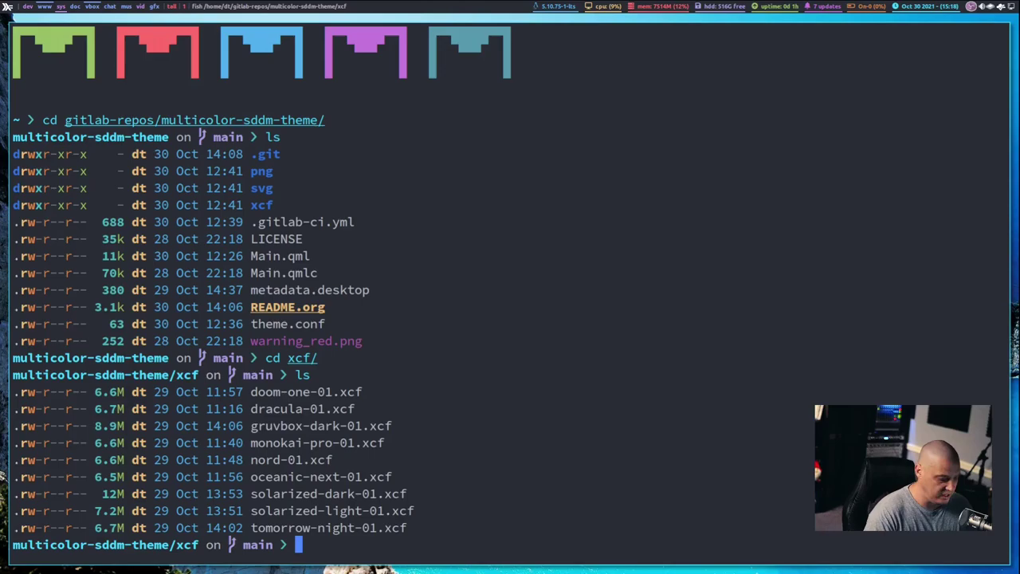
Move to the png folder, list the backgrounds, and open them all with sxiv ./*.
text(cd ../)
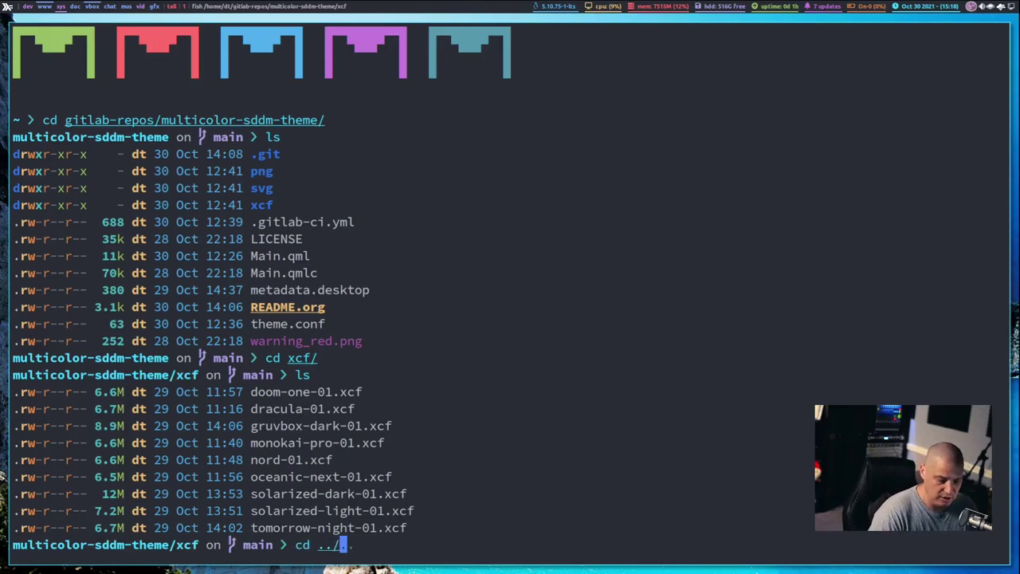
text(png/)
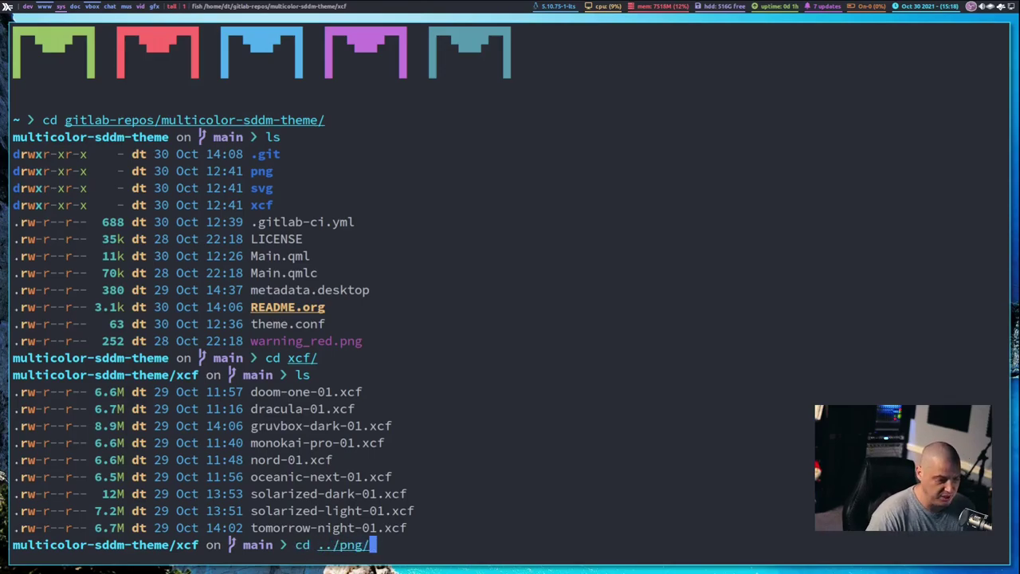
key(Return)
text(ls)
key(Return)
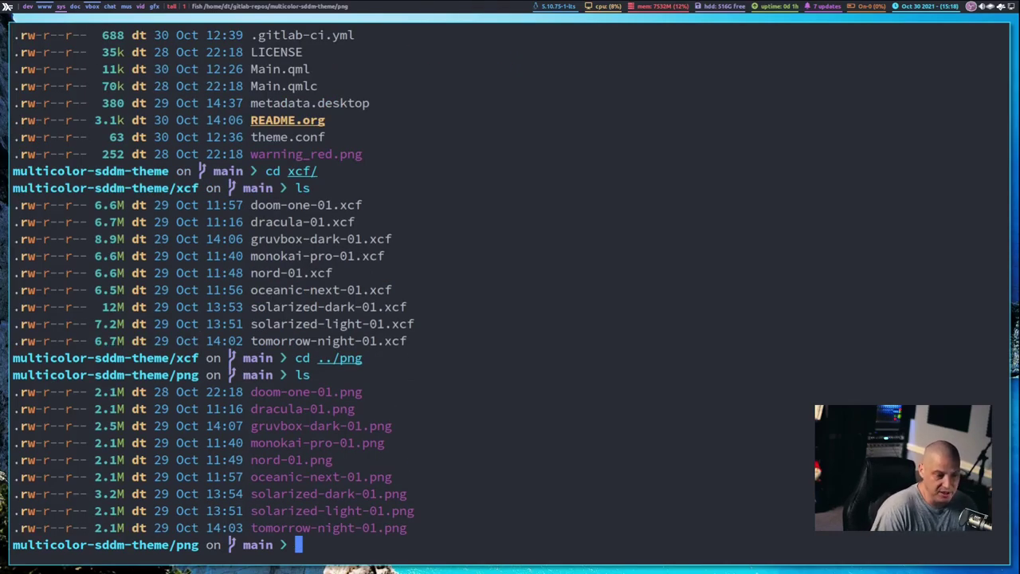
text(sxiv)
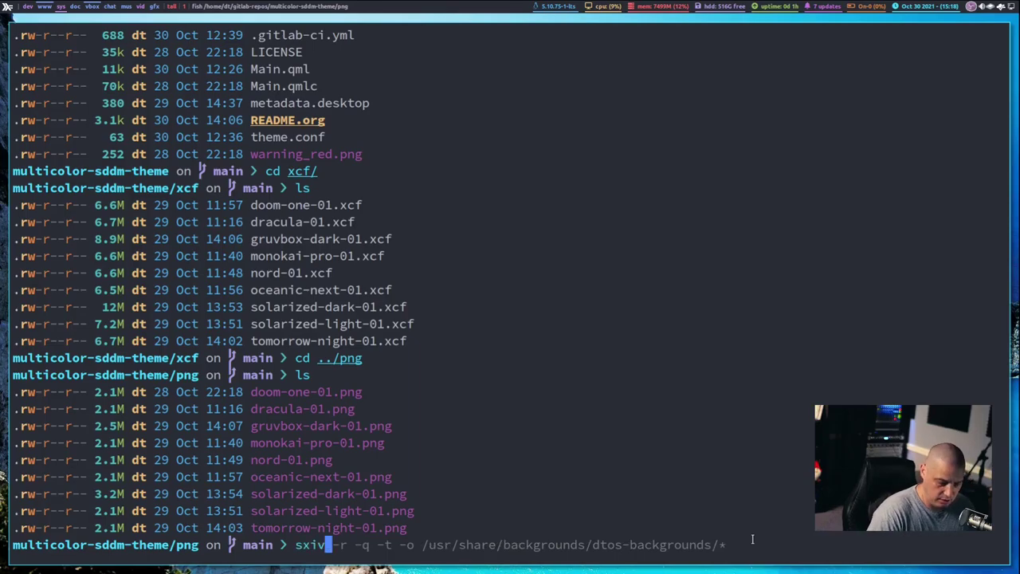
text( ./*)
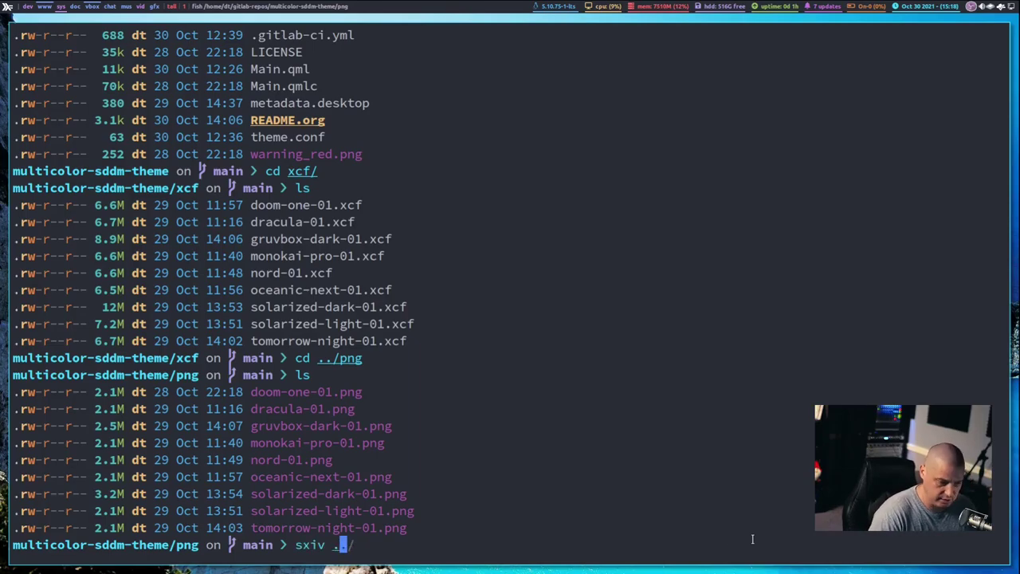
key(Return)
View the previews fullscreen with the status bar toggled, then quit sxiv and restore the tiled terminal.
key(f)
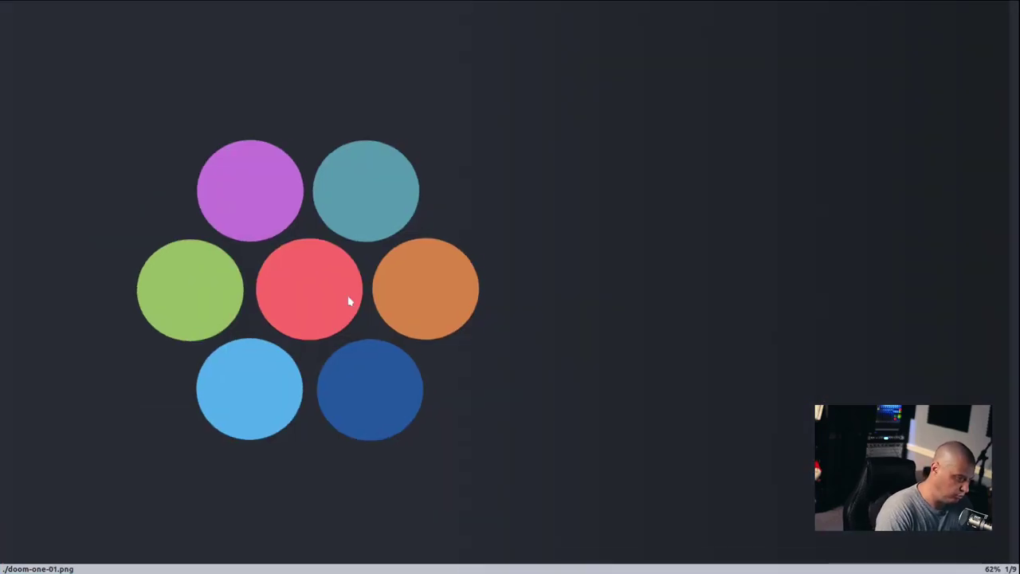
key(b)
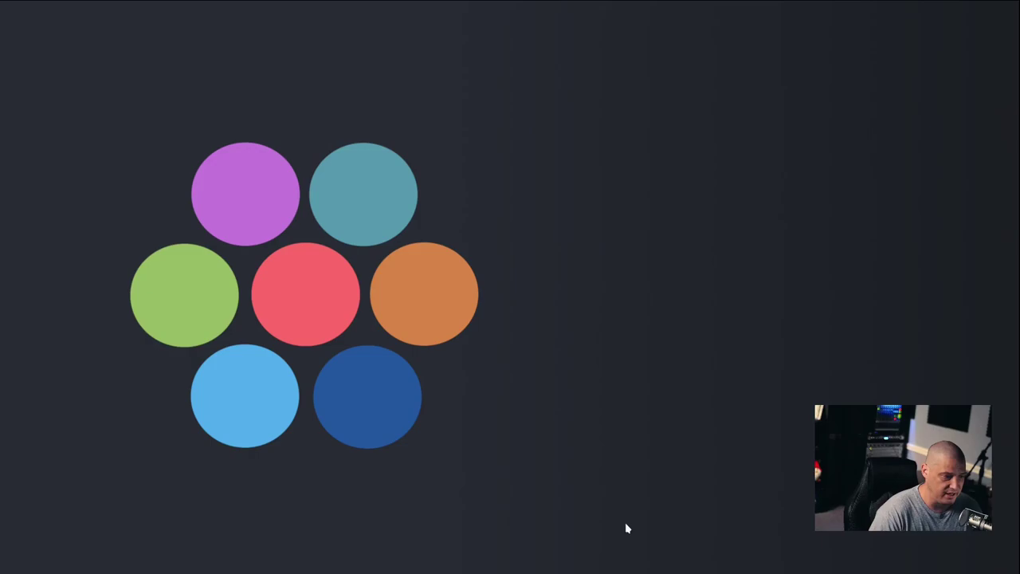
key(b)
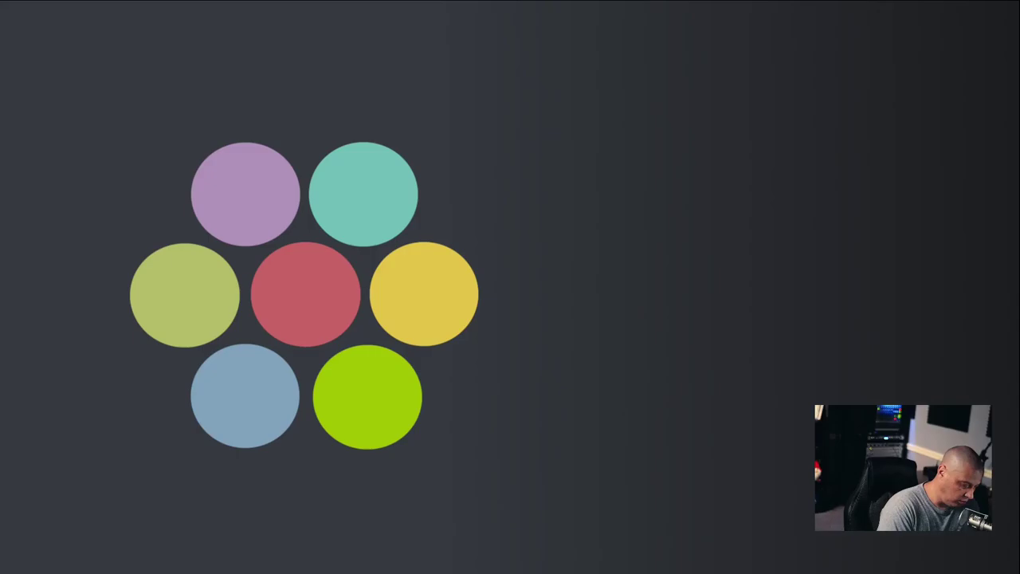
key(q)
key(super+space)
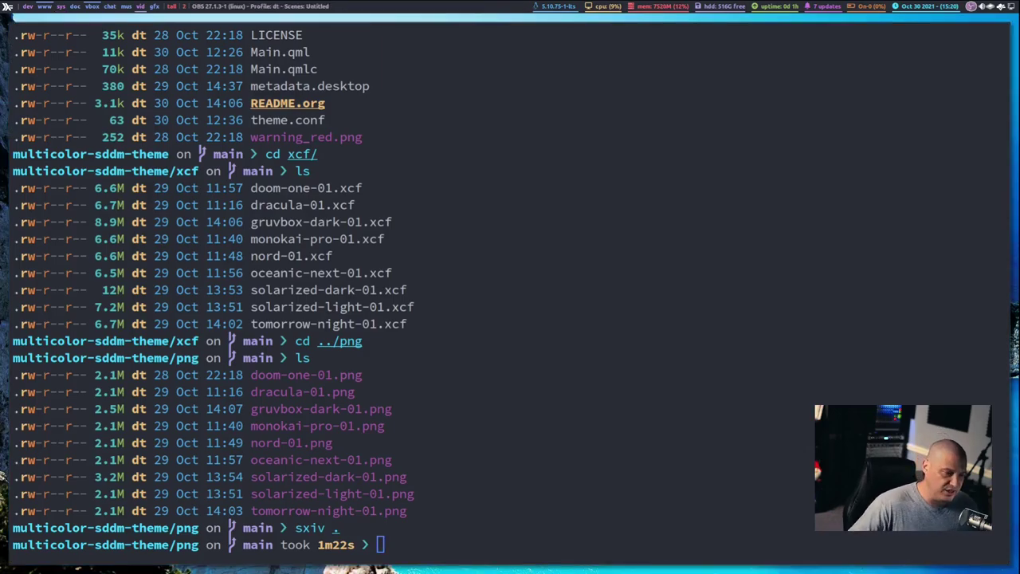
Run cd .. to reach the multicolor-sddm-theme root and ls its folders and files.
text(cd ..)
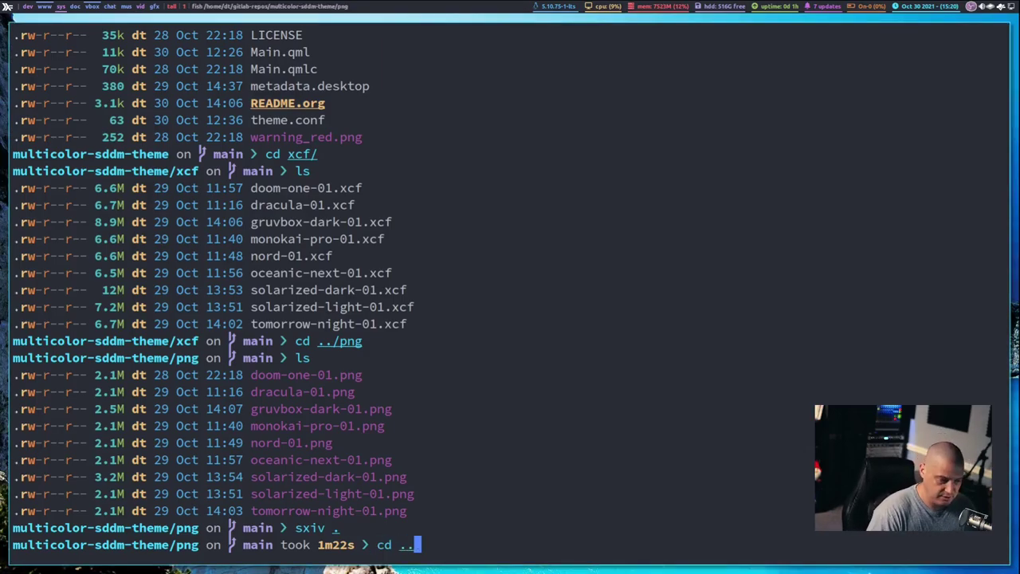
key(Return)
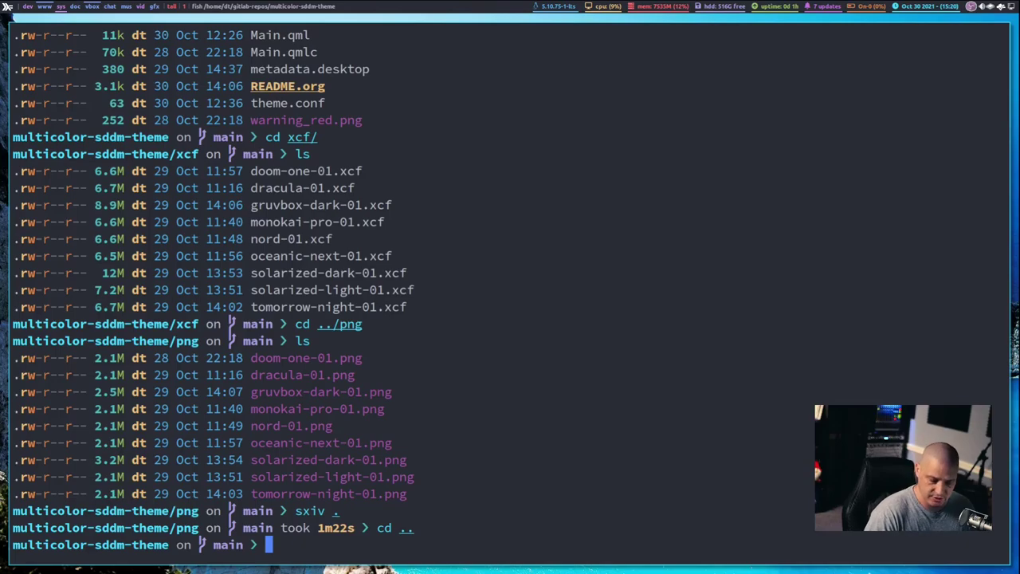
text(ls)
key(Return)
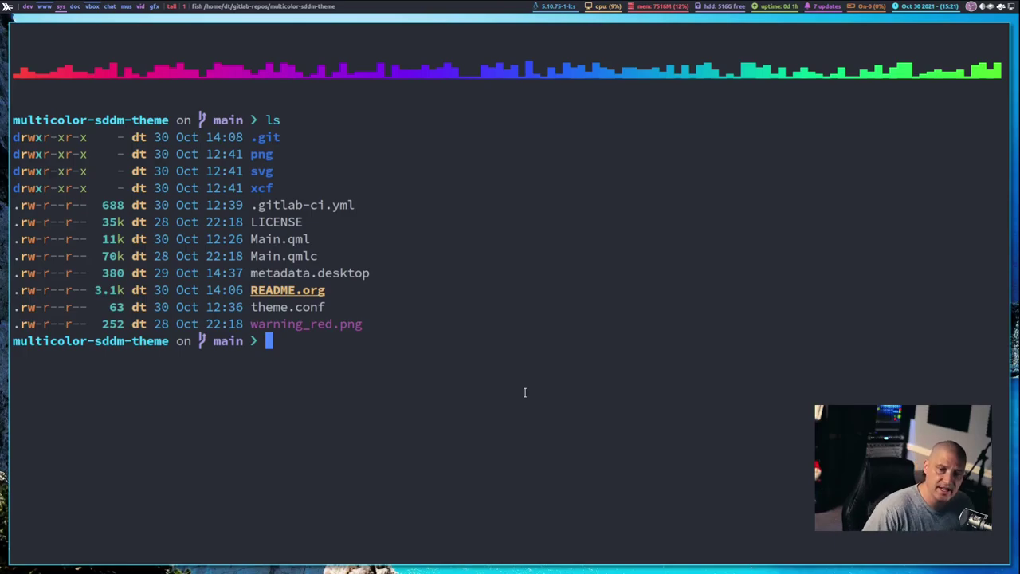
Switch to the browser workspace and bring up the AUR (en) – Dashboard tab.
key(super+2)
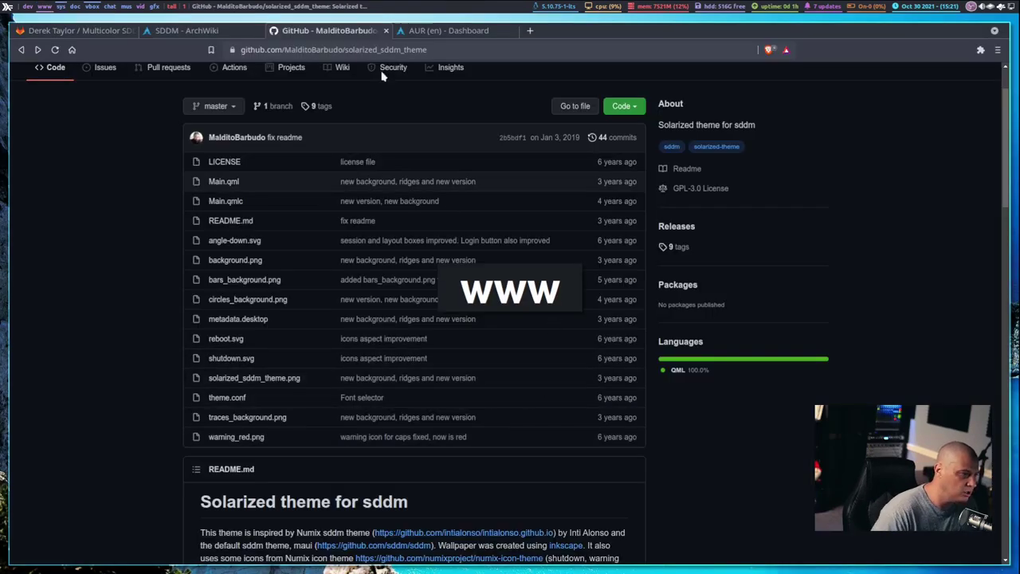
click(435, 32)
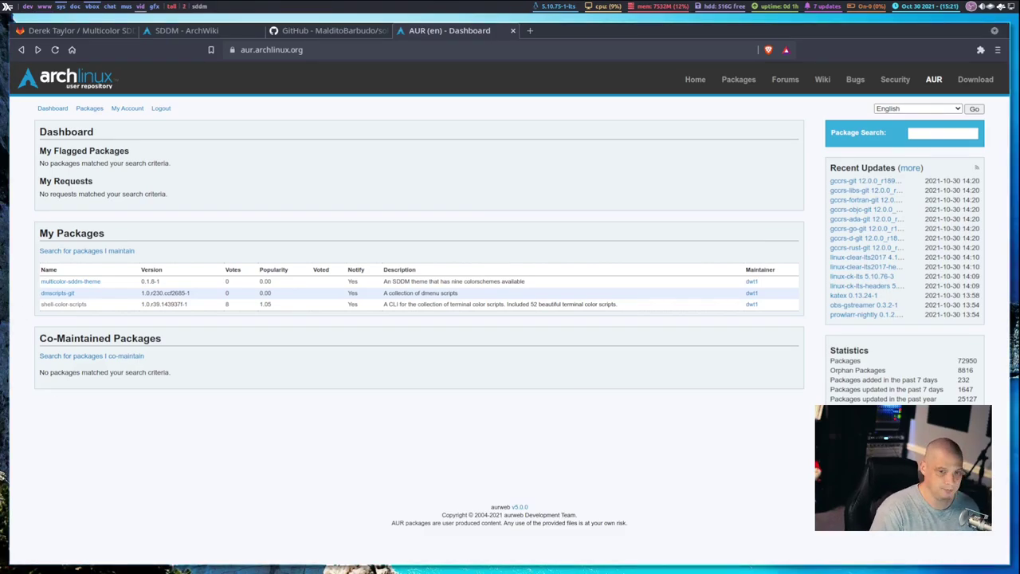
Switch to the first browser tab, the Multicolor SDDM Theme GitLab project page.
key(ctrl+1)
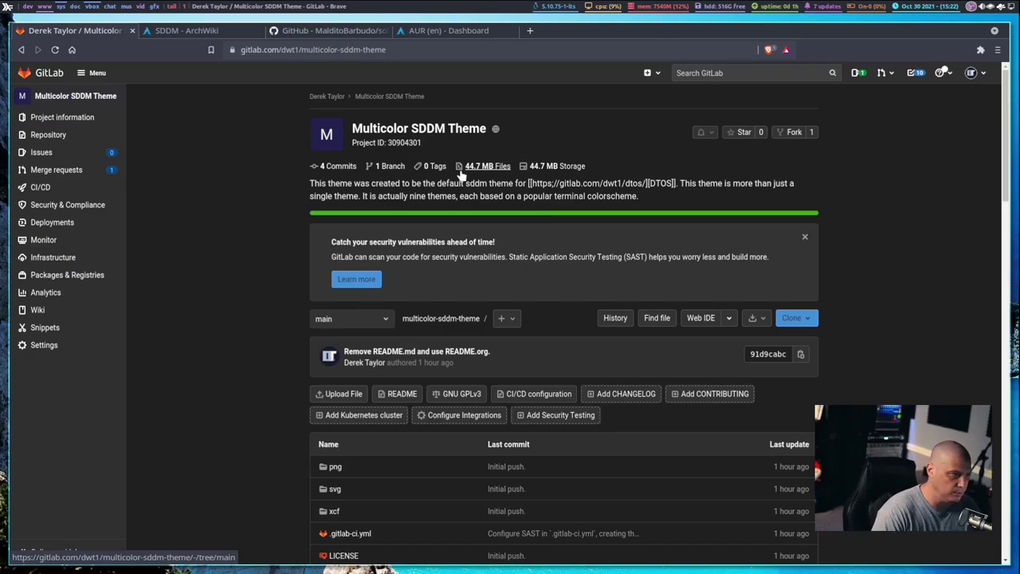
Bring up the manjaro-kde-clone virtual machine in virt-manager and show it fullscreen.
key(super+5)
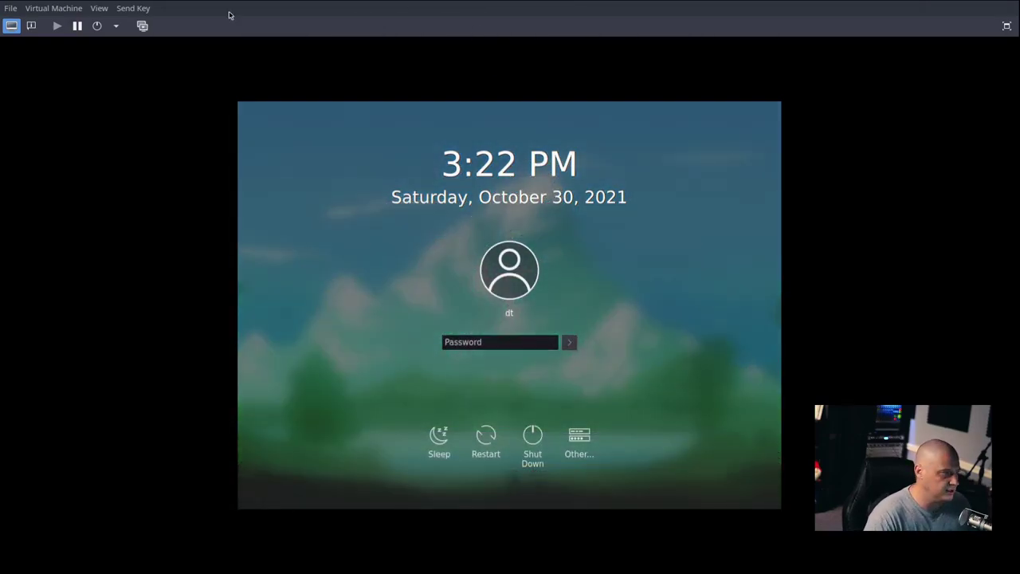
click(99, 8)
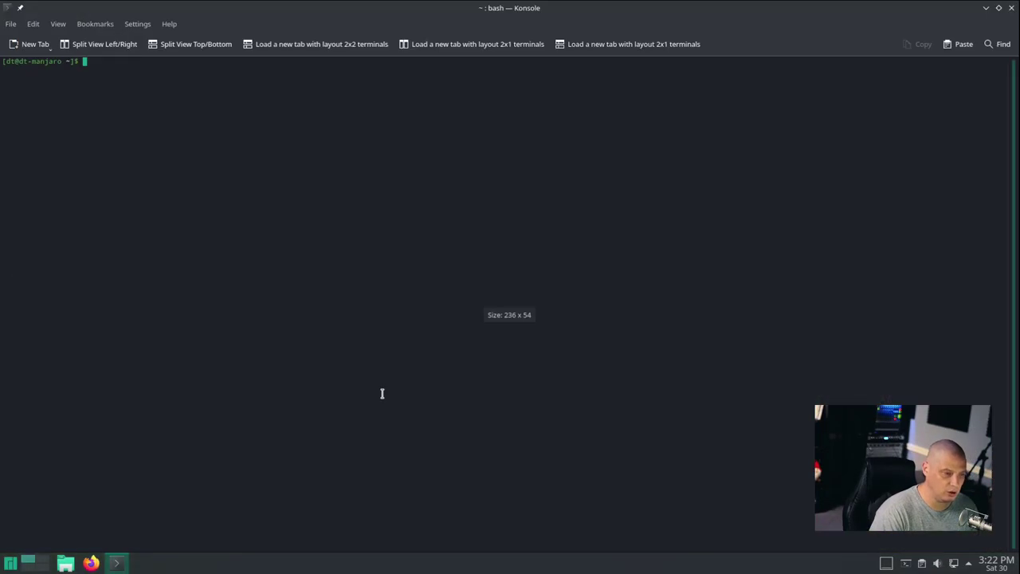
Enlarge the Konsole text and install multicolor-sddm-theme with paru, authorizing with the sudo password.
key(ctrl+plus)
key(ctrl+plus)
key(ctrl+plus)
key(ctrl+plus)
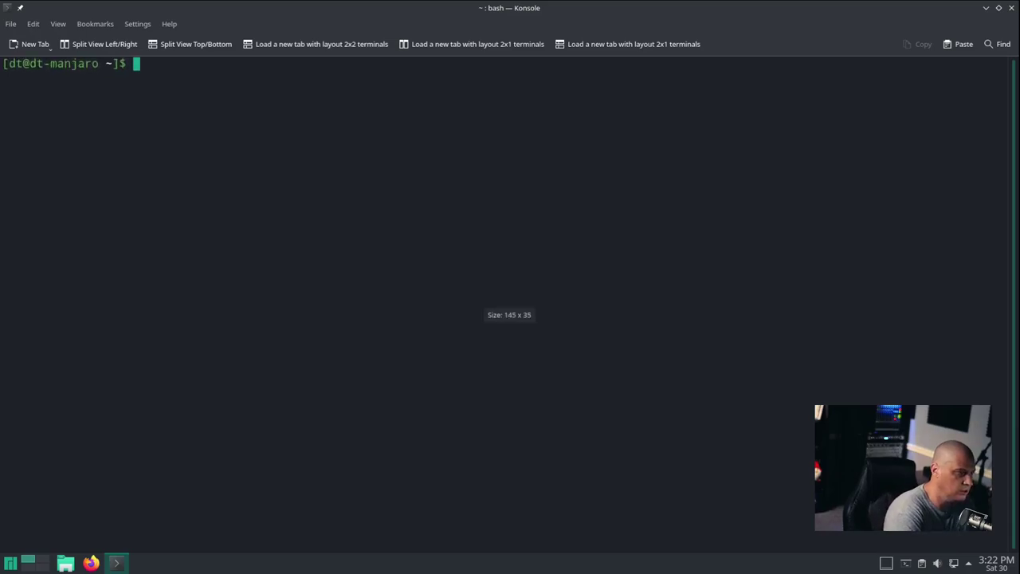
text(paru -)
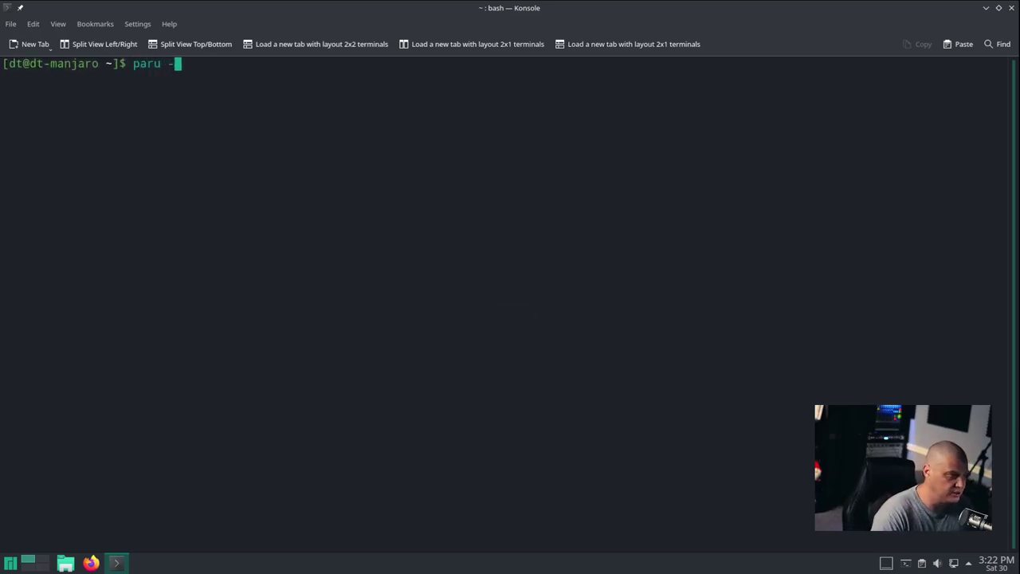
text(S )
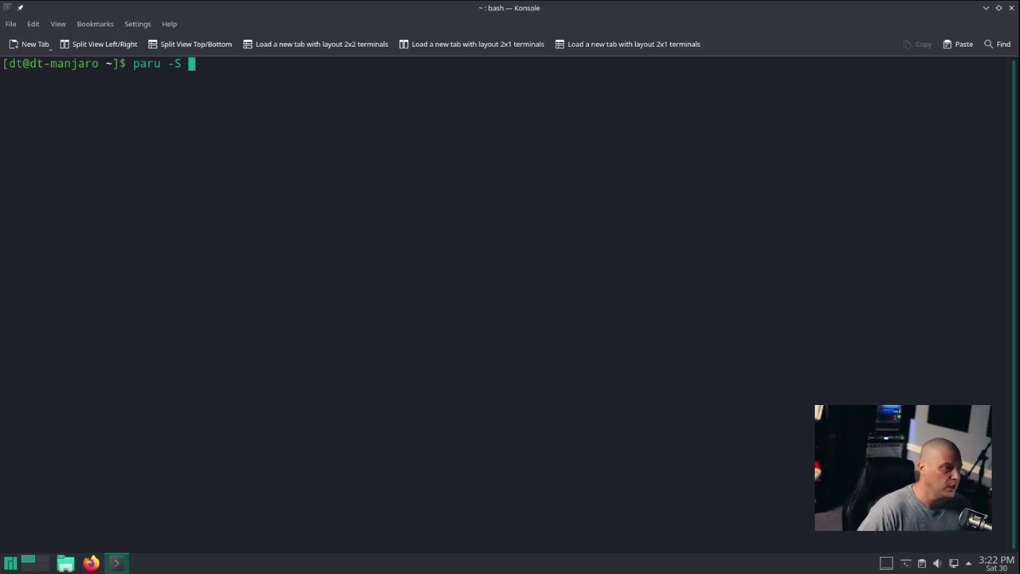
text(multic)
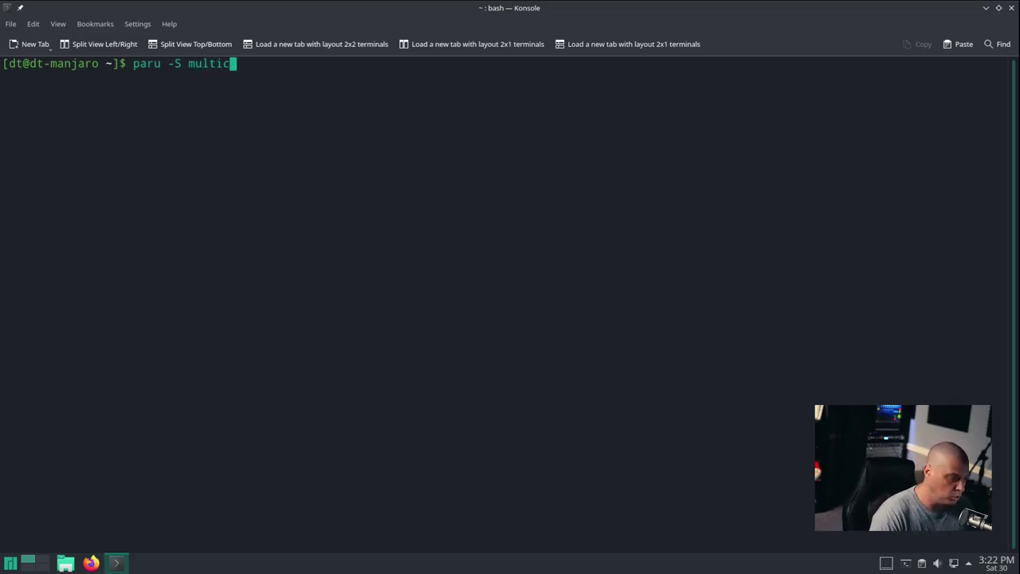
text(olor-sd)
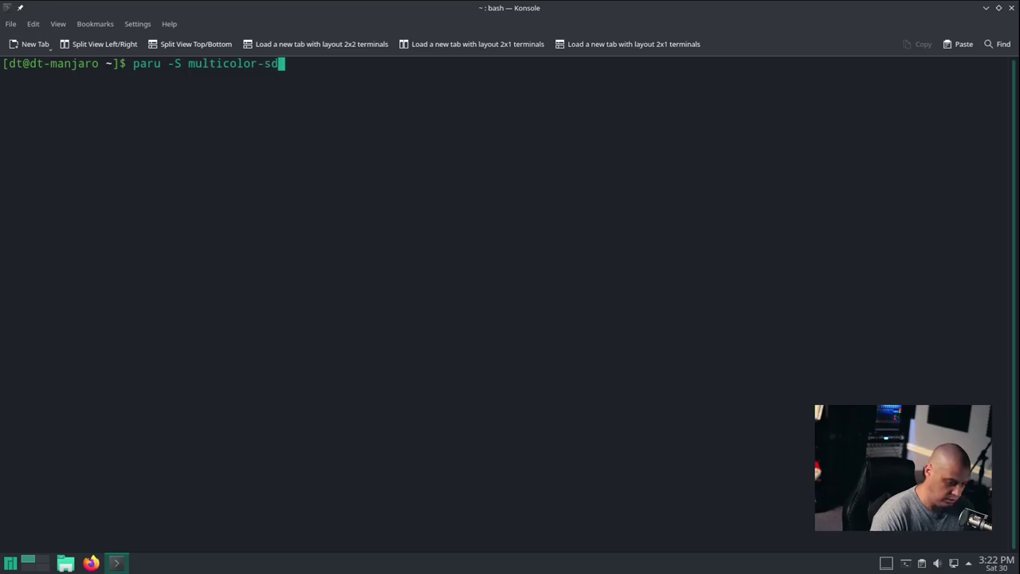
text(dm-theme)
key(Return)
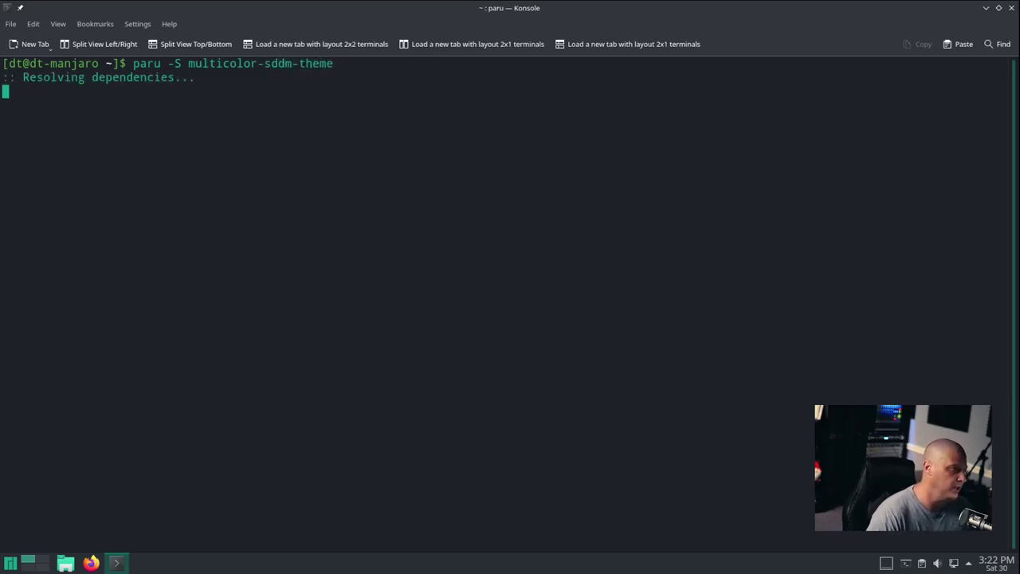
key(Return)
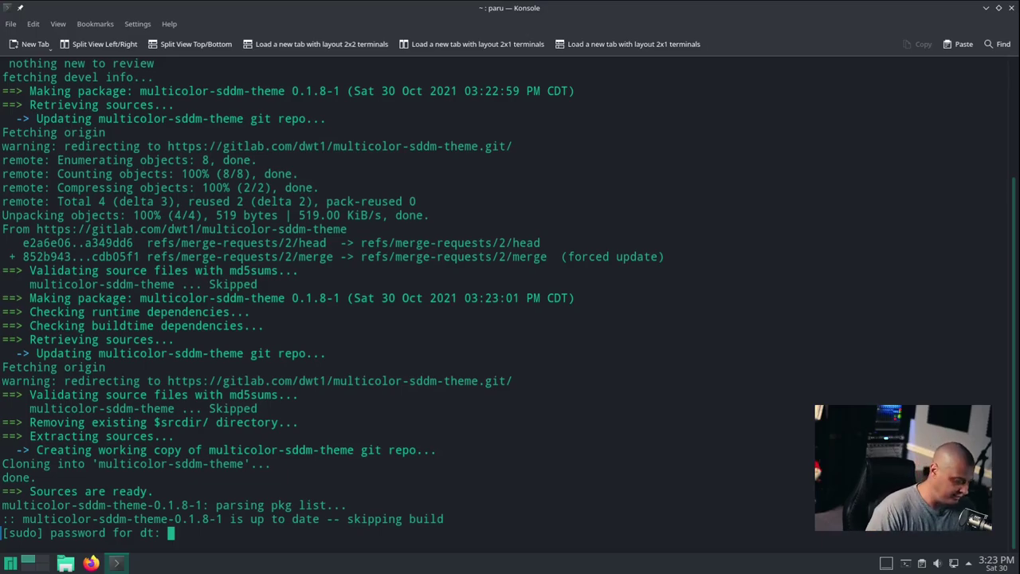
key(Return)
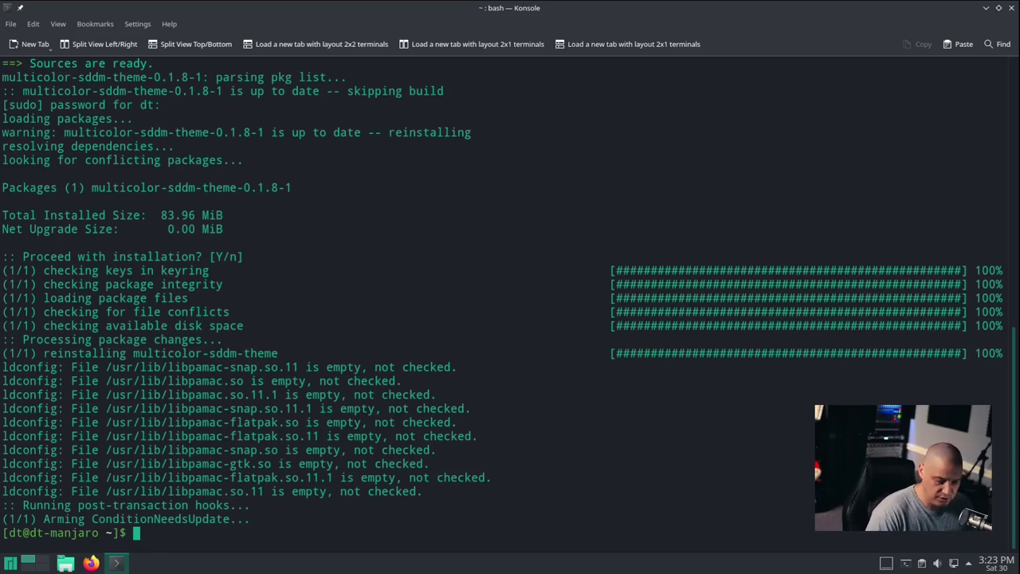
Clear the Konsole screen and enlarge the terminal text further.
text(clear)
key(Return)
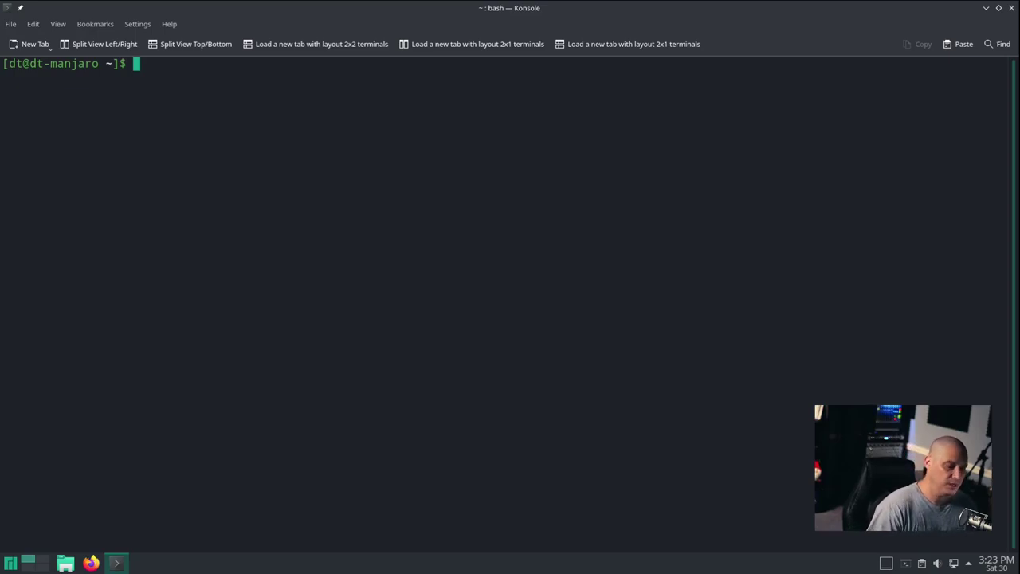
key(ctrl+plus)
key(ctrl+plus)
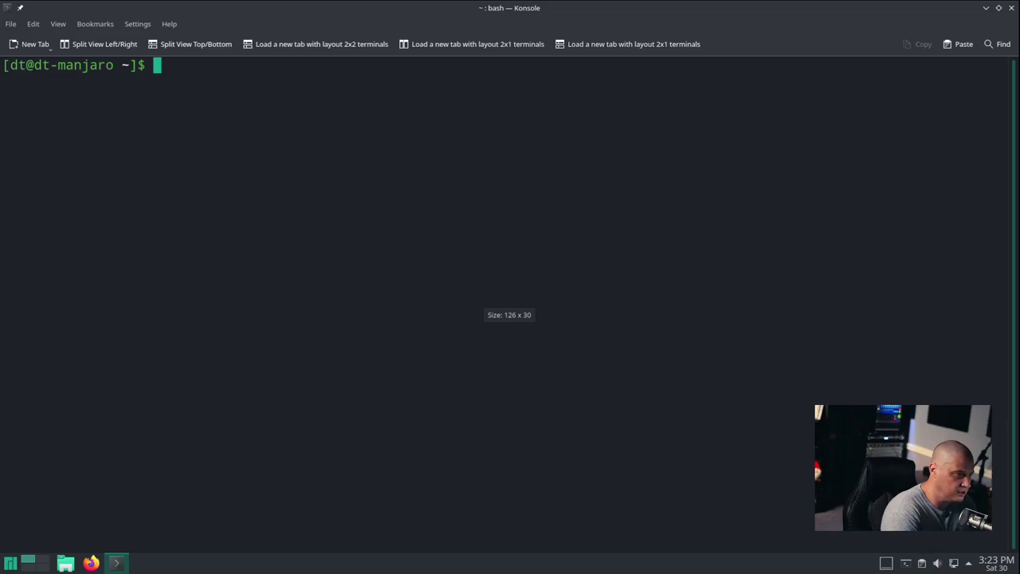
Enter the command 'sudo vim /etc/sddm.conf', replacing the earlier default.conf path.
text(/usr/)
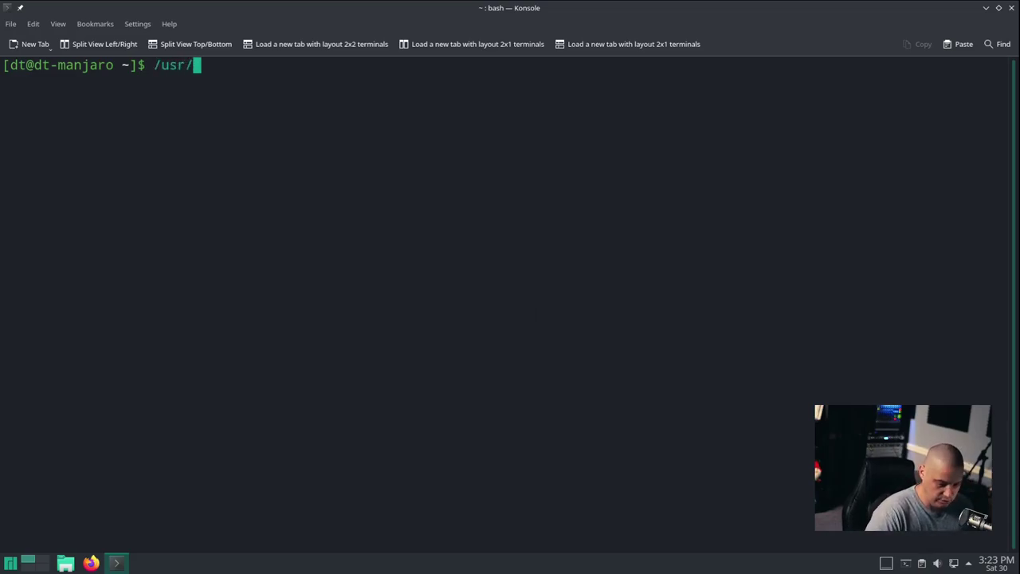
text(lib/sdd)
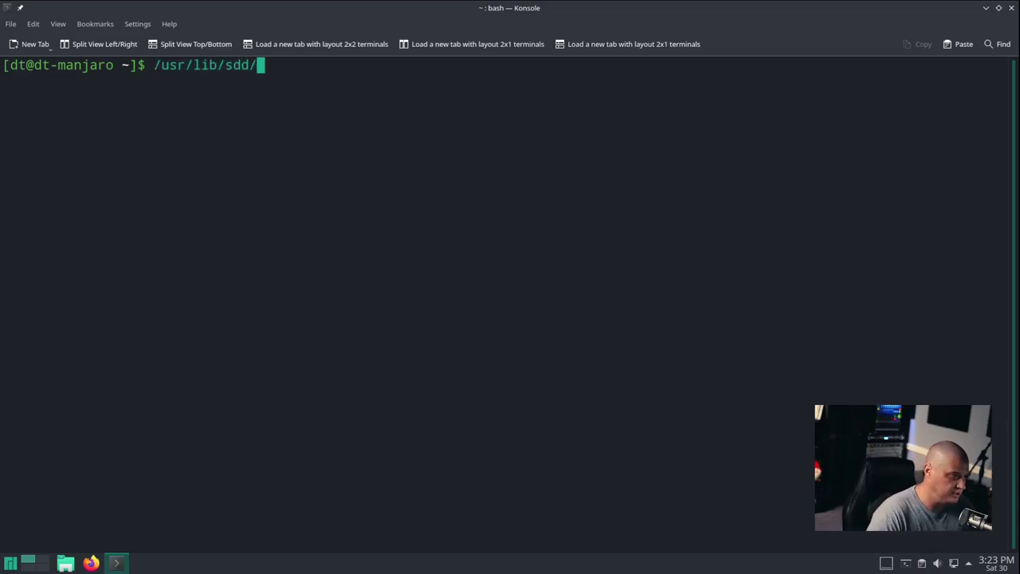
text(m)
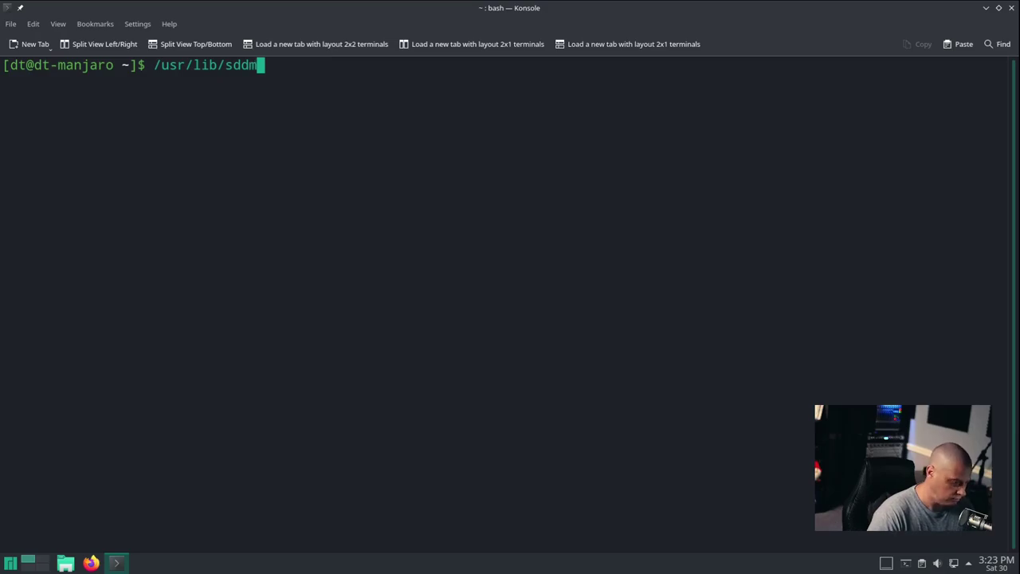
text(/sdd)
text(m.conf)
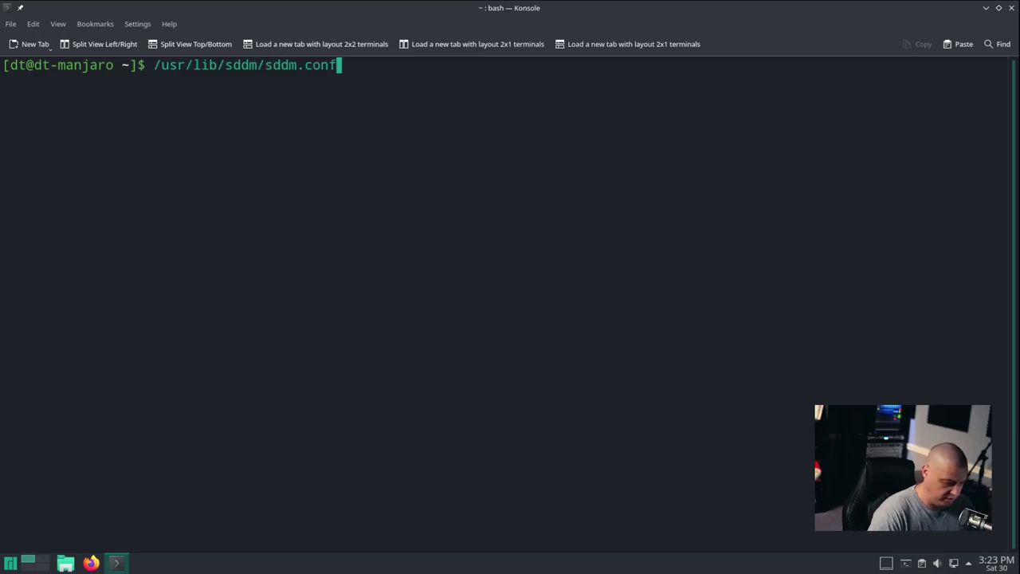
text(.d/)
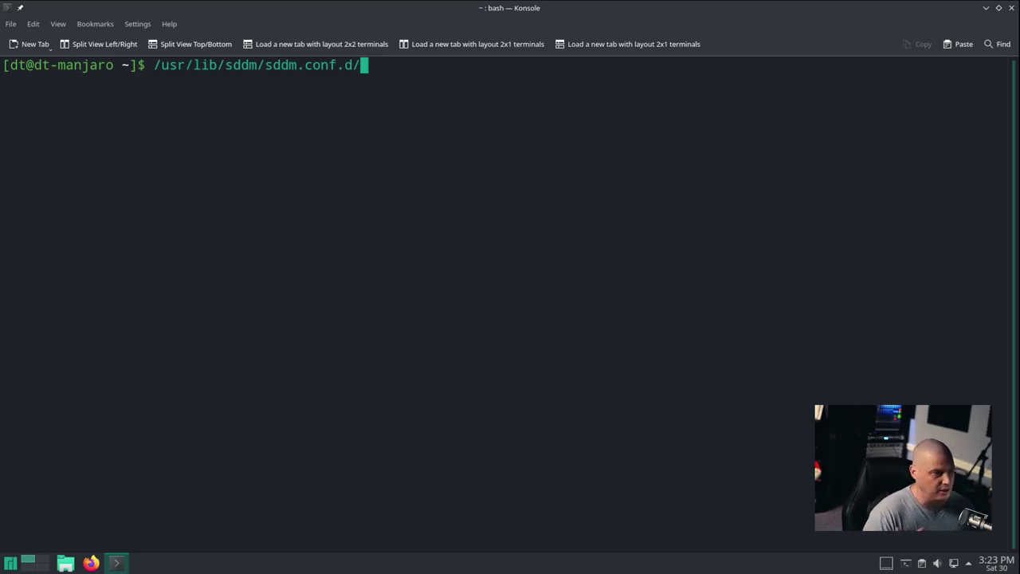
text(default.)
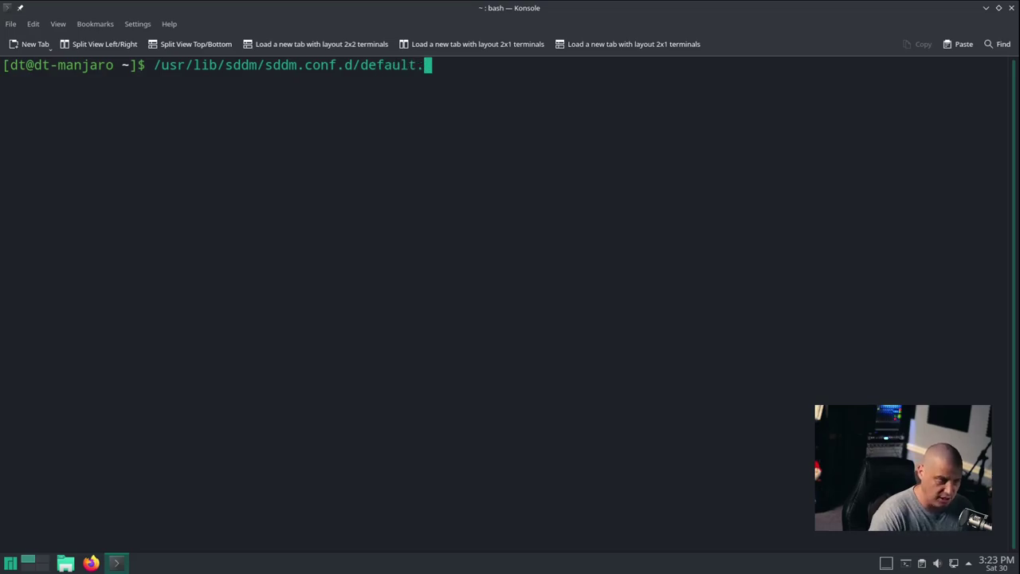
text(conf)
key(BackSpace)
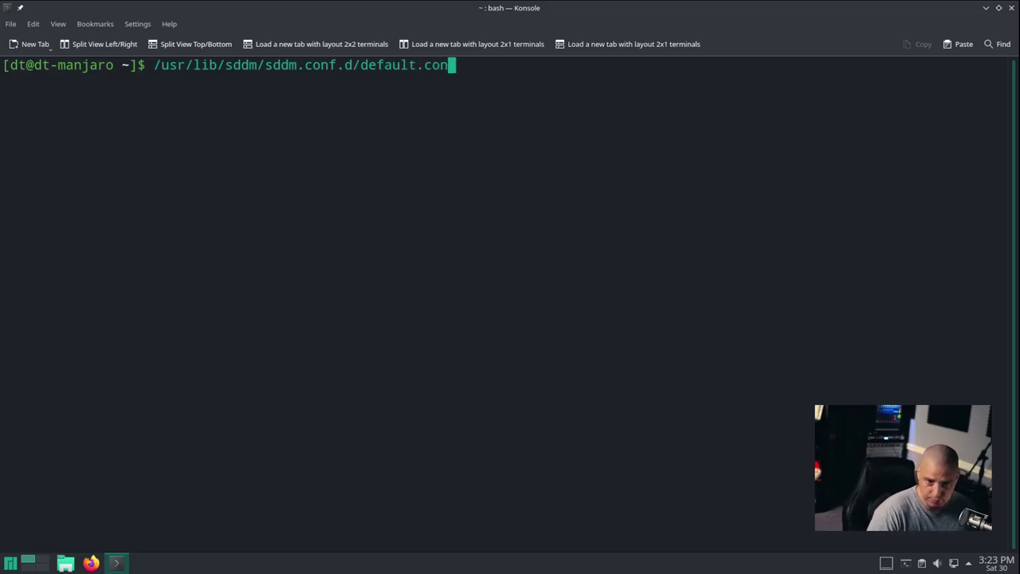
key(BackSpace)
key(BackSpace)
key(BackSpace)
key(BackSpace)
key(BackSpace)
key(BackSpace)
key(BackSpace)
key(BackSpace)
key(BackSpace)
key(BackSpace)
key(BackSpace)
key(BackSpace)
key(BackSpace)
key(BackSpace)
key(BackSpace)
key(BackSpace)
key(BackSpace)
key(BackSpace)
key(BackSpace)
key(BackSpace)
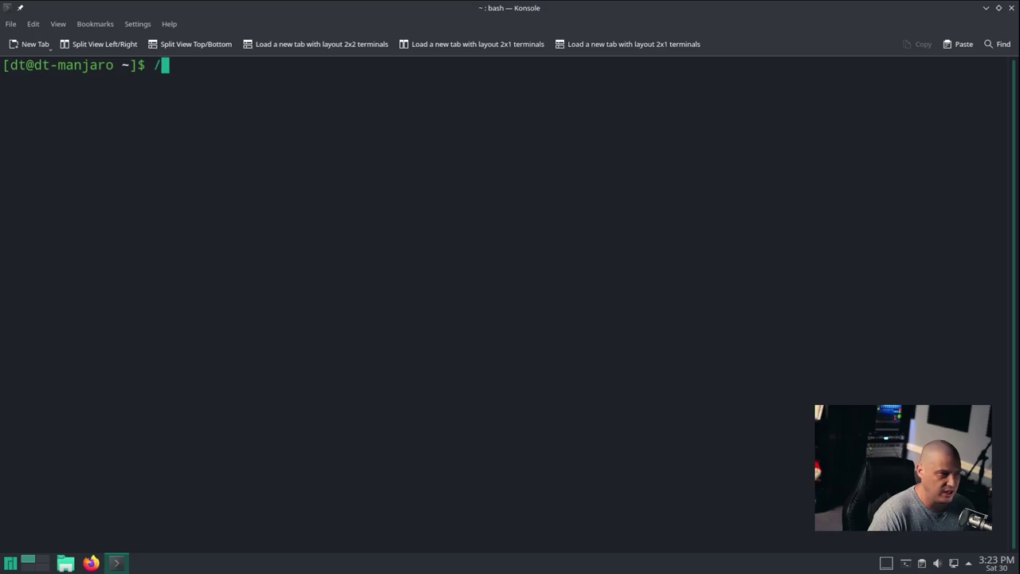
text(/etc/)
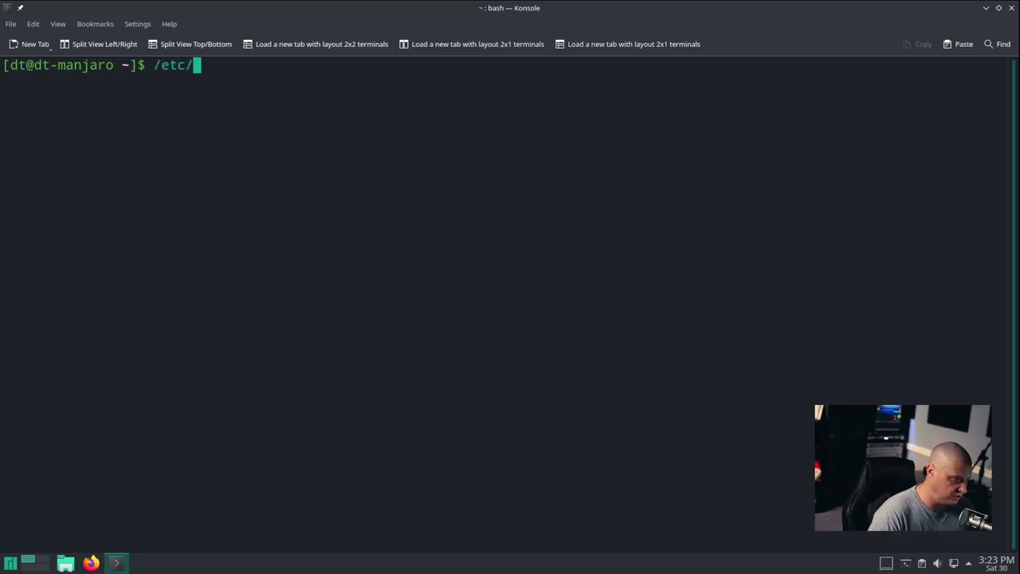
text(sddm.conf)
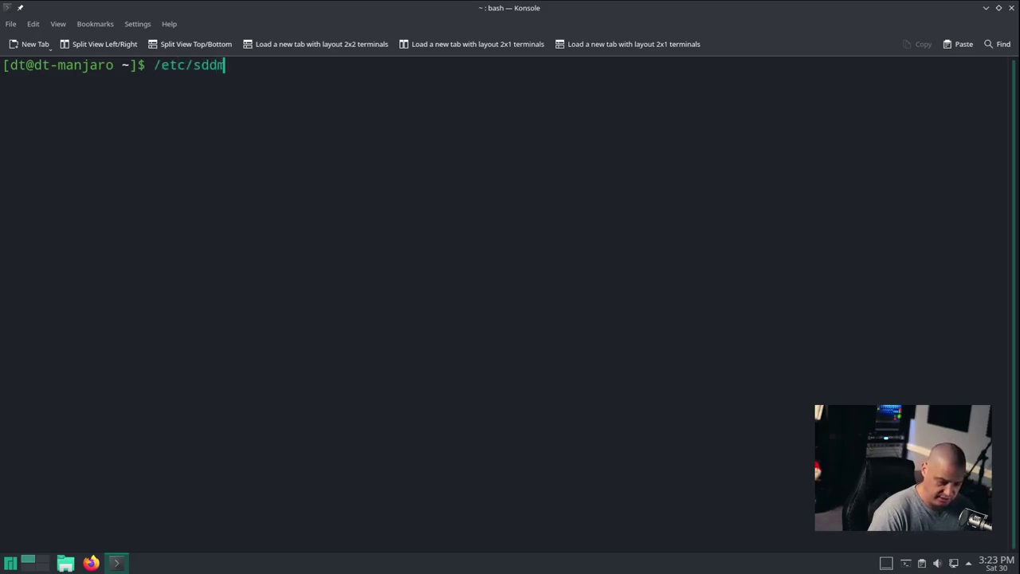
key(Left)
key(Left)
key(Left)
key(Left)
key(Left)
key(Left)
key(Left)
key(Left)
key(Left)
key(Left)
key(Left)
key(Left)
key(Left)
key(Left)
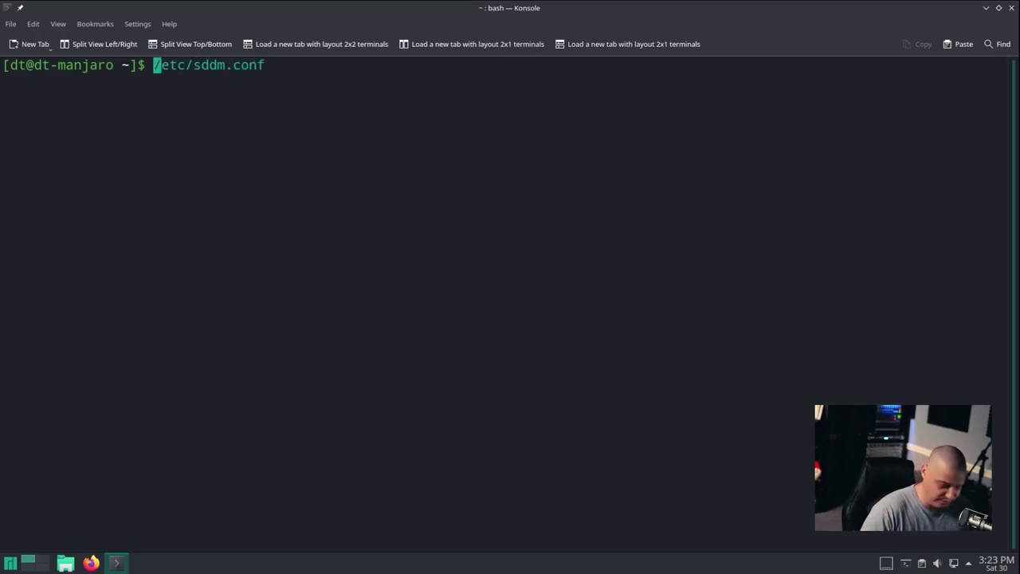
text(sudo vi)
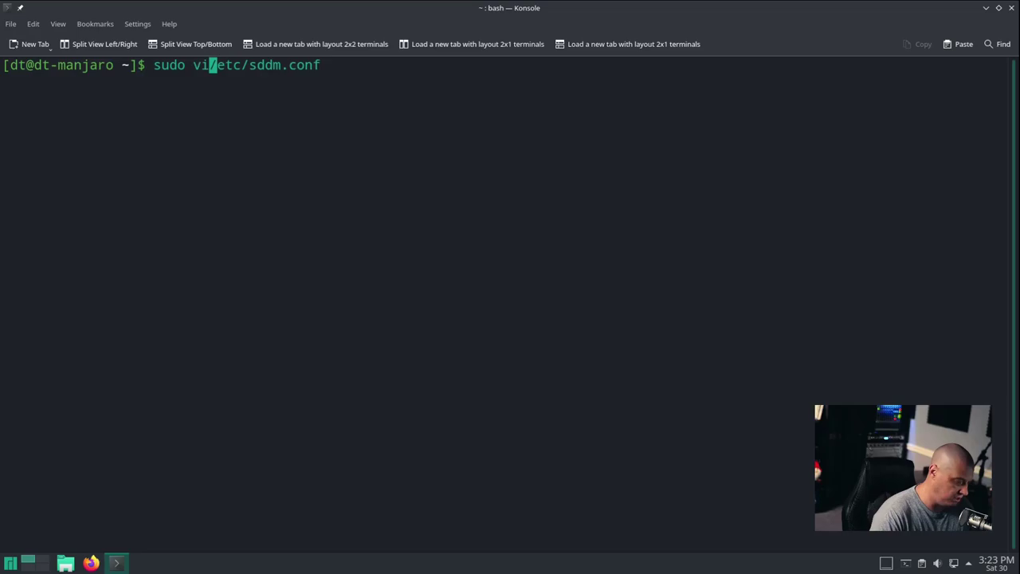
key(BackSpace)
text(m)
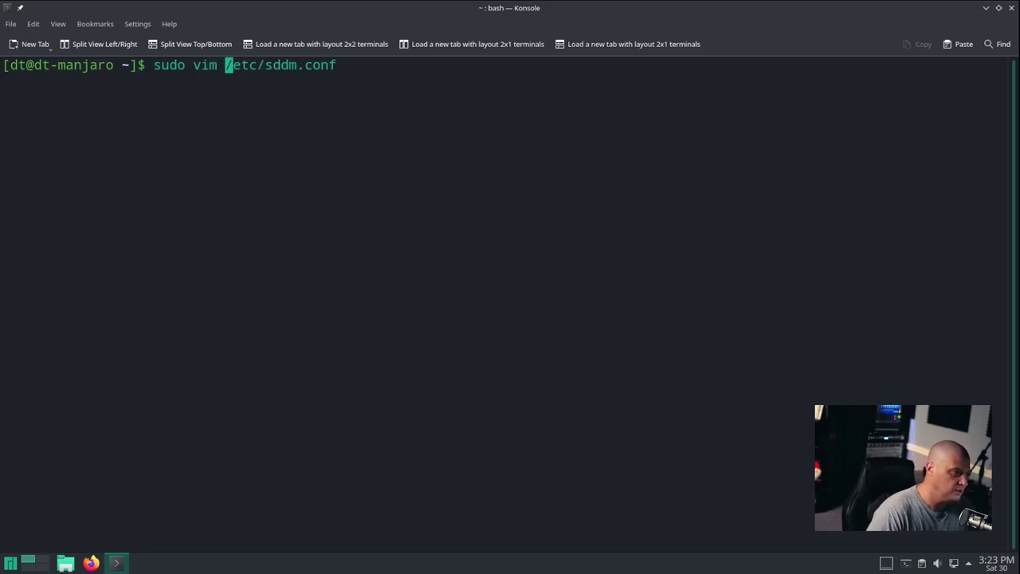
Open /etc/sddm.conf in Vim and comment out the Current=breath2 line.
key(Return)
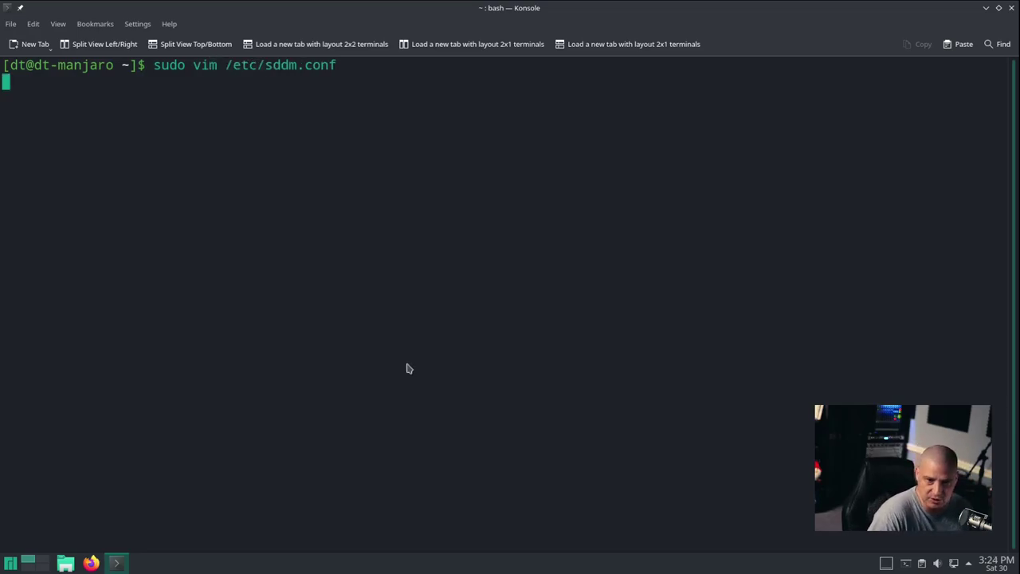
key(Up)
key(Up)
key(Up)
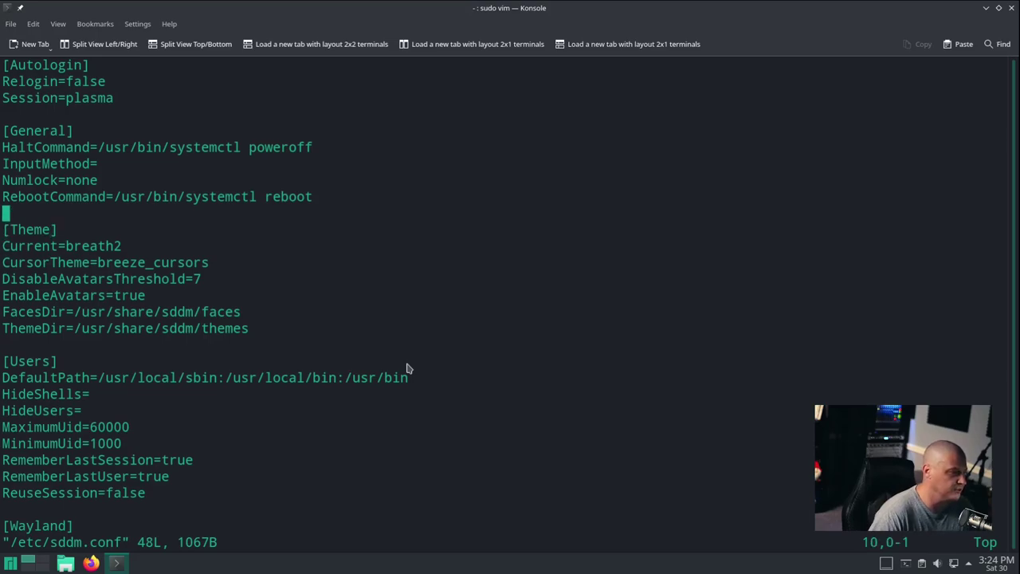
key(Down)
key(Down)
key(Down)
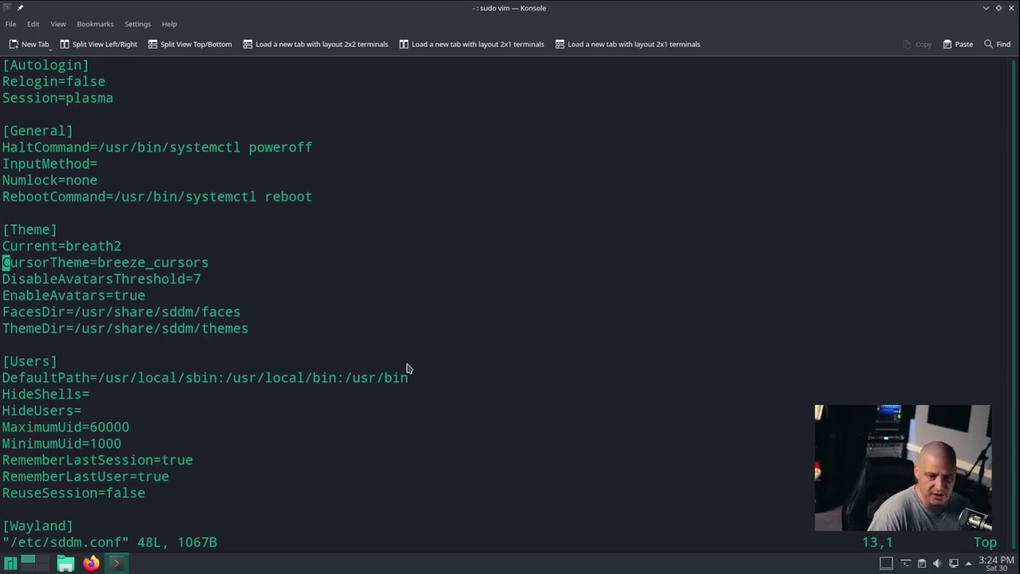
key(Up)
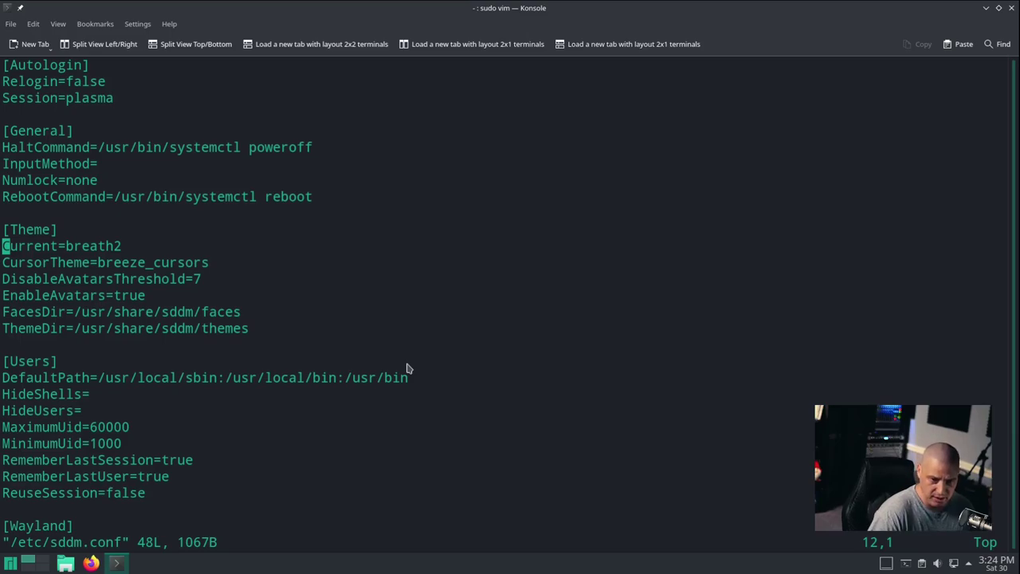
key(l)
key(l)
key(l)
key(l)
key(l)
key(l)
key(l)
key(l)
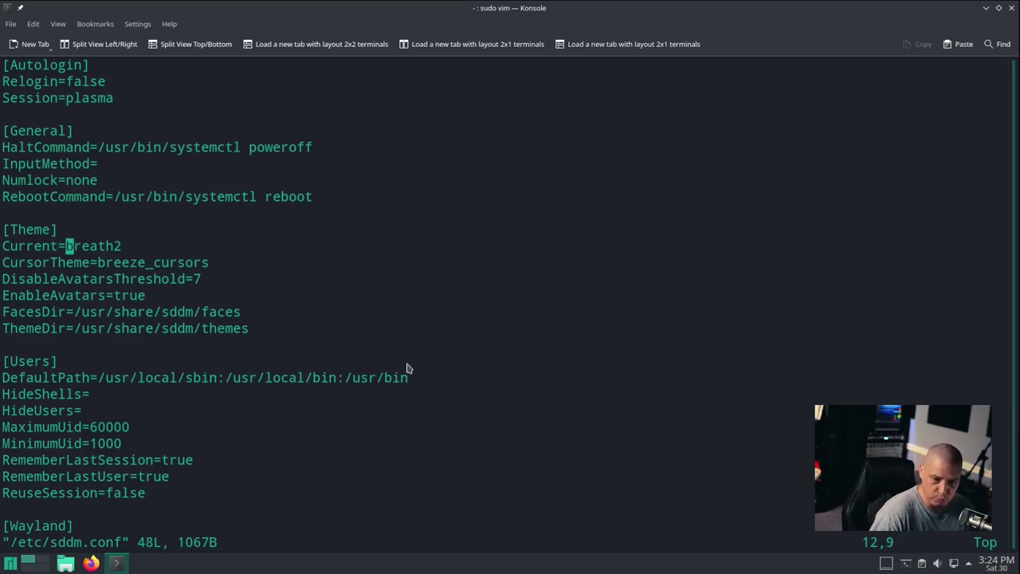
key(h)
key(h)
key(h)
key(h)
key(h)
key(h)
key(h)
key(h)
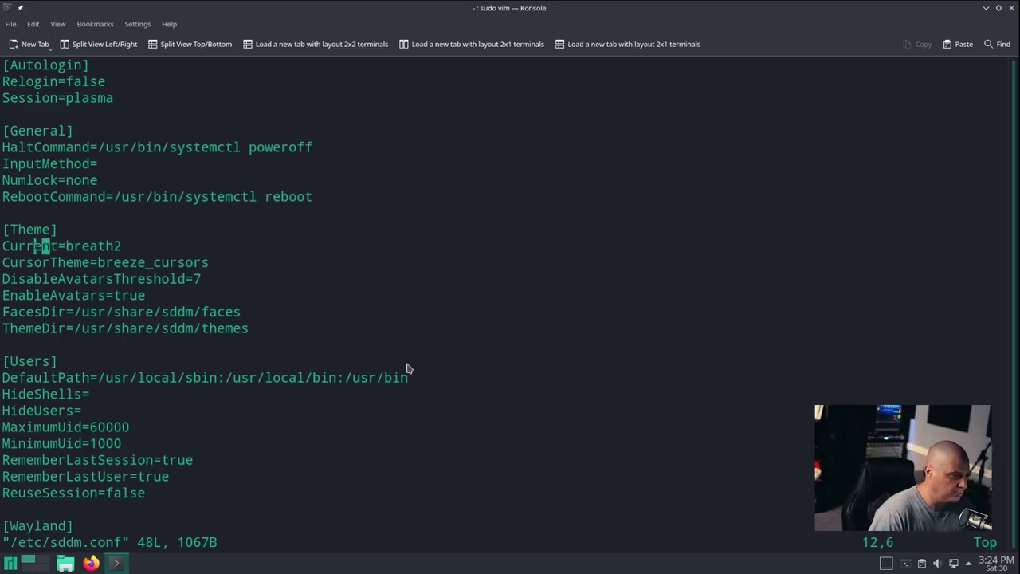
text(i#)
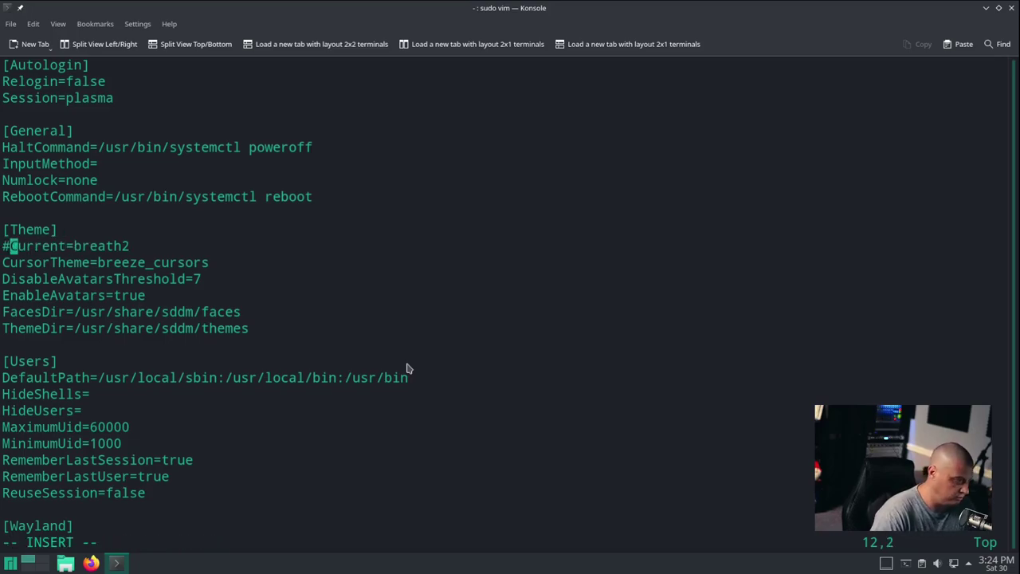
key(Escape)
Add an uncommented copy reading Current=multicolor-sddm-theme, then save and quit with :wq.
key(y)
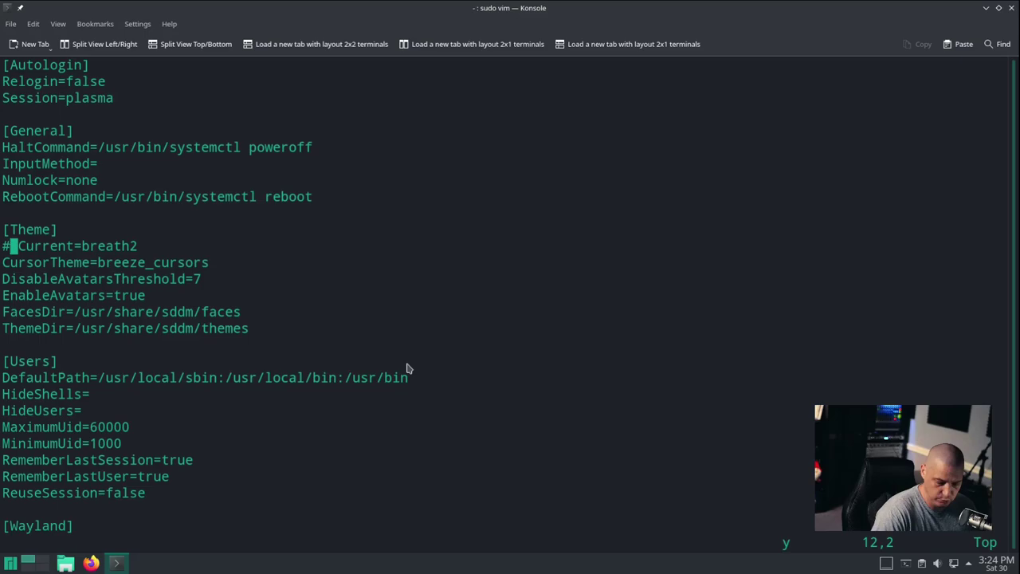
key(y)
key(p)
key(i)
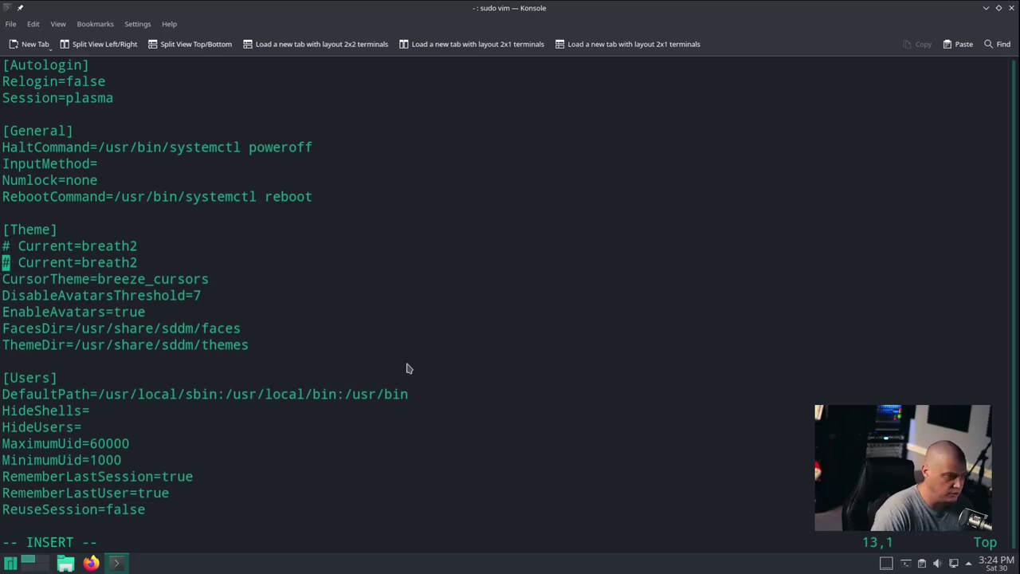
key(Right)
key(Right)
key(BackSpace)
key(BackSpace)
key(Right)
key(Right)
key(Right)
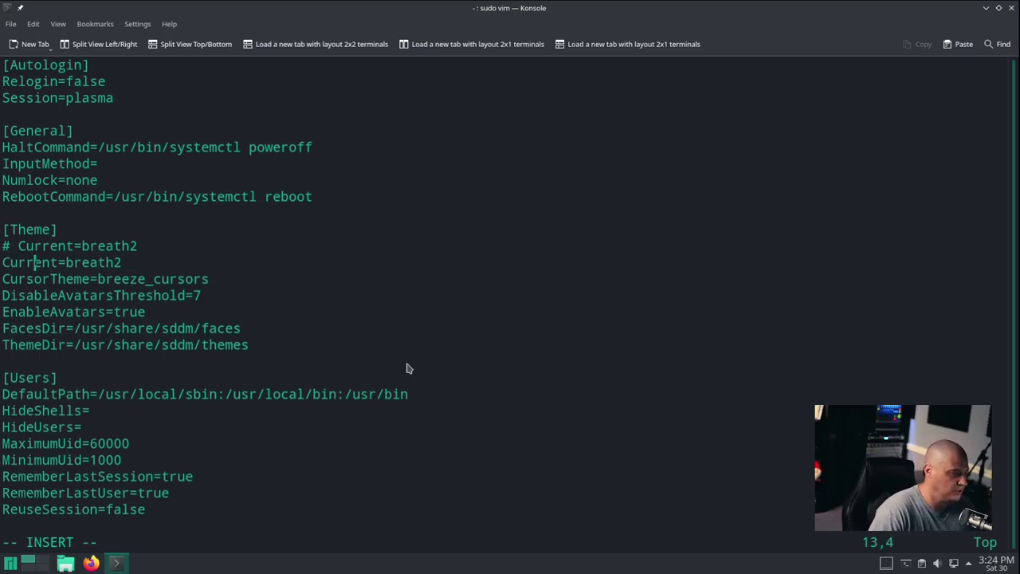
key(Right)
key(Right)
key(Right)
key(Right)
key(Right)
key(Right)
key(Right)
key(Left)
key(Left)
key(Delete)
key(Delete)
key(Delete)
key(Delete)
key(Delete)
key(Delete)
key(Delete)
text(mul)
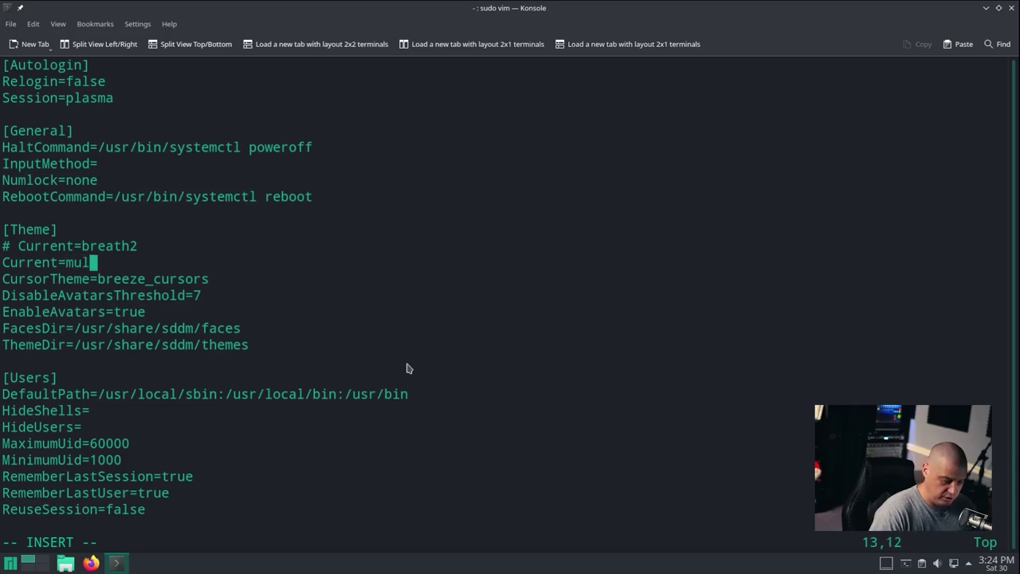
text(ticolor)
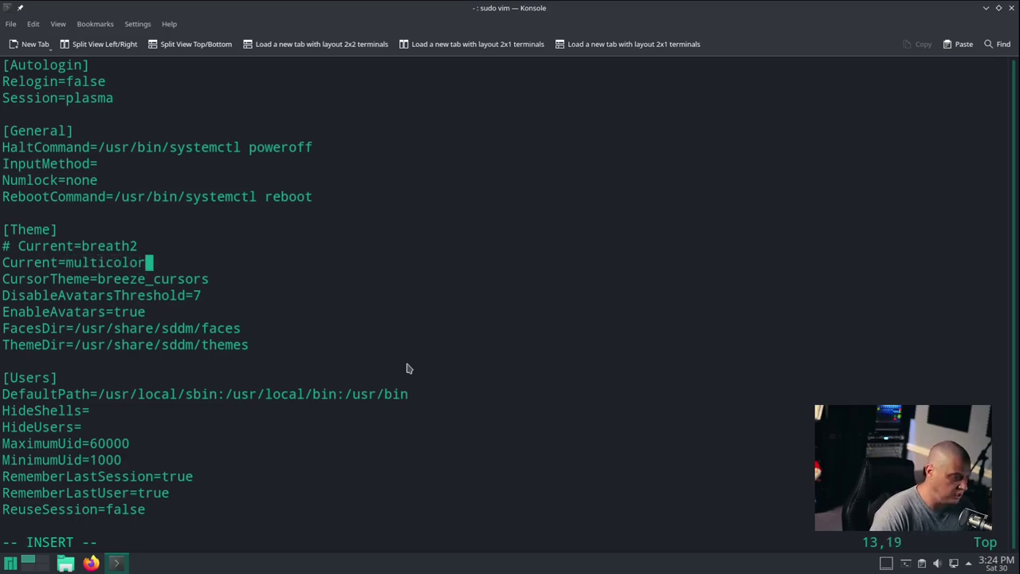
text(-sddm)
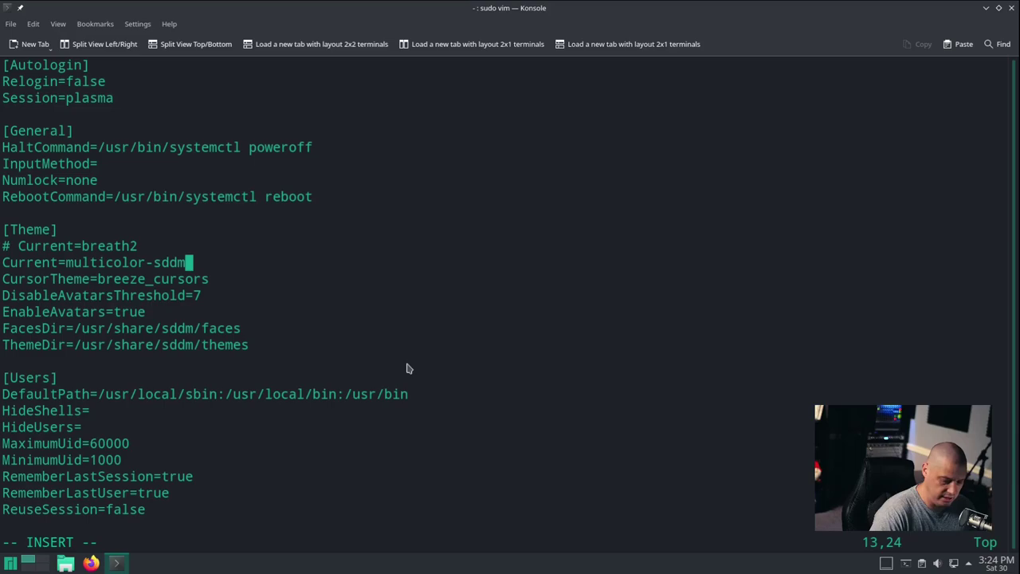
text(-theme)
key(Escape)
text(:wq)
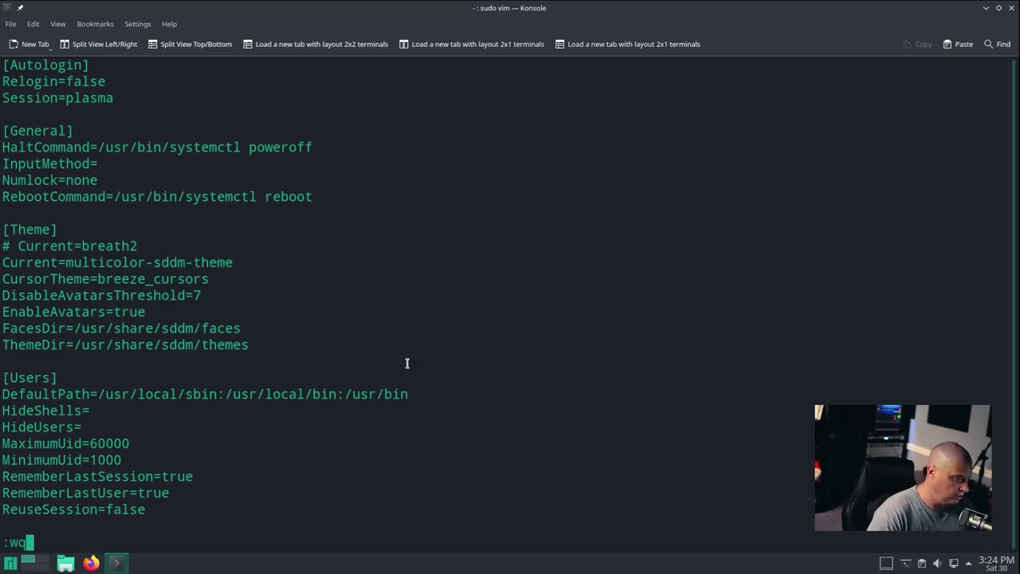
key(Return)
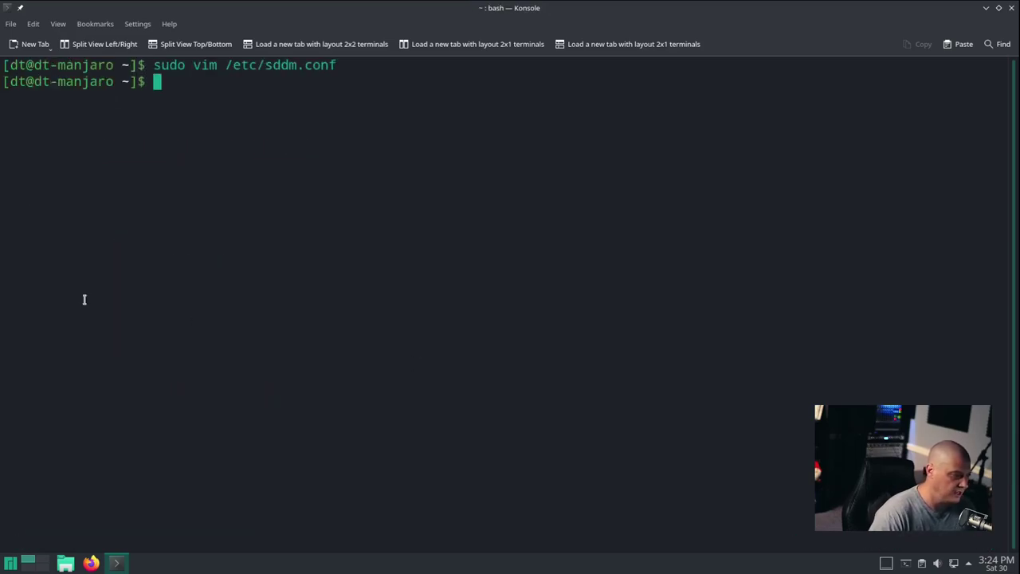
Log out of the guest's Plasma session from the application launcher.
click(10, 563)
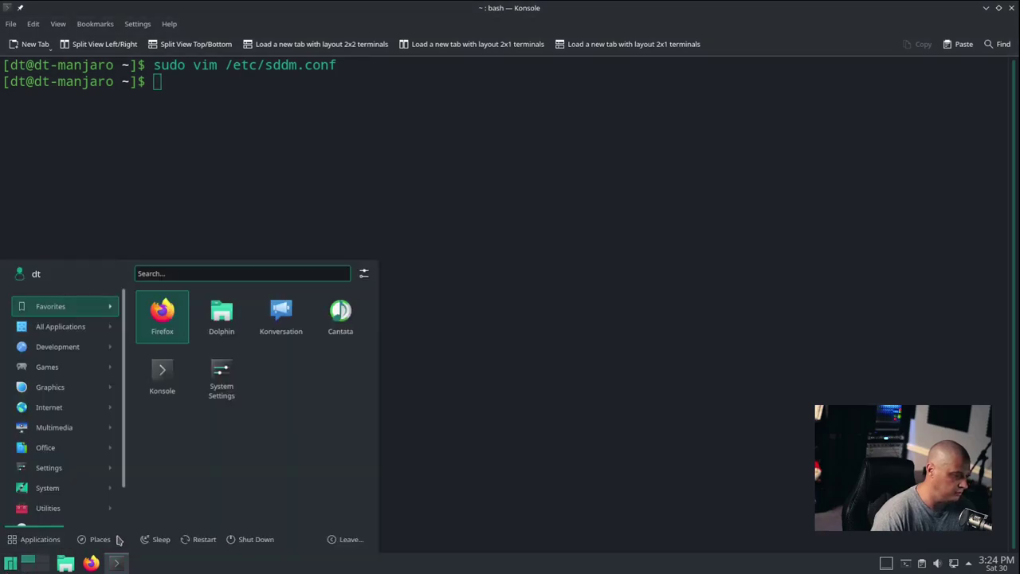
click(338, 538)
click(322, 495)
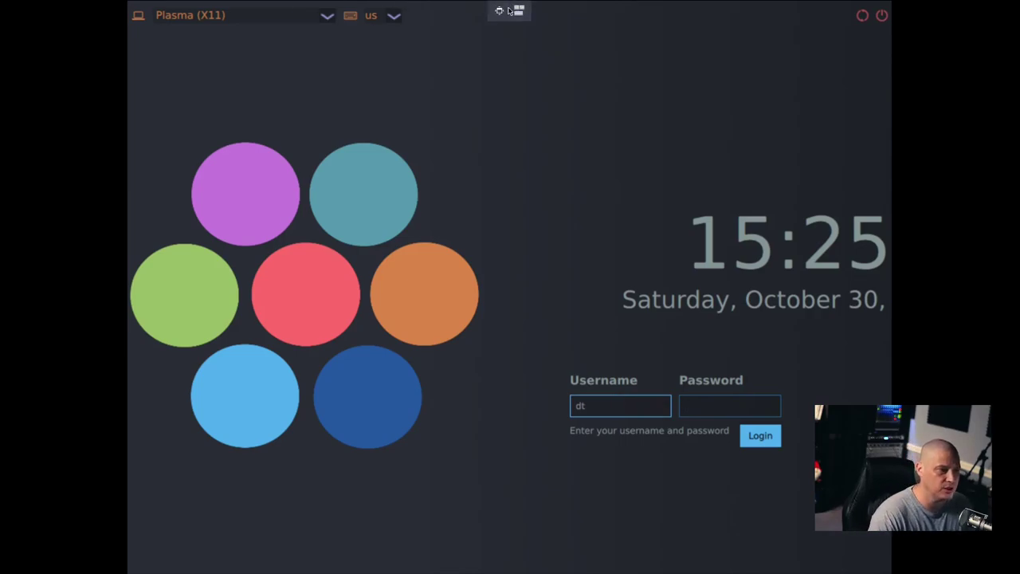
Leave fullscreen and enter the password on the multicolor login screen, keeping Plasma (X11).
click(508, 9)
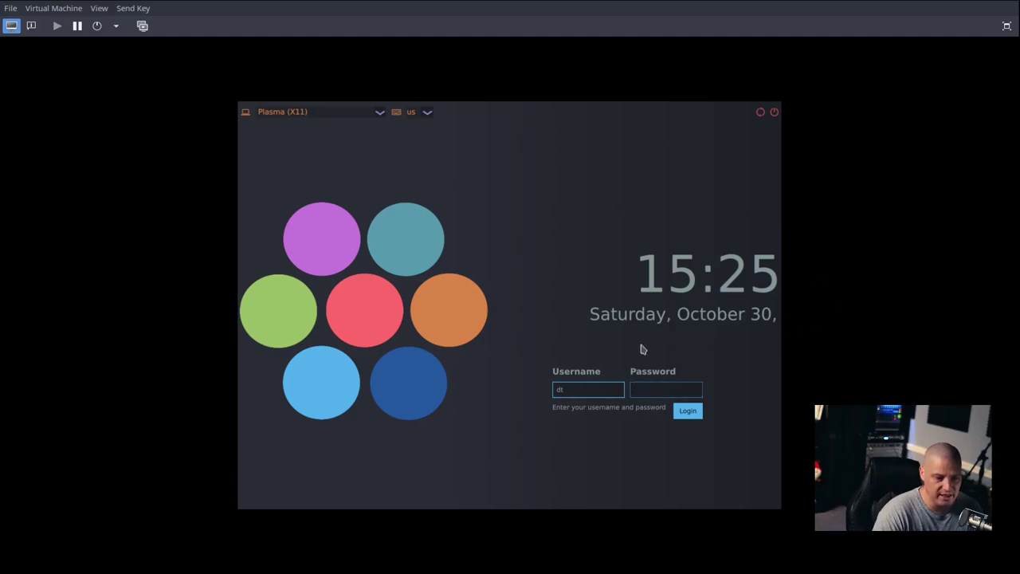
key(Tab)
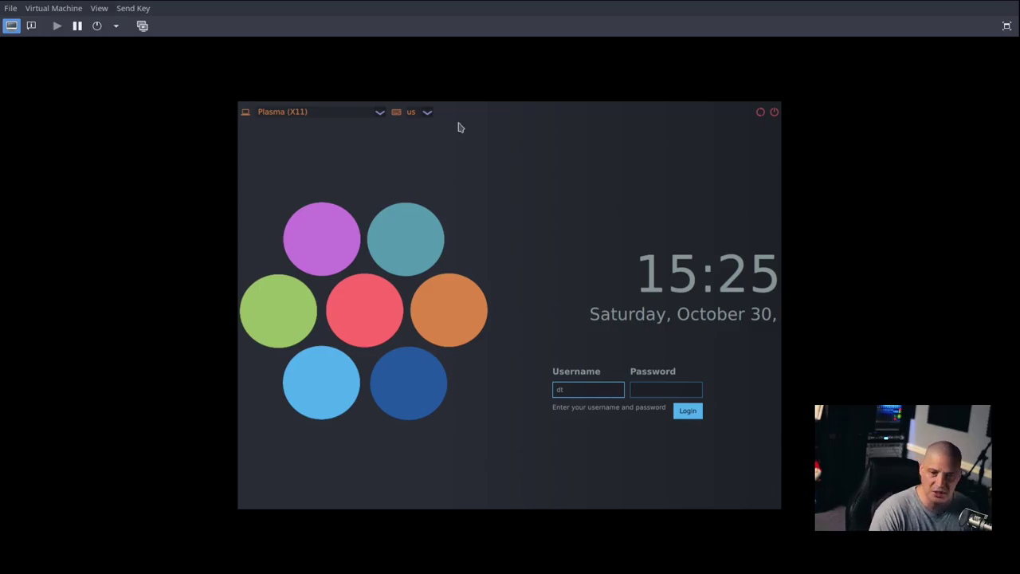
click(357, 113)
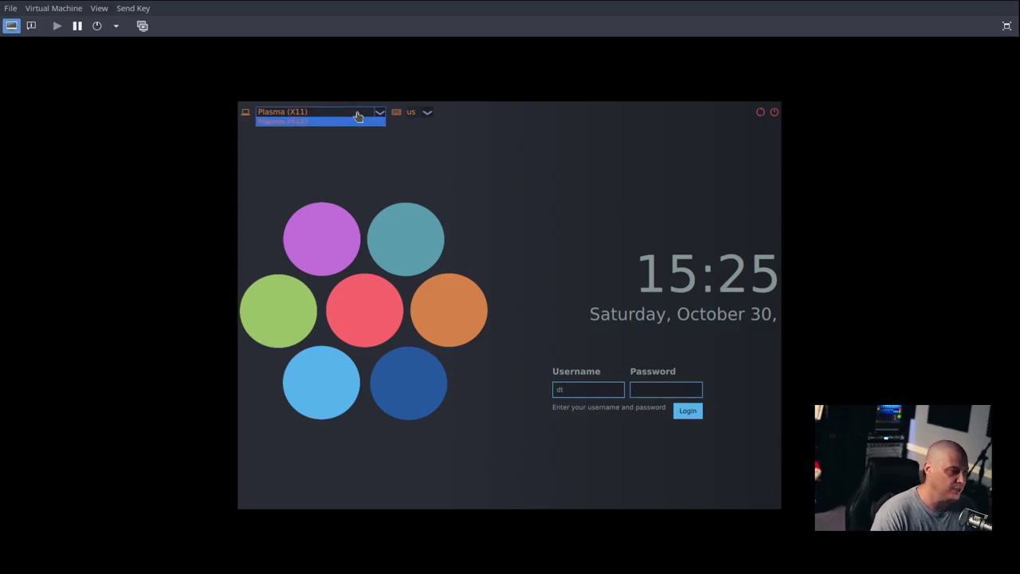
click(357, 119)
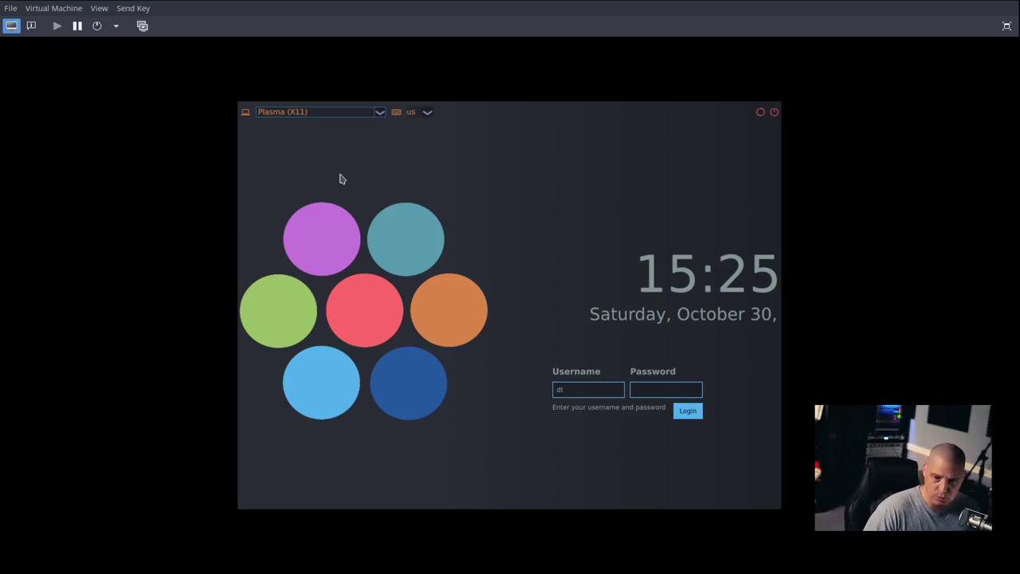
click(659, 388)
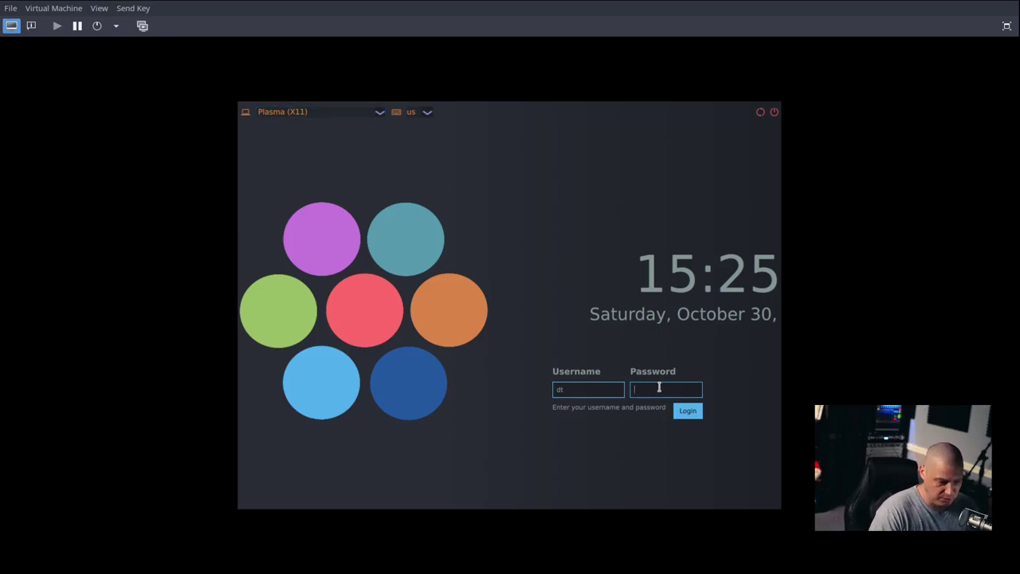
text(•••)
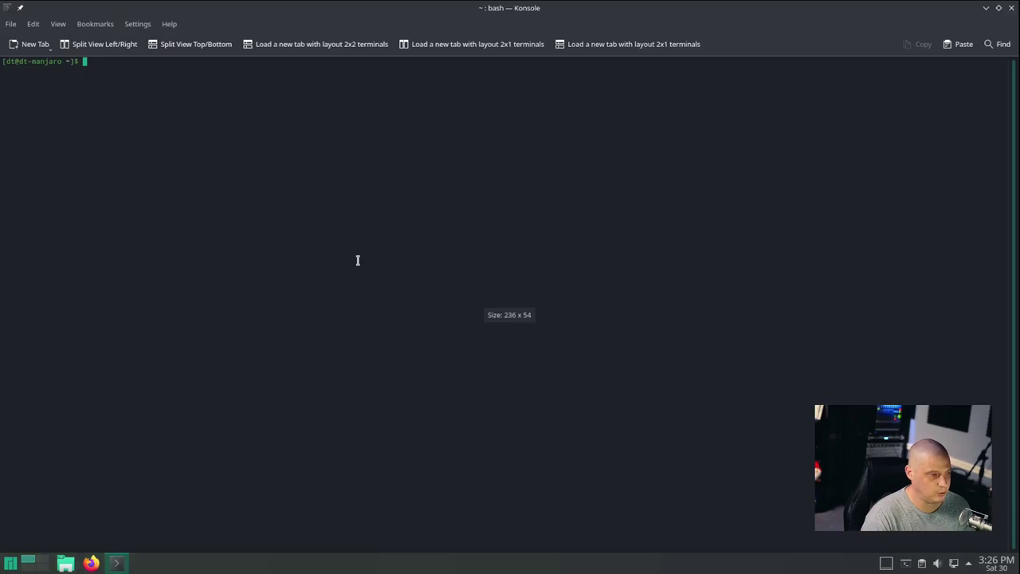
Enlarge the terminal text and remove multicolor-sddm-theme with 'sudo pacman -R', confirming.
key(ctrl+plus)
key(ctrl+plus)
key(ctrl+plus)
key(ctrl+plus)
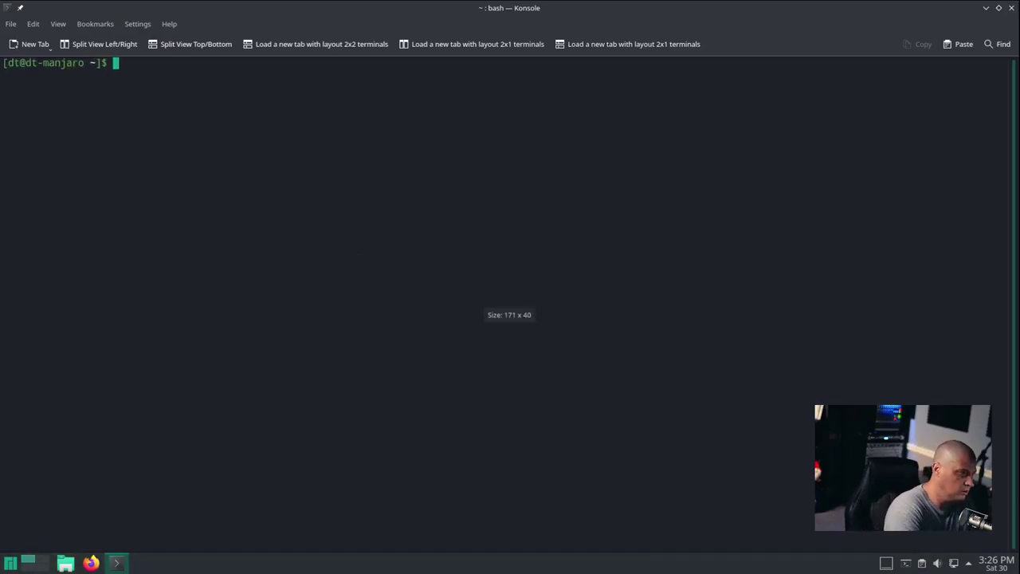
text(p)
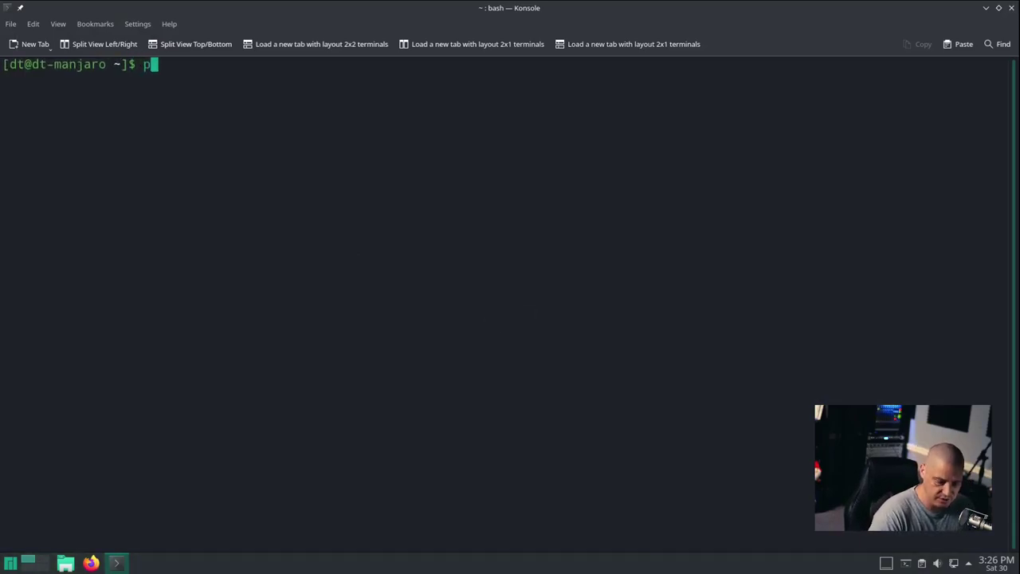
text(aru -)
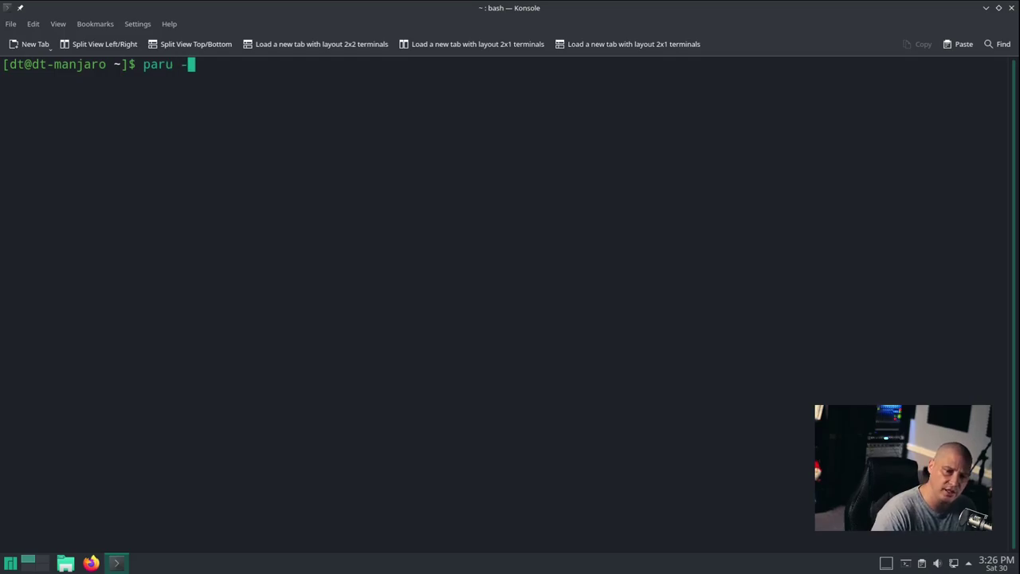
key(BackSpace)
key(BackSpace)
key(BackSpace)
key(BackSpace)
key(BackSpace)
key(BackSpace)
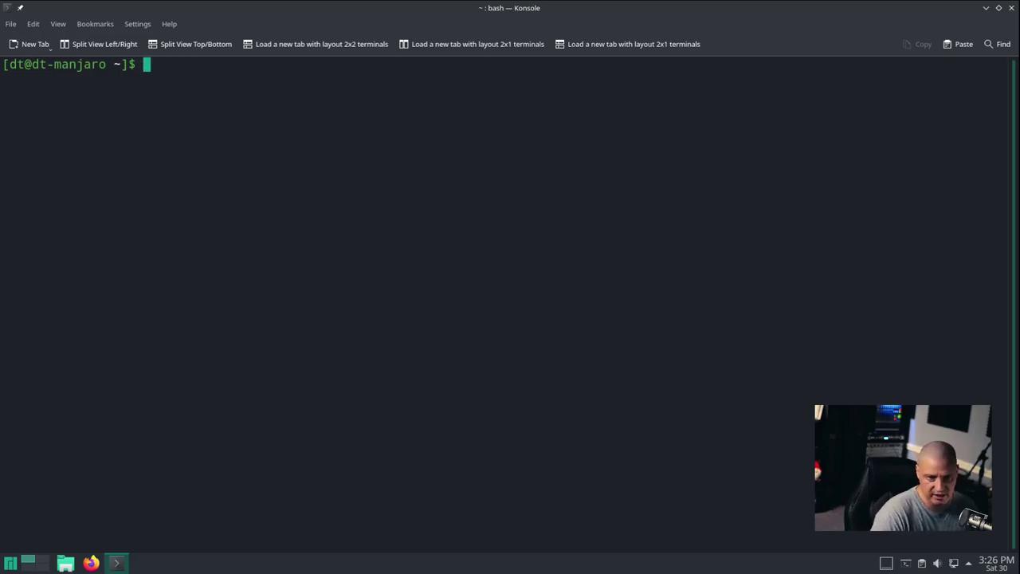
text(sudo pa)
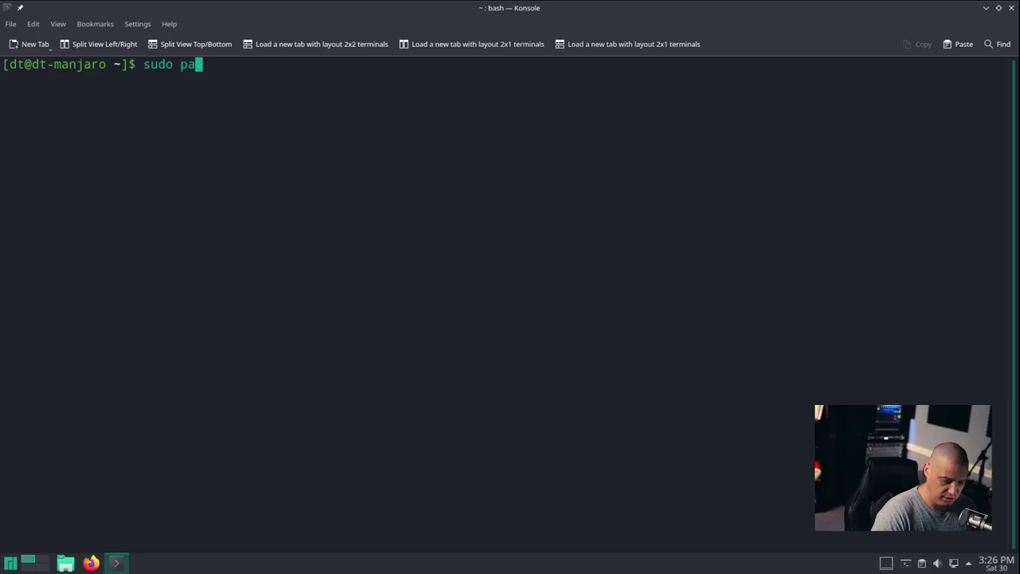
text(cman -R )
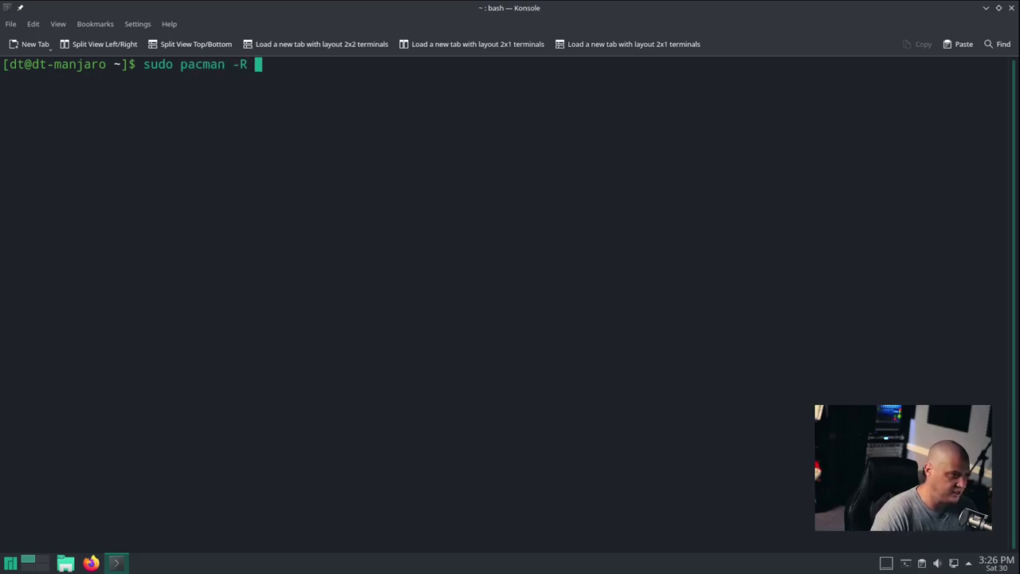
text(multi)
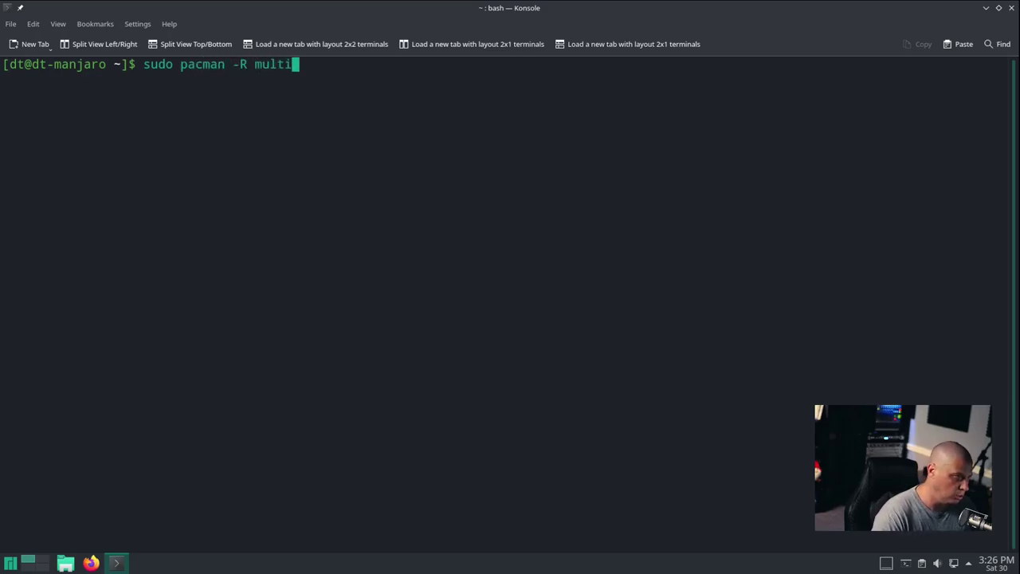
text(color-sdd-)
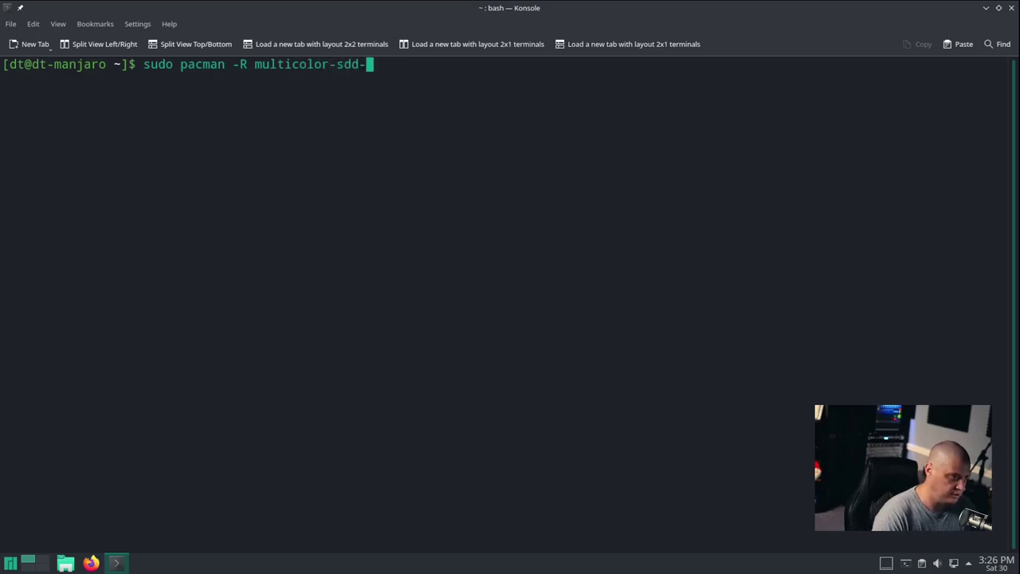
key(BackSpace)
text(m-theme)
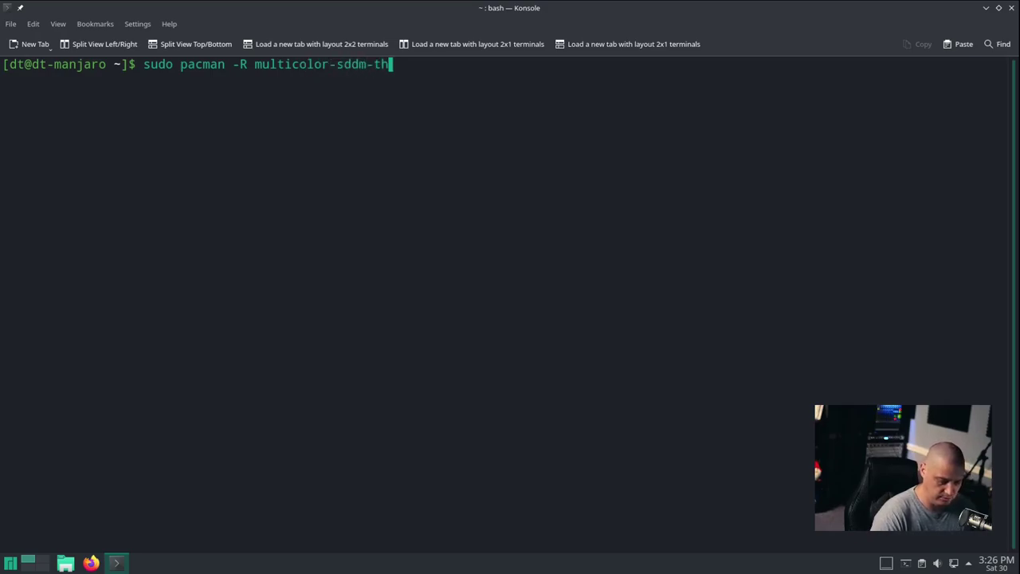
key(Return)
key(Return)
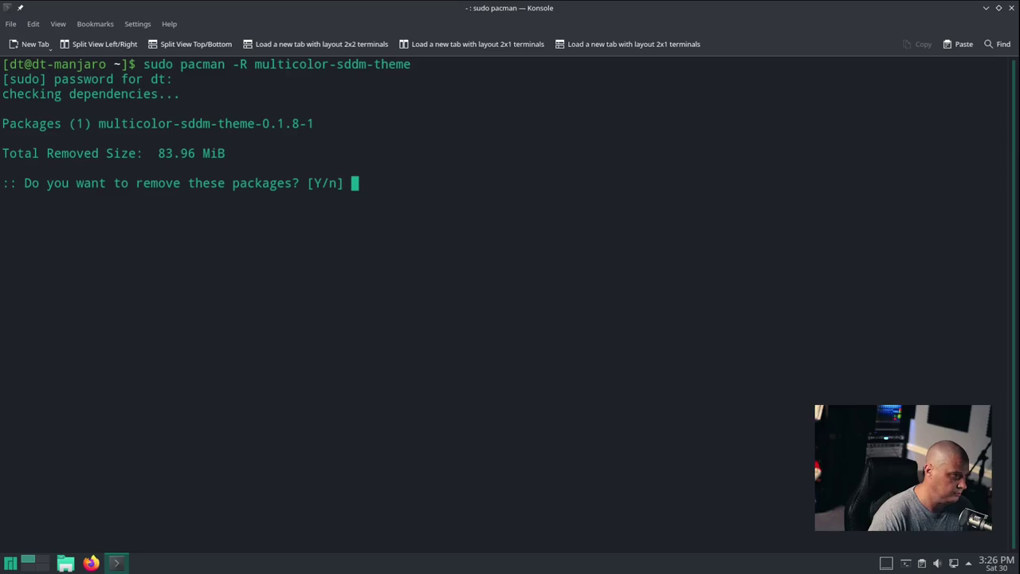
key(Return)
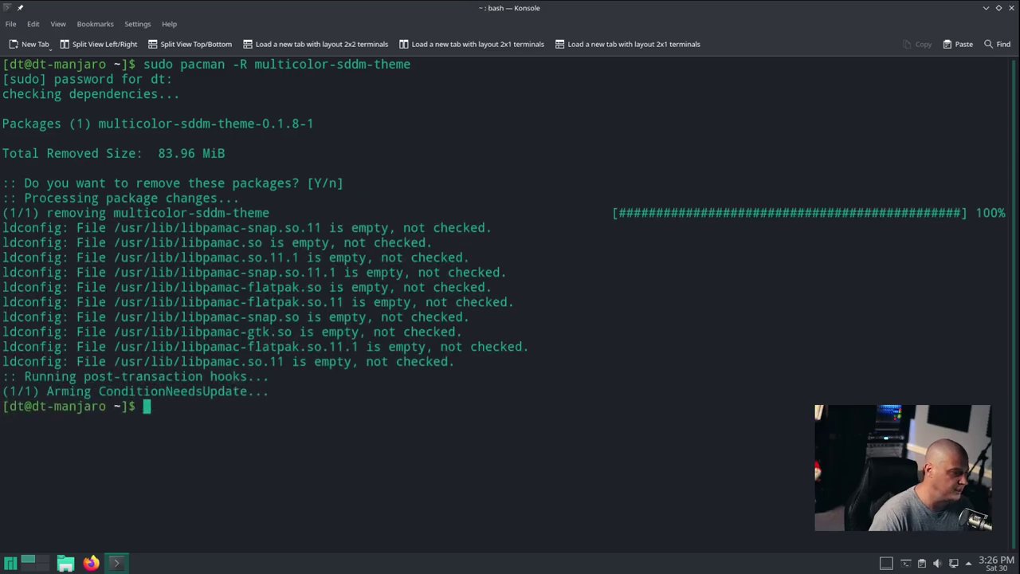
Rerun 'sudo vim /etc/sddm.conf' from the shell history.
key(Up)
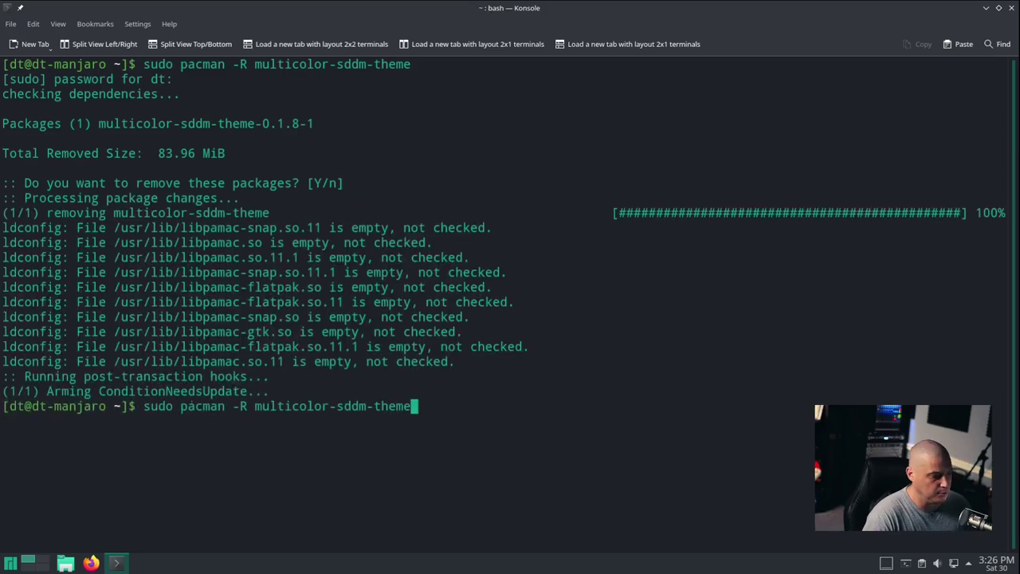
key(Up)
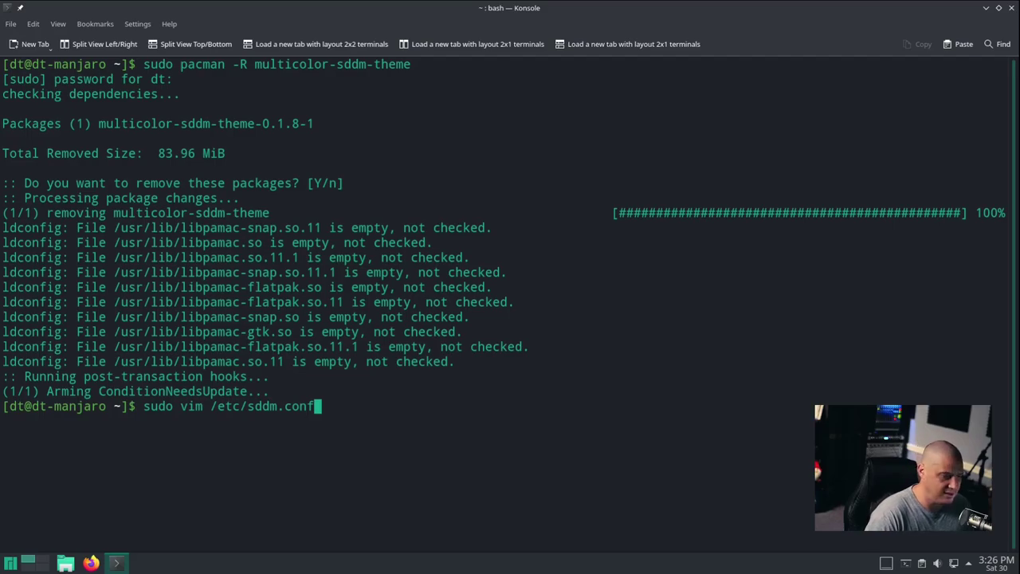
key(Return)
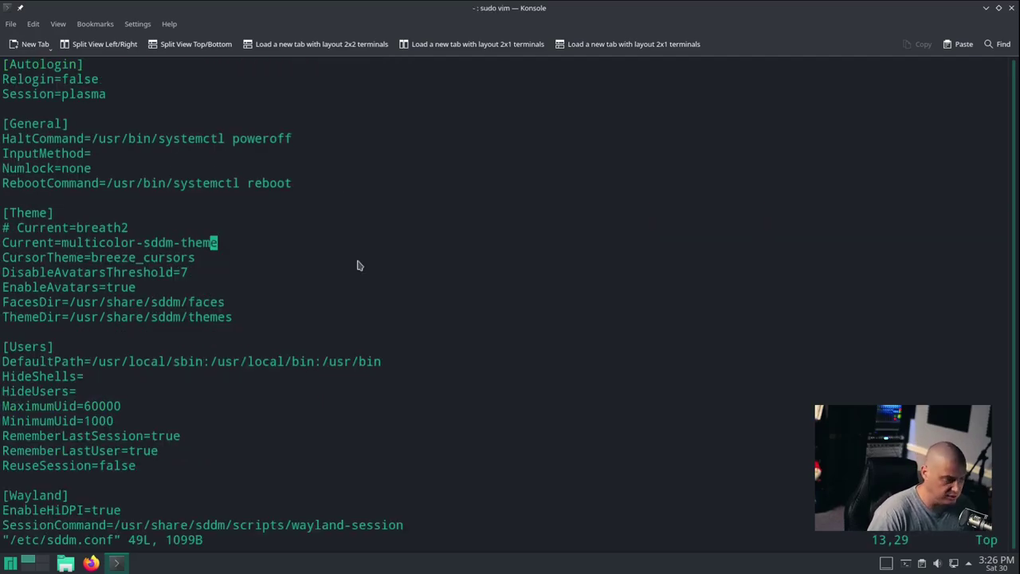
Uncomment Current=breath2, delete the Current=multicolor-sddm-theme line, and save with :wq.
key(Left)
key(Left)
key(Left)
key(Left)
key(Left)
key(Left)
key(Left)
key(Left)
key(Left)
key(Left)
key(Left)
key(Left)
key(Left)
key(Left)
key(Left)
key(Left)
key(Left)
key(Left)
key(Left)
key(Left)
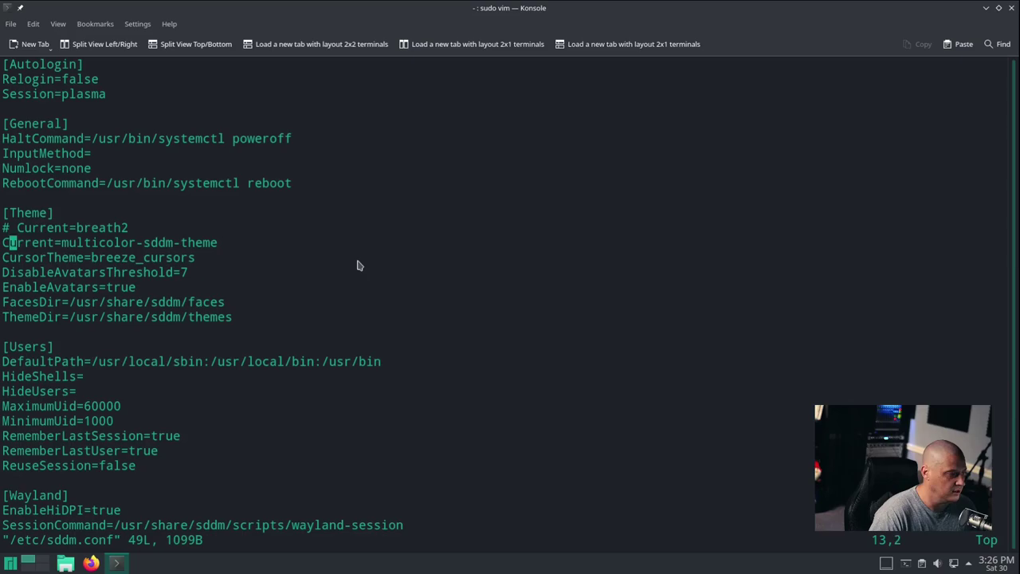
key(Down)
key(Up)
key(Up)
key(Up)
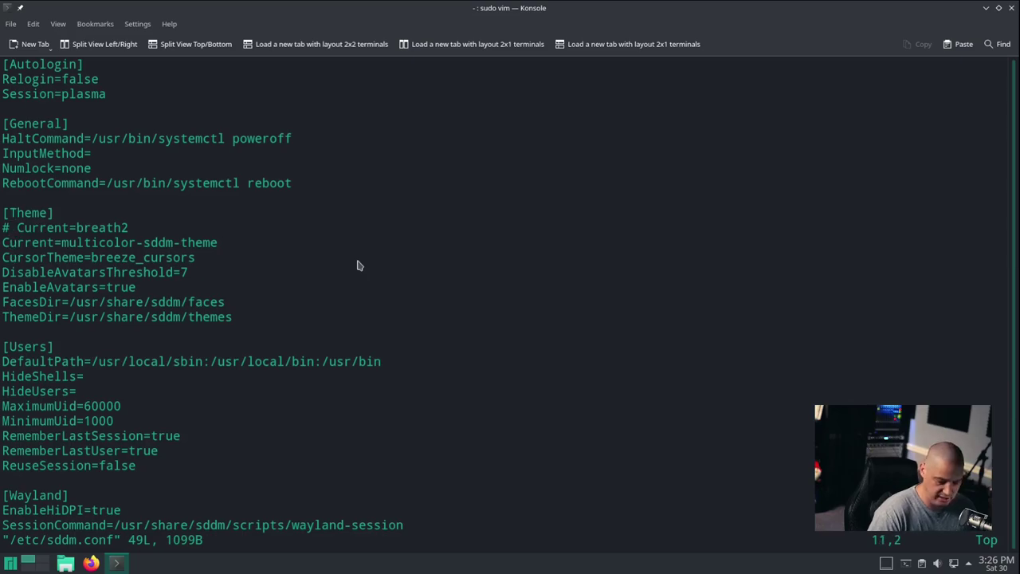
key(Down)
key(Right)
key(i)
key(BackSpace)
key(BackSpace)
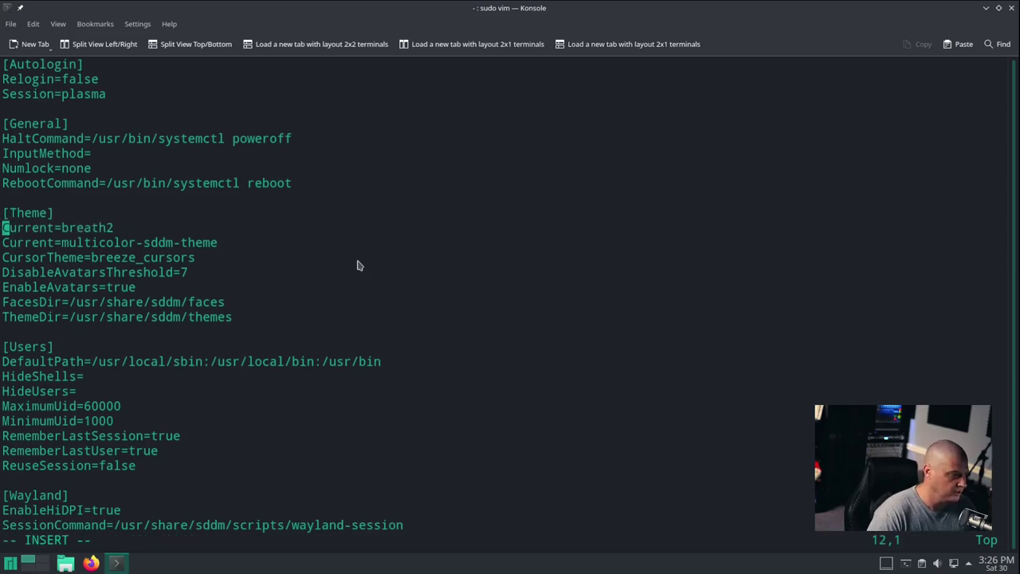
key(Down)
key(Escape)
key(d)
key(d)
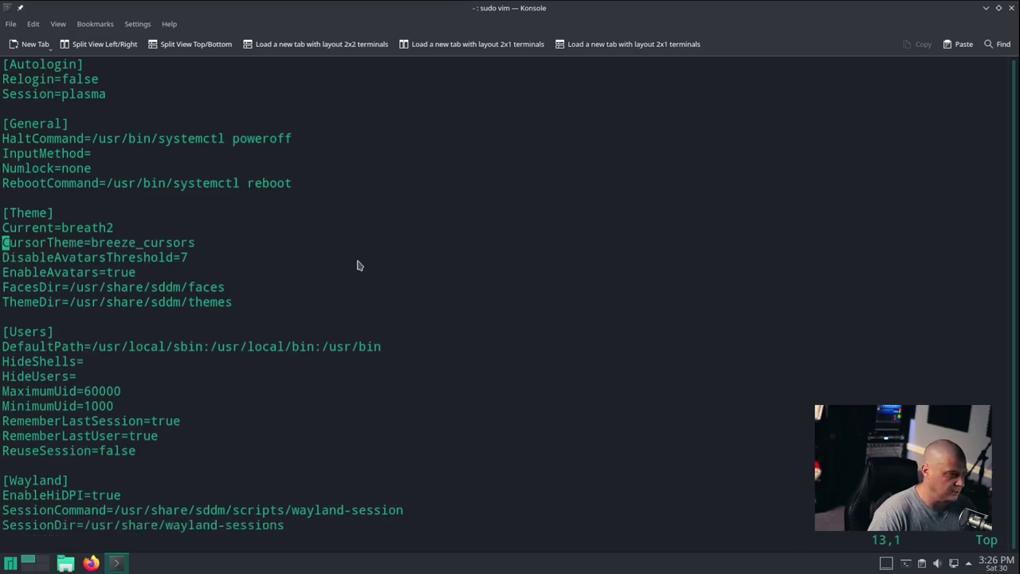
text(:wq)
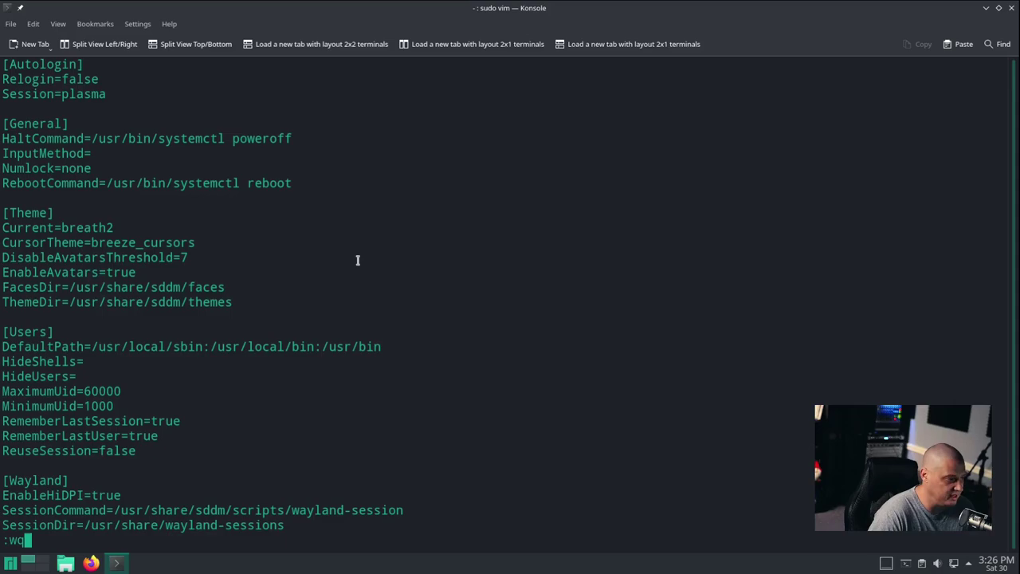
key(Return)
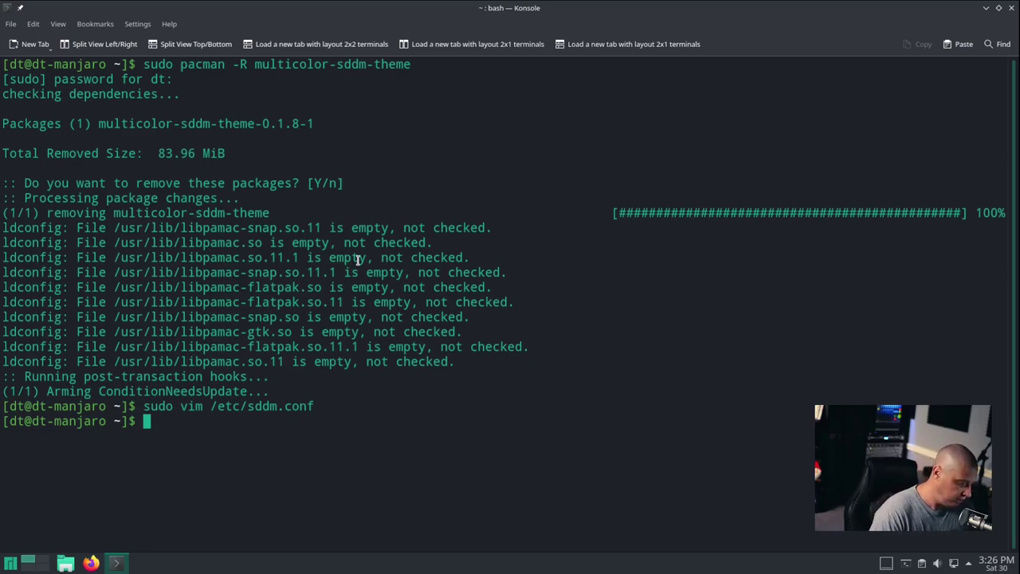
Enlarge the terminal text and clear the screen.
key(ctrl+plus)
text(clear)
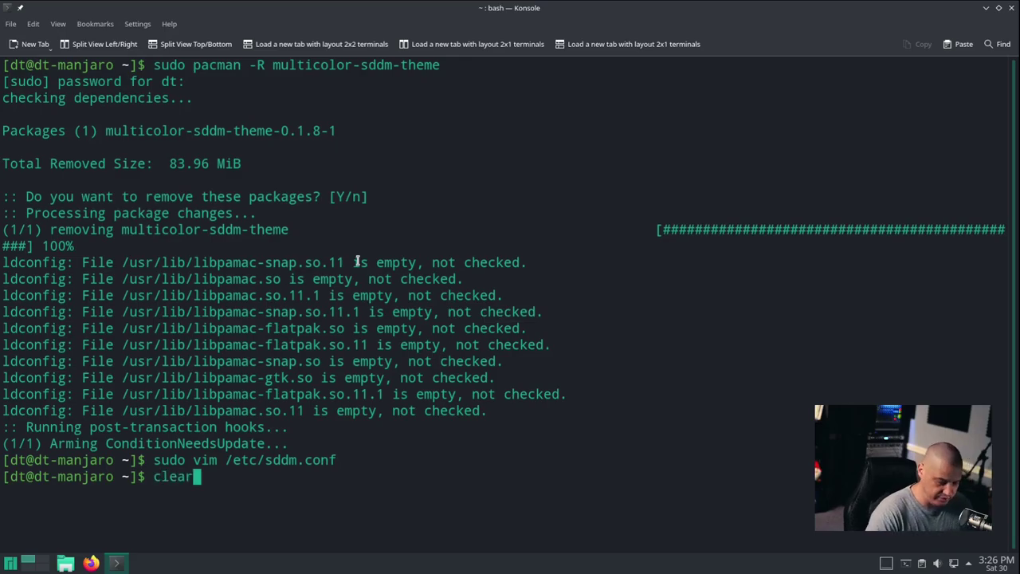
key(Return)
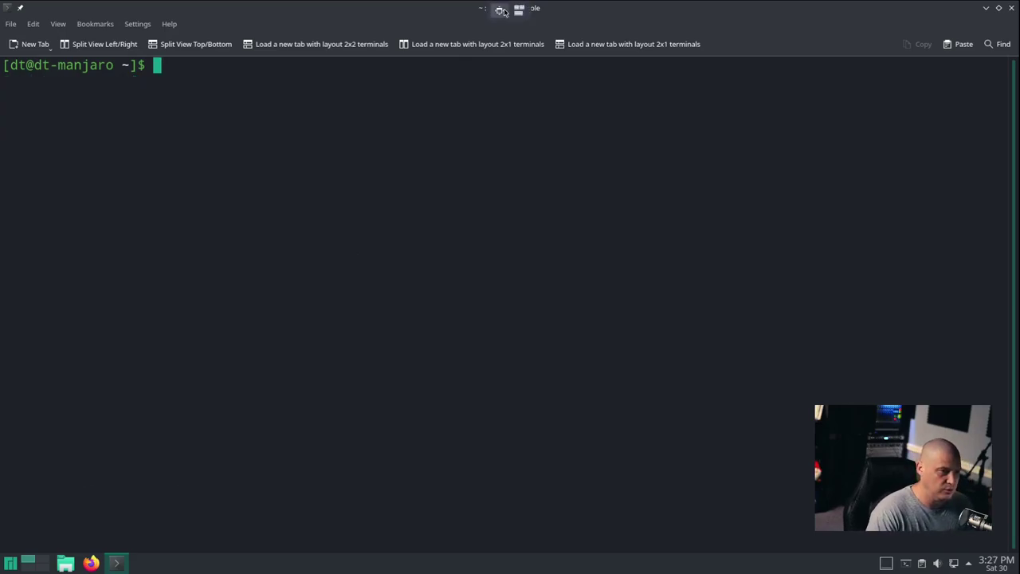
Return to Doom Emacs on the host, enlarge the README text and place the cursor at line 308.
key(super+1)
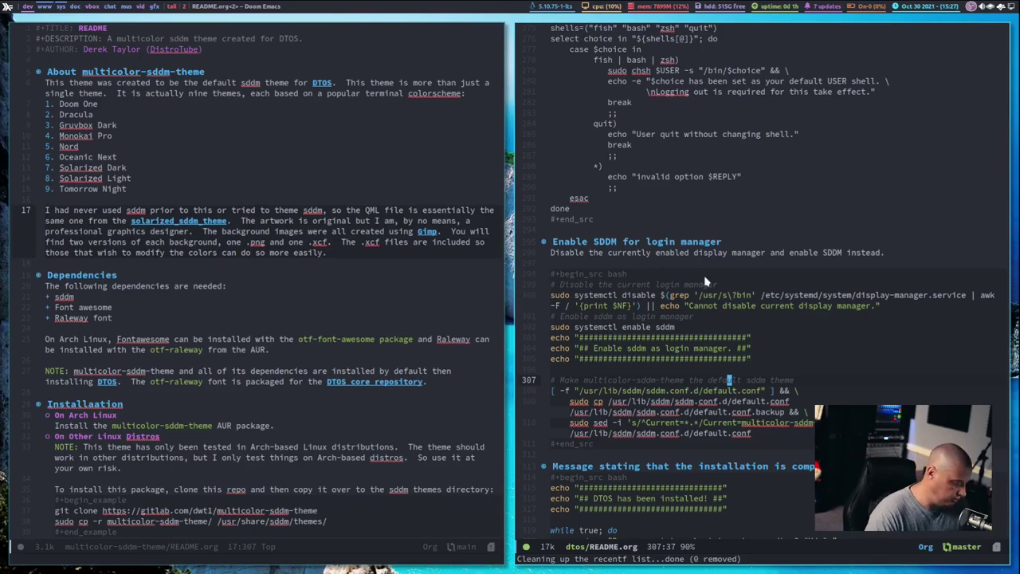
key(ctrl+equal)
key(ctrl+equal)
key(ctrl+equal)
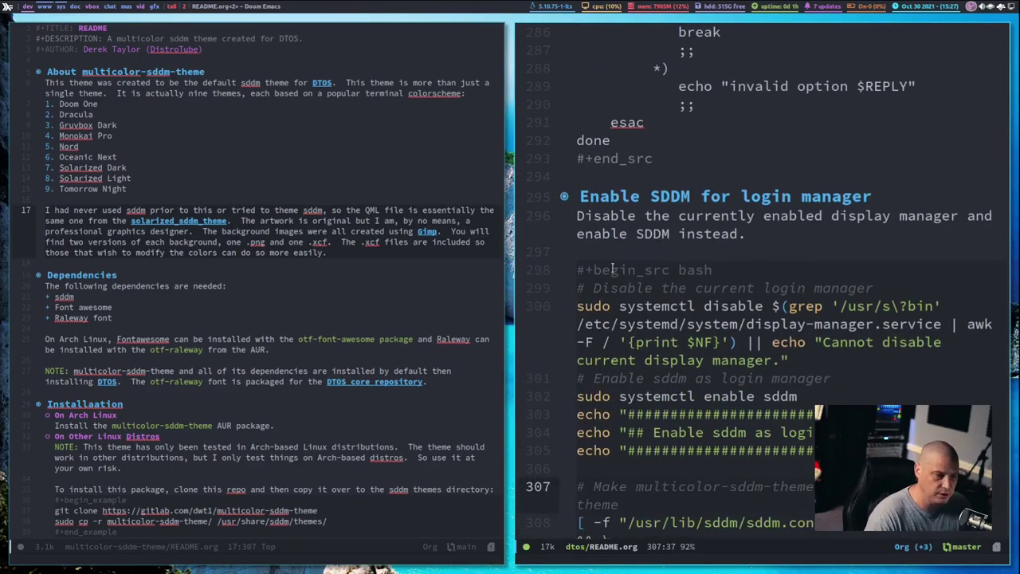
scroll(817, 225, down, 5)
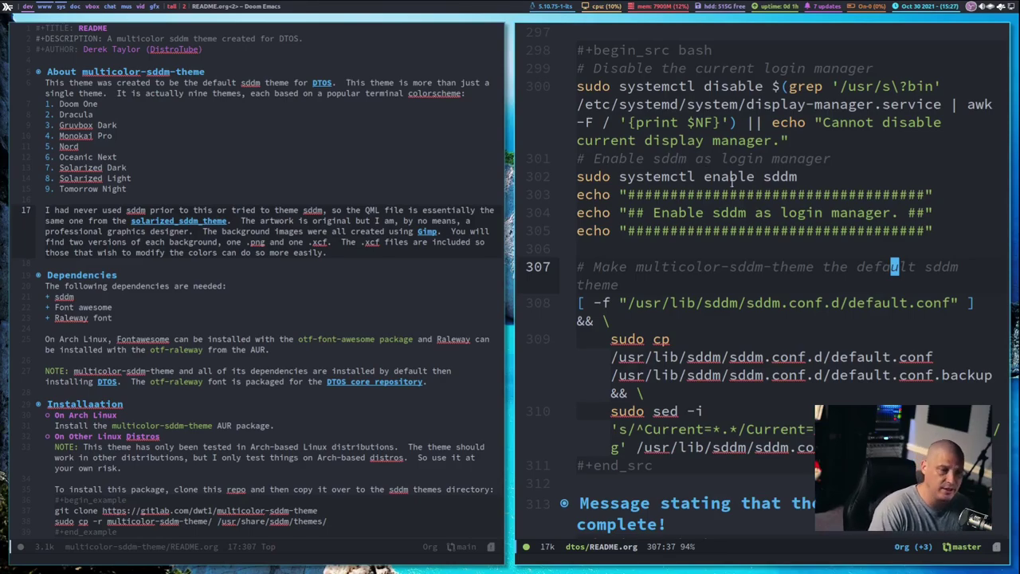
scroll(731, 180, down, 2)
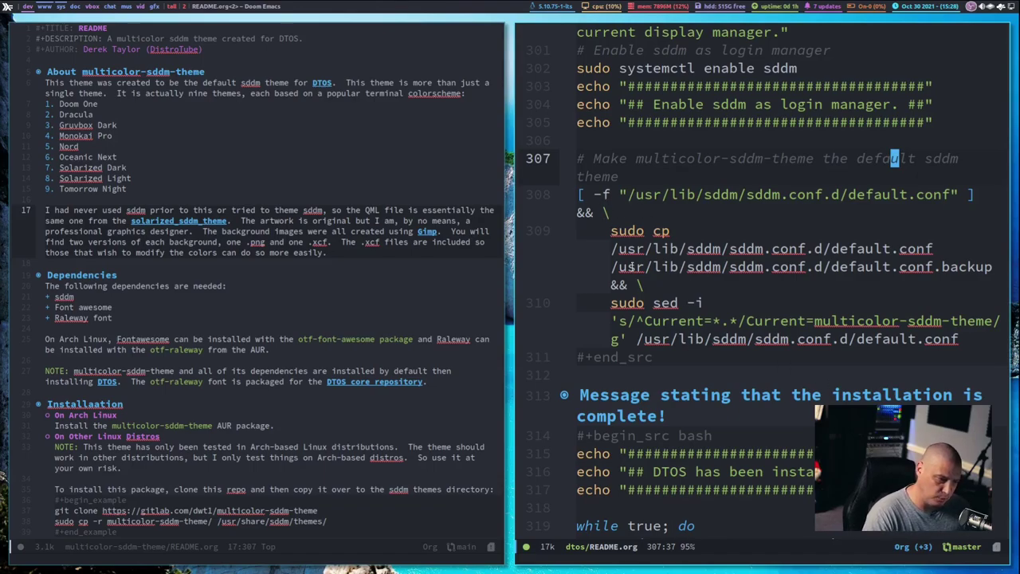
click(573, 195)
Yank lines 308–310 and paste a copy below the code block.
key(V)
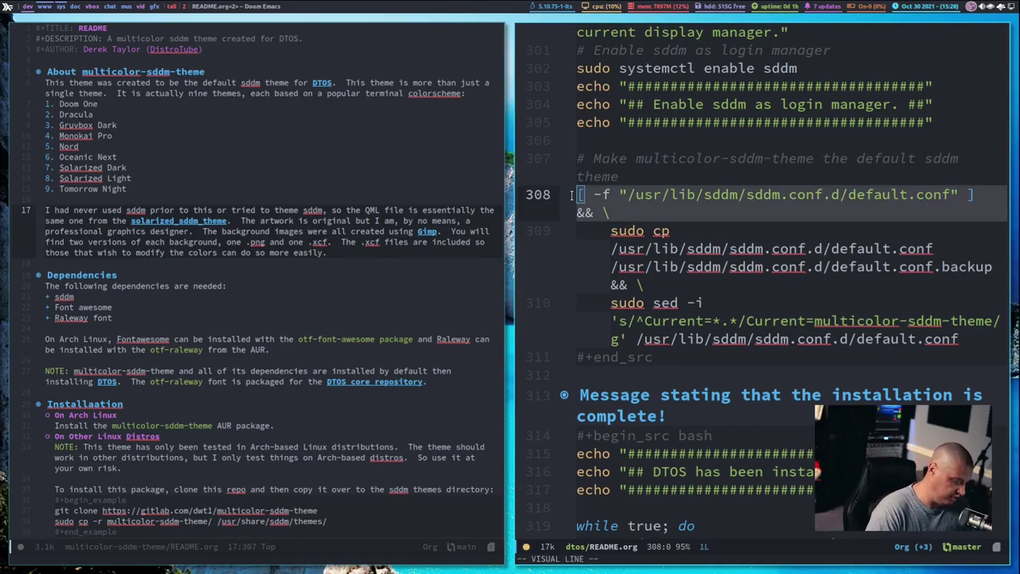
key(j)
key(j)
key(j)
key(k)
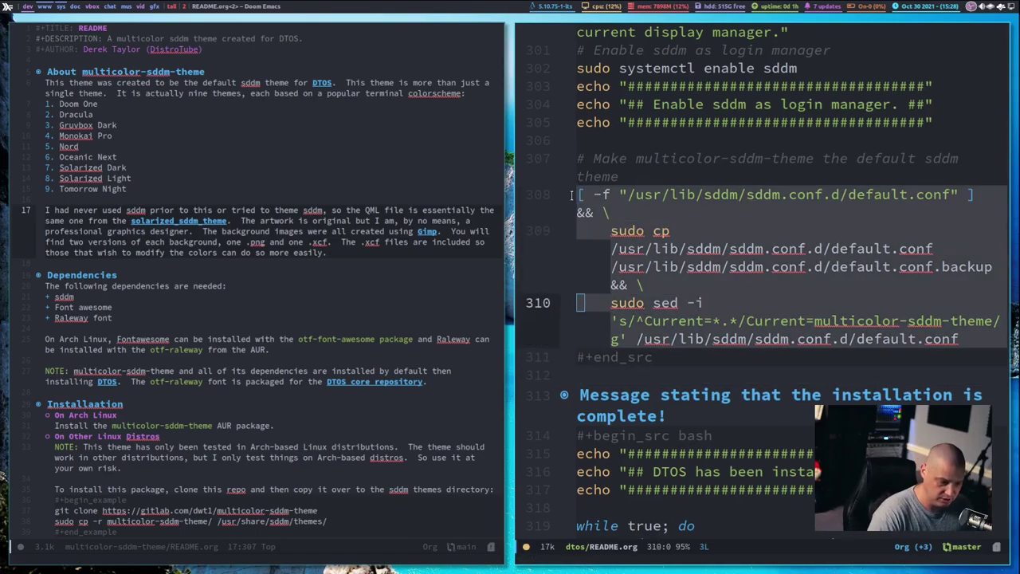
key(y)
click(962, 339)
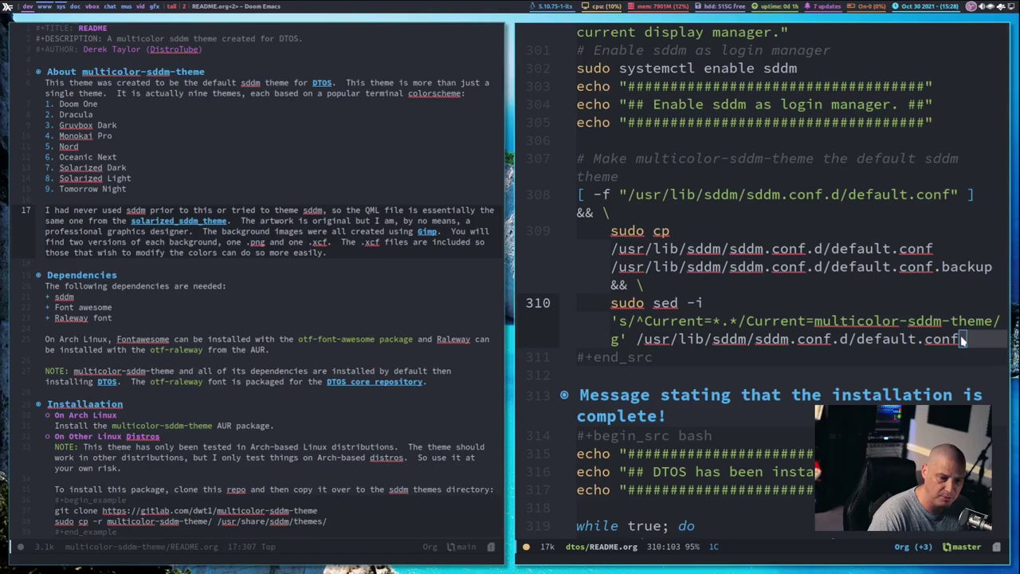
key(Return)
key(Escape)
key(p)
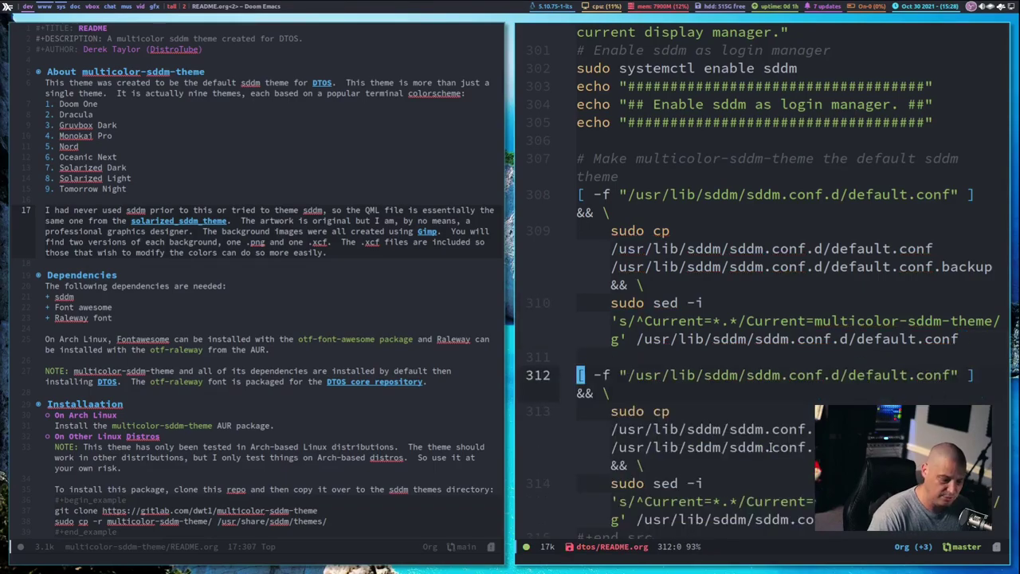
scroll(771, 452, down, 3)
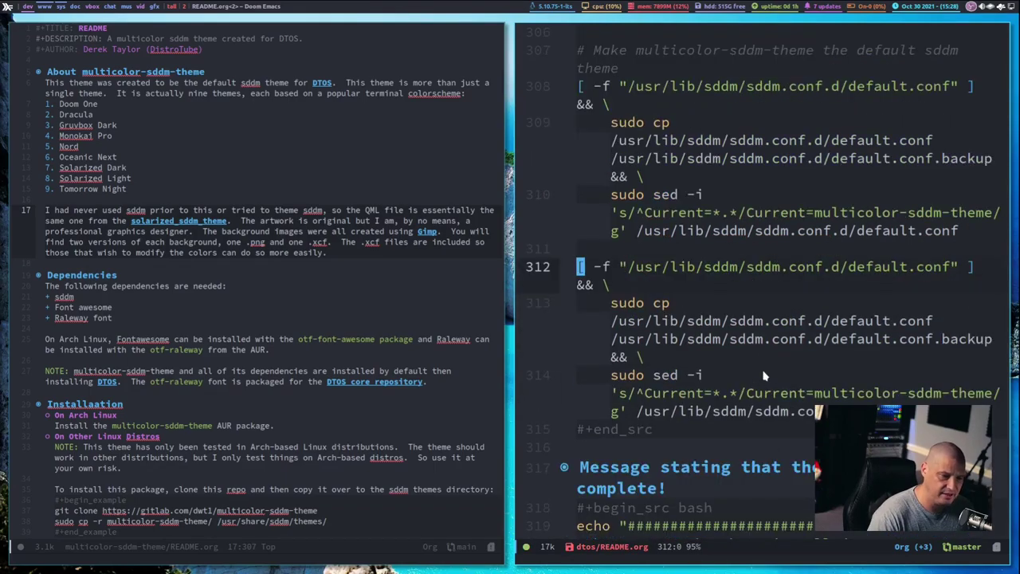
Change the pasted commands' /usr/lib/sddm path to /etc/sddm.
key(l)
key(l)
key(l)
key(l)
key(l)
key(l)
key(l)
key(l)
key(l)
key(l)
key(l)
key(l)
key(l)
key(l)
key(l)
key(l)
key(l)
key(l)
key(l)
key(l)
key(l)
key(l)
key(l)
key(l)
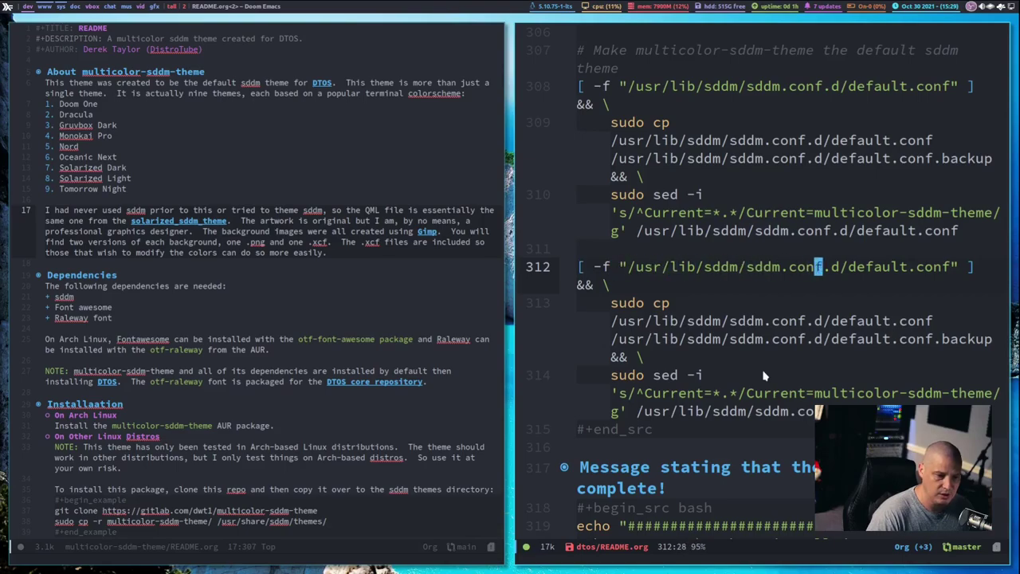
key(i)
key(BackSpace)
key(BackSpace)
key(BackSpace)
key(BackSpace)
key(BackSpace)
key(BackSpace)
key(BackSpace)
key(BackSpace)
key(BackSpace)
key(BackSpace)
key(BackSpace)
key(BackSpace)
key(BackSpace)
key(BackSpace)
key(BackSpace)
key(BackSpace)
key(BackSpace)
key(BackSpace)
key(BackSpace)
key(BackSpace)
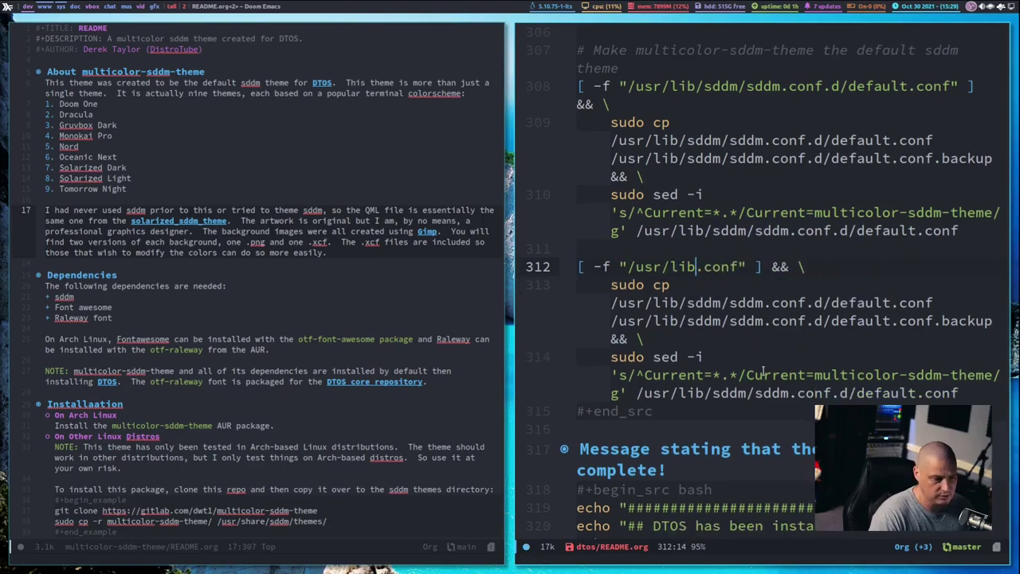
text(etc)
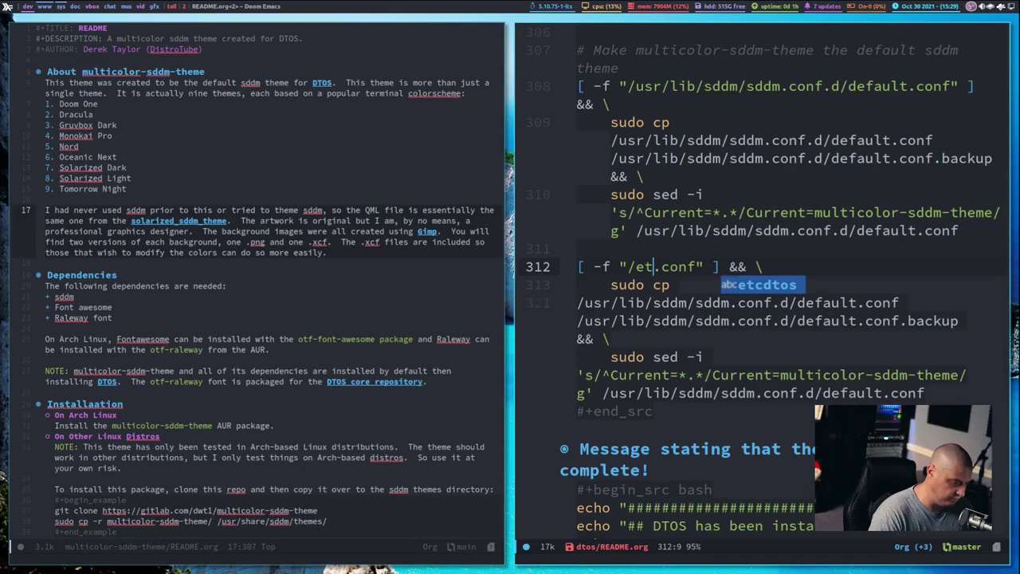
text(/sddm)
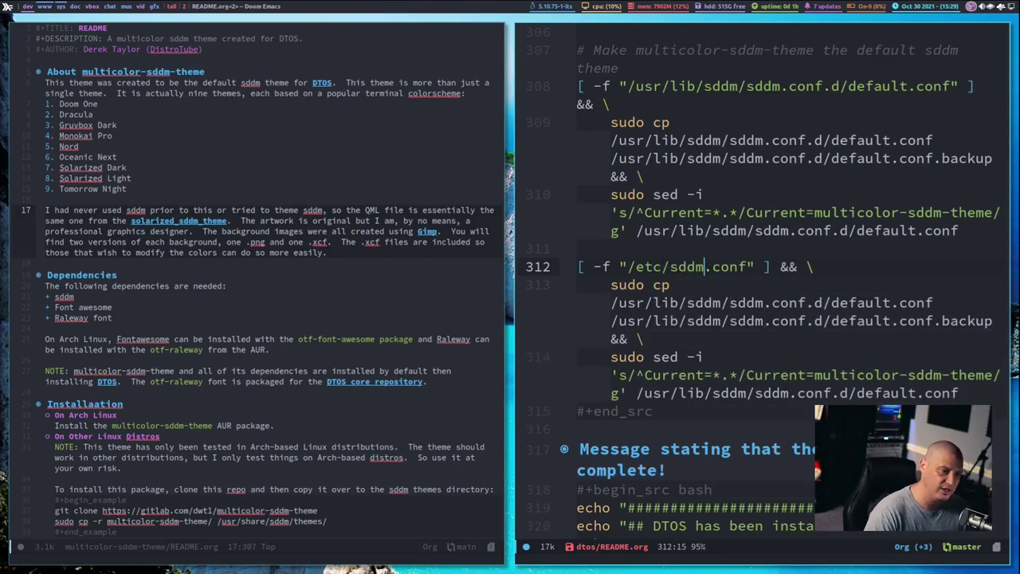
key(Down)
key(Down)
key(Right)
key(Right)
key(Right)
key(Right)
key(Right)
key(Right)
key(Right)
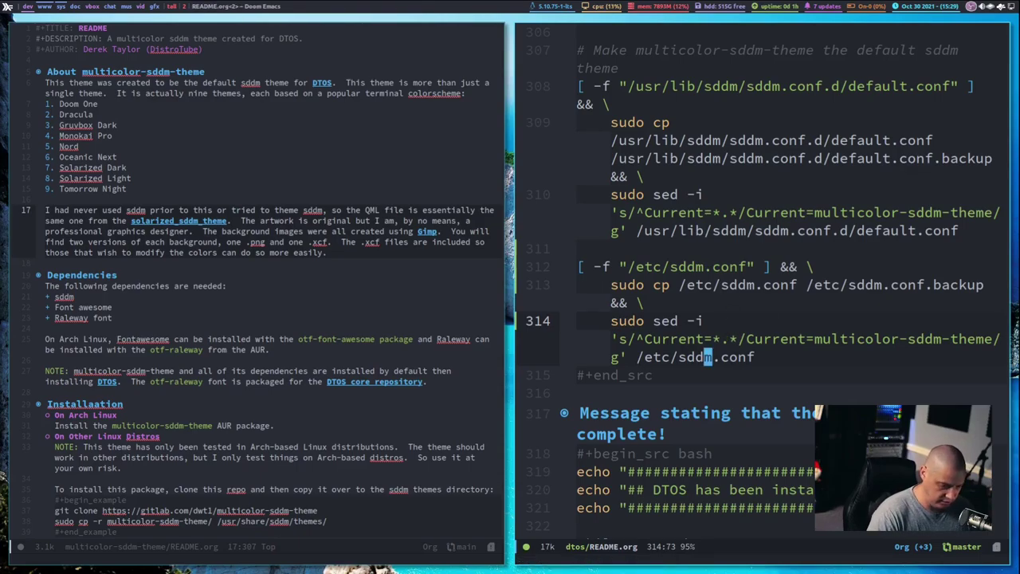
Tangle the README's 20 code blocks with org-babel-tangle.
key(ctrl+c)
key(ctrl+v)
key(t)
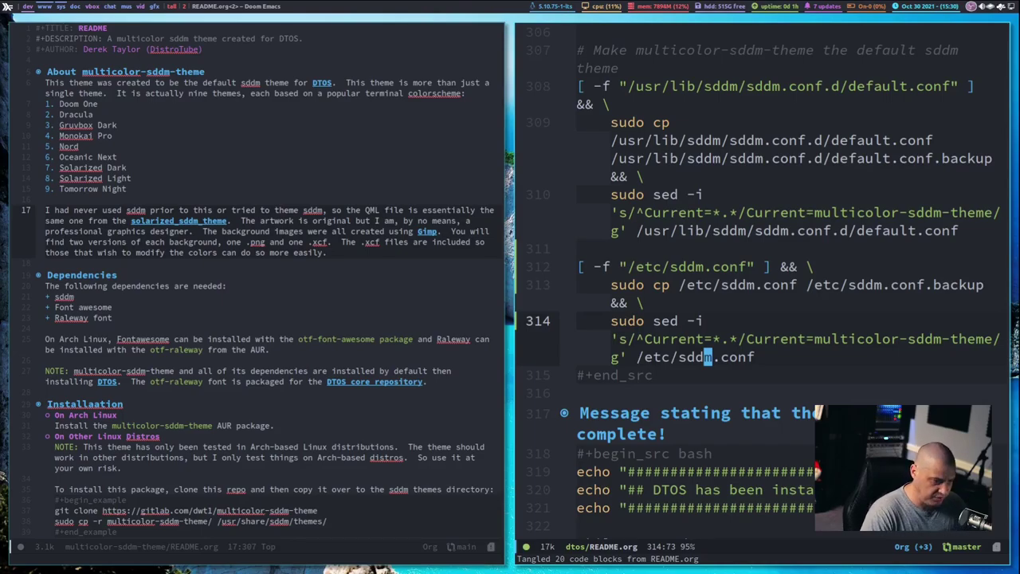
key(super+Return)
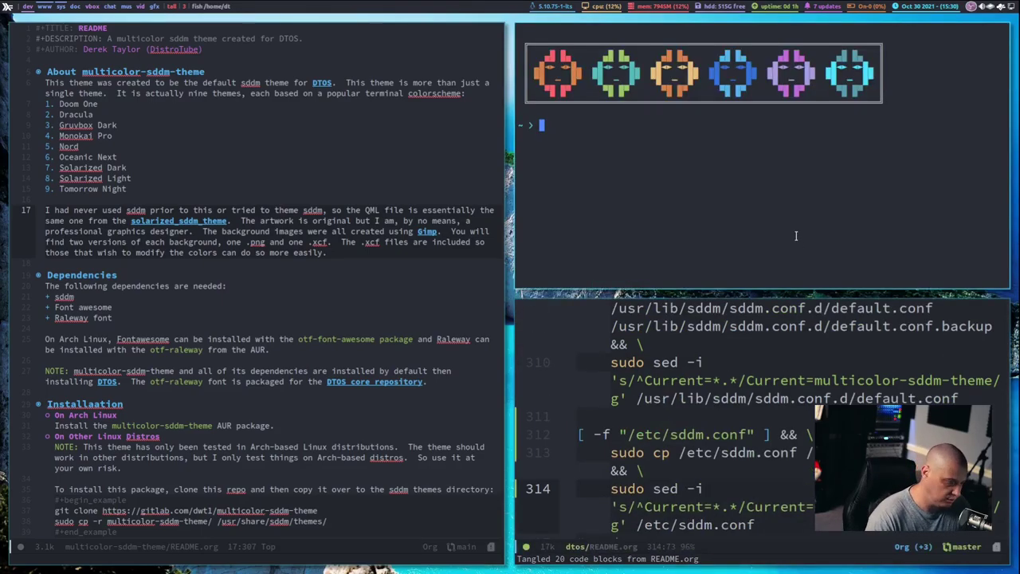
Change into gitlab-repos/dtos and stage the modified files with git add -u.
text(cd git)
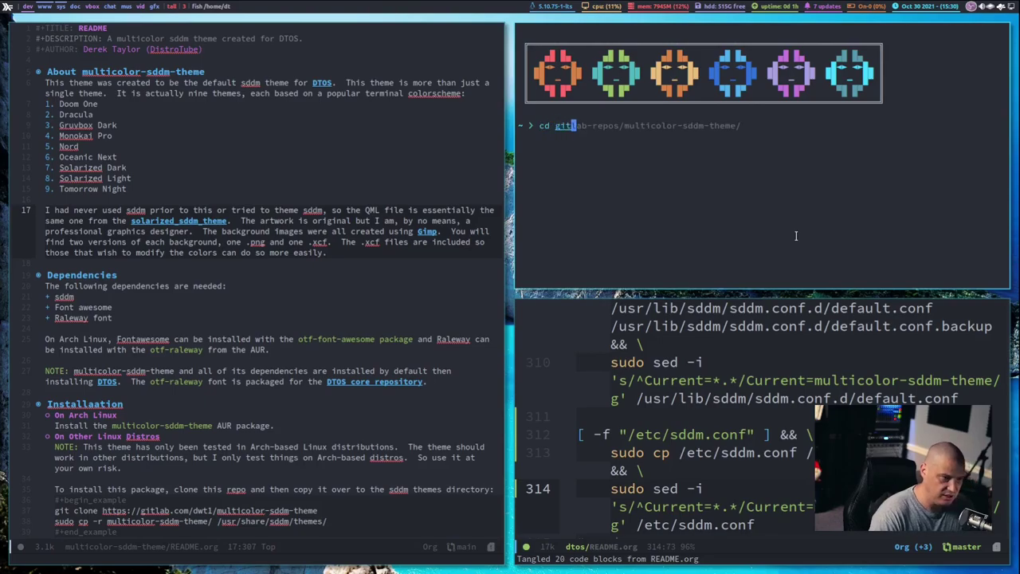
key(alt+Right)
text(dtos)
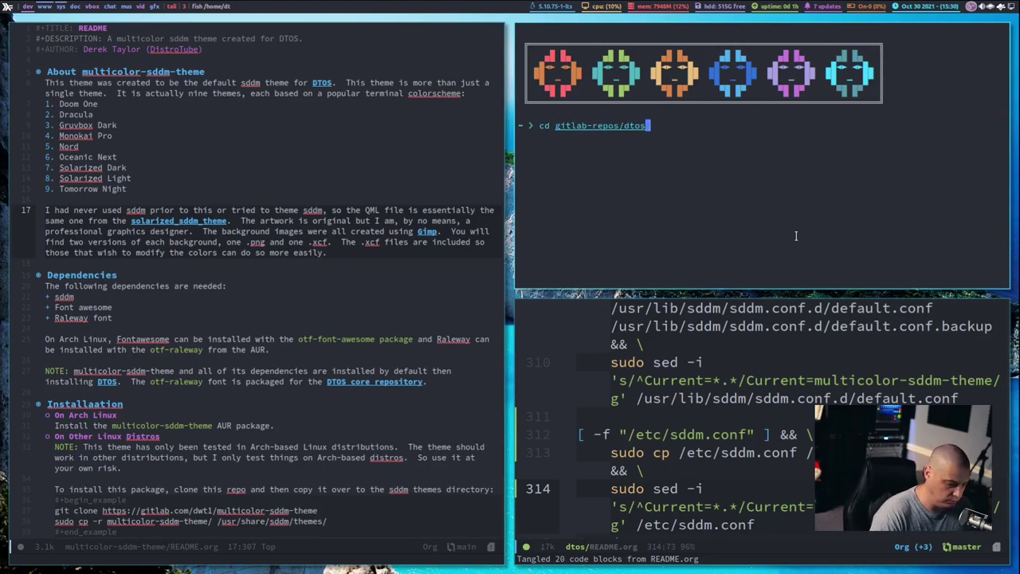
key(Tab)
key(Return)
text(git add )
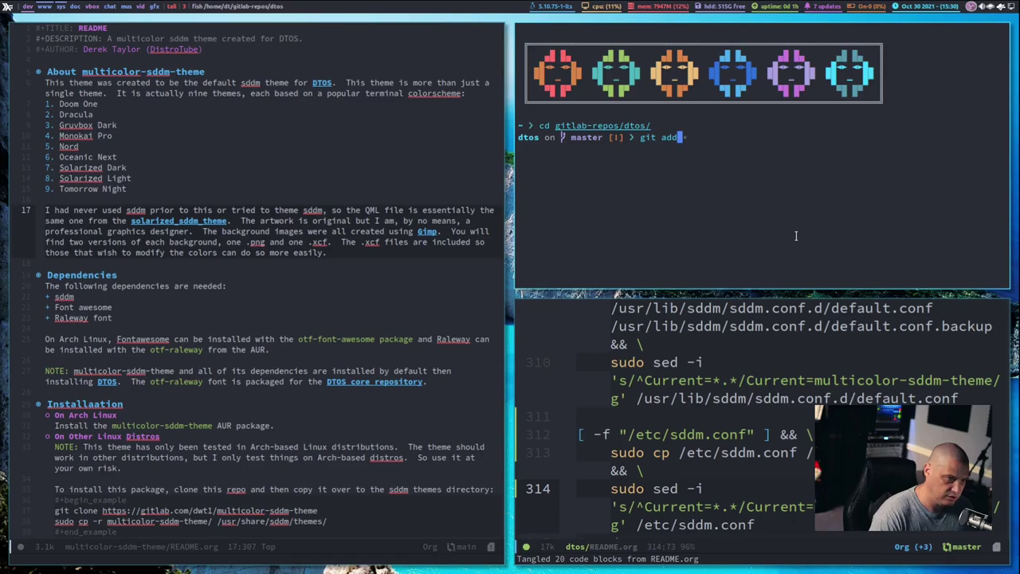
text(-u)
key(Return)
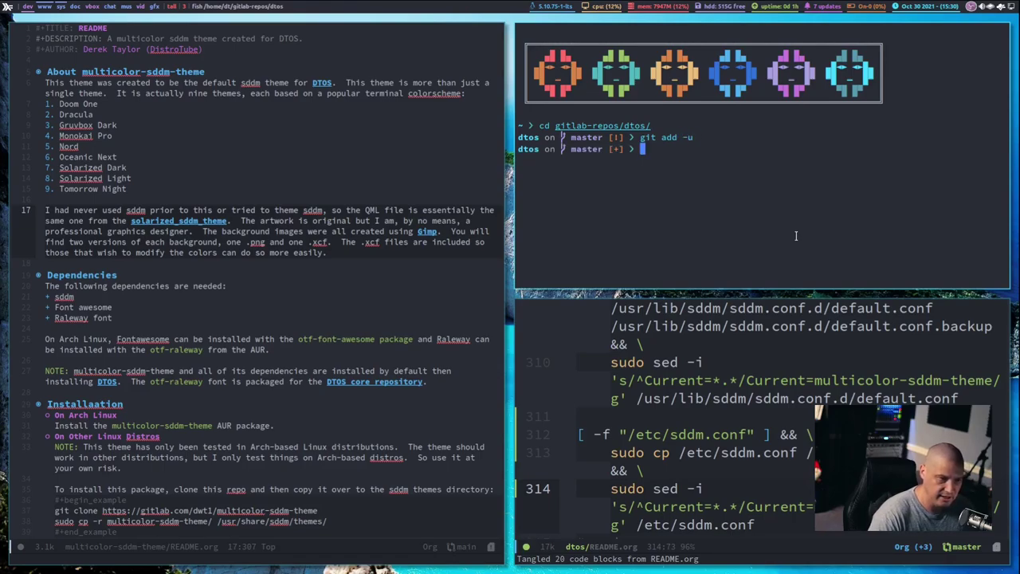
Commit with message "Editing /etc/sddm.conf." and push to master.
text(git comm)
key(Right)
key(Left)
key(Left)
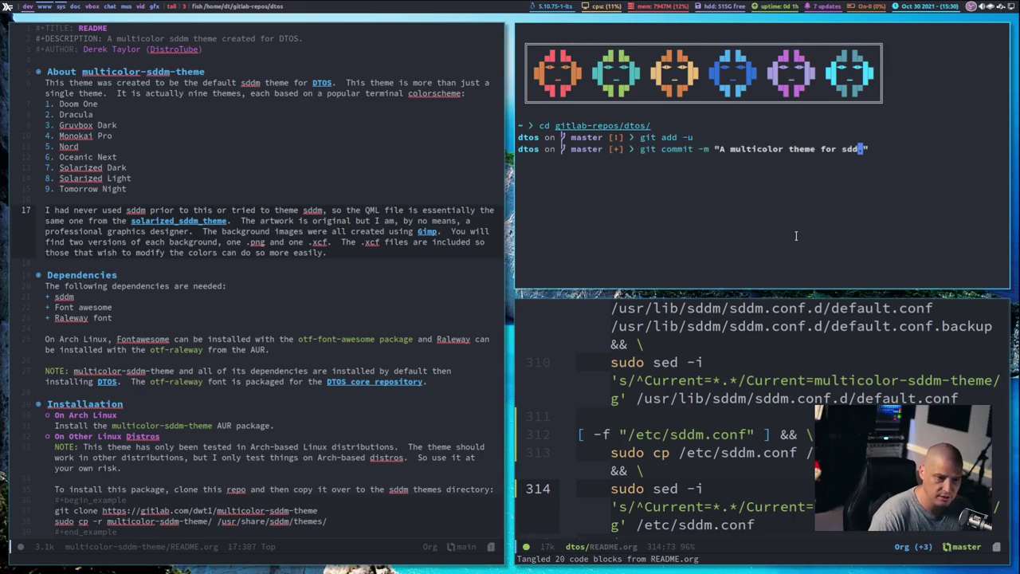
key(BackSpace)
key(BackSpace)
key(BackSpace)
key(BackSpace)
key(BackSpace)
key(BackSpace)
key(BackSpace)
key(BackSpace)
key(BackSpace)
key(BackSpace)
key(BackSpace)
key(BackSpace)
key(BackSpace)
key(BackSpace)
key(BackSpace)
key(BackSpace)
key(BackSpace)
key(BackSpace)
key(BackSpace)
key(BackSpace)
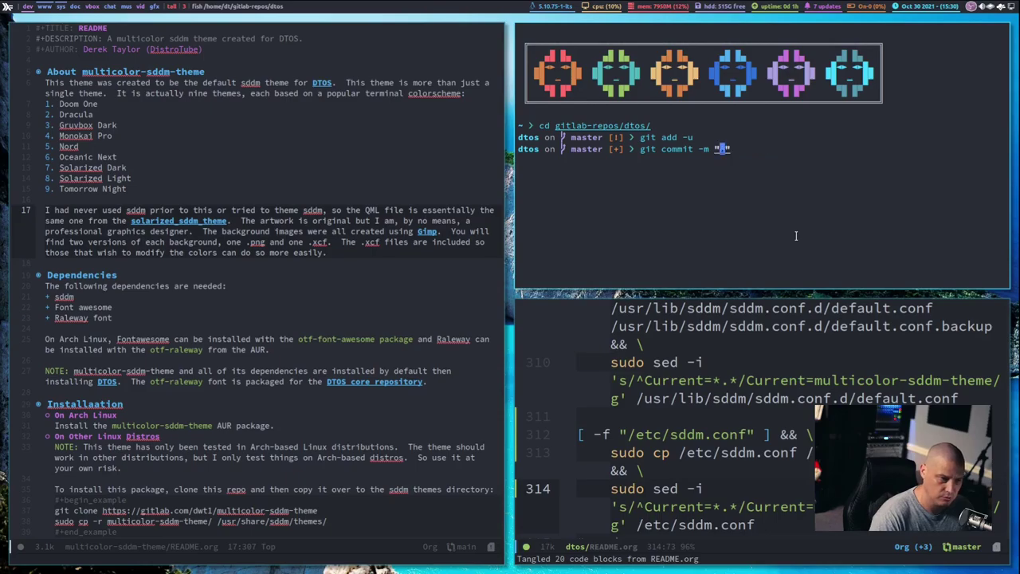
key(BackSpace)
text(Editing /et)
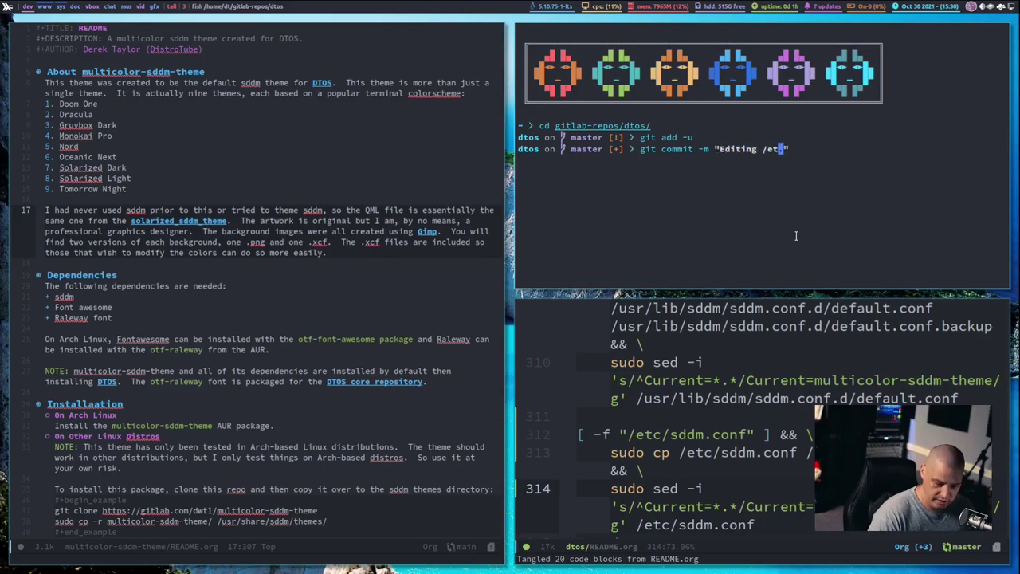
text(c/sddm)
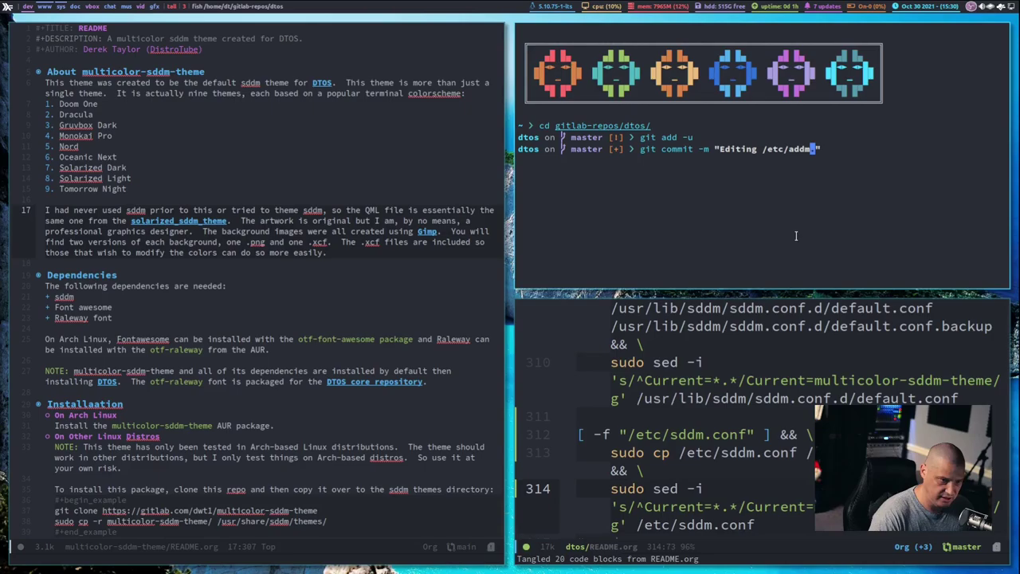
key(BackSpace)
key(BackSpace)
key(BackSpace)
key(BackSpace)
text(sddm.con)
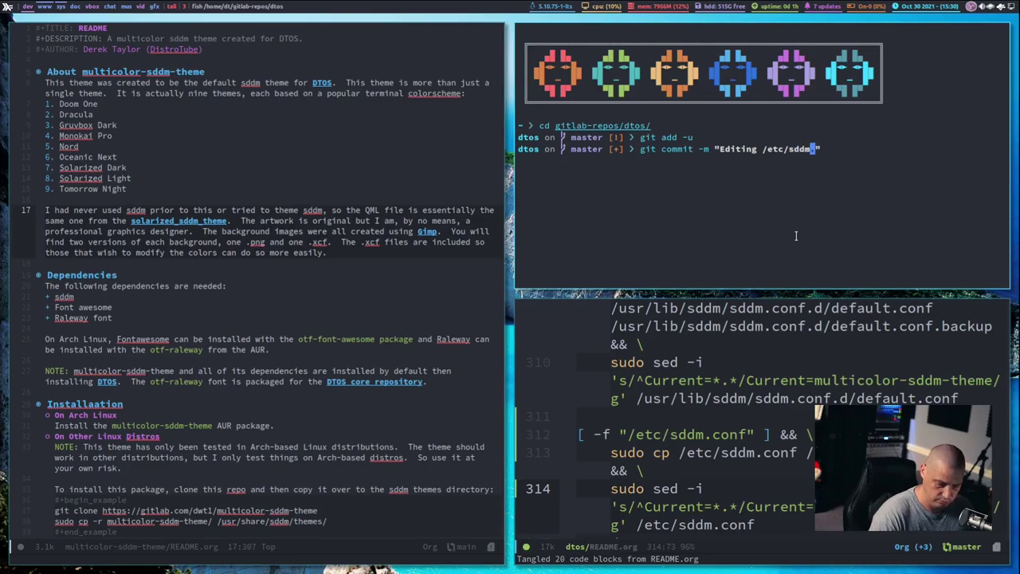
text(f)
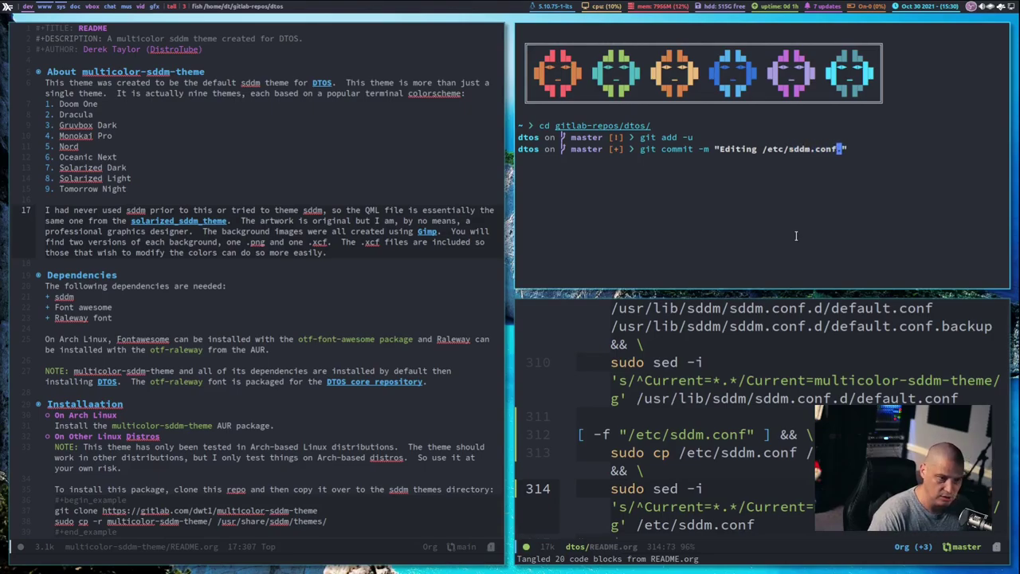
text(.)
key(Return)
text(git push)
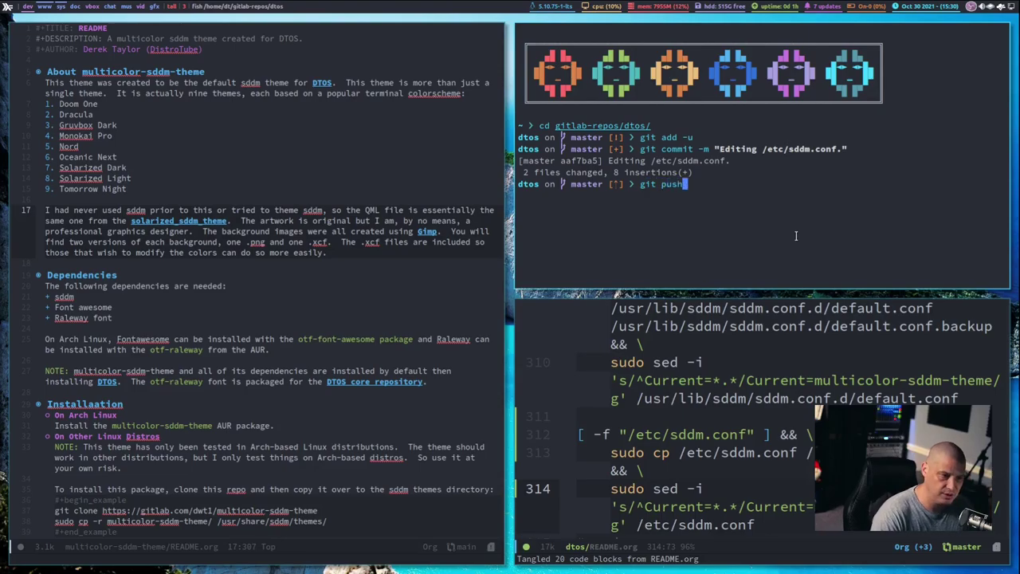
key(Return)
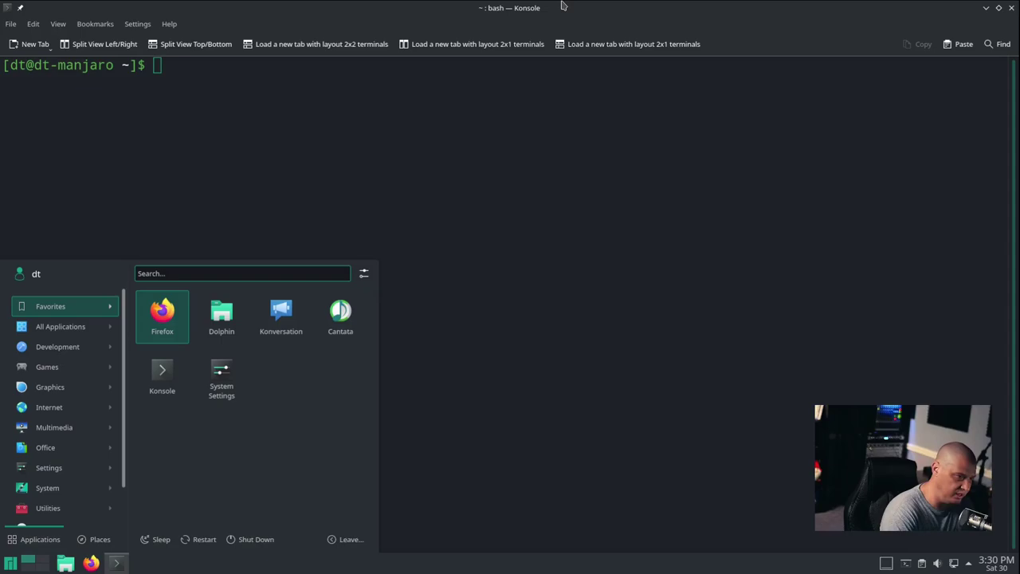
click(537, 254)
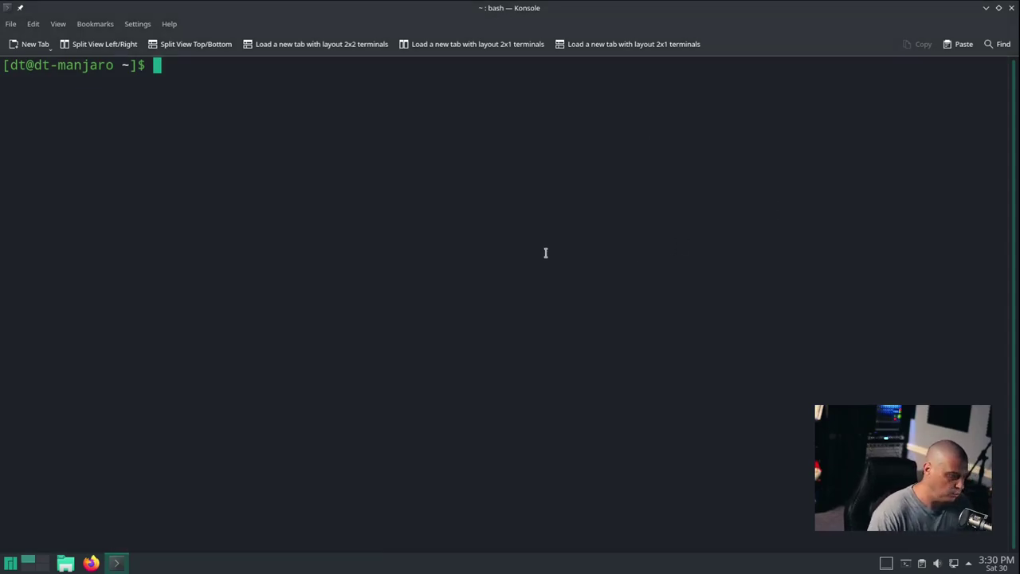
text(git )
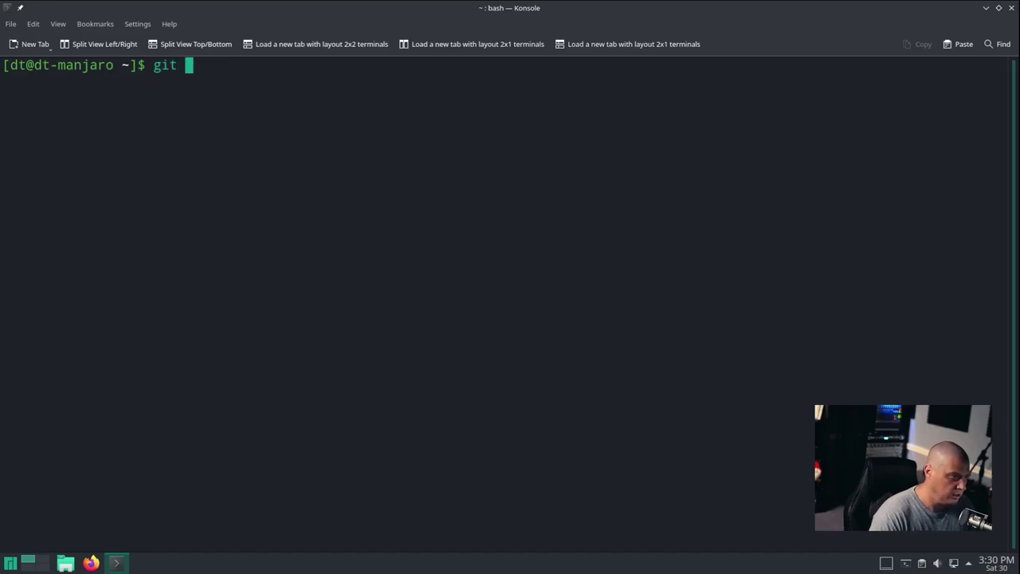
text(clone https)
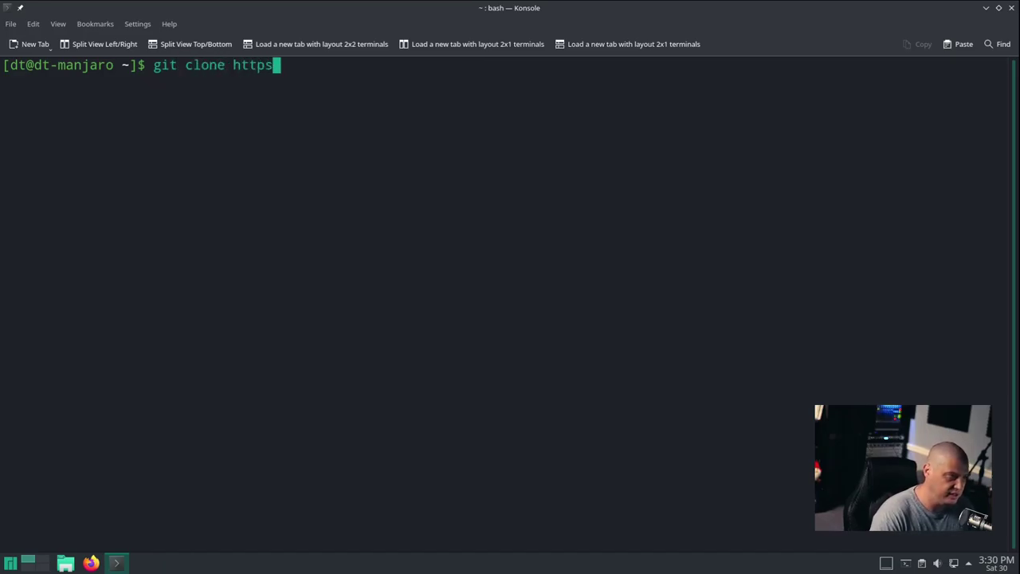
text(://git)
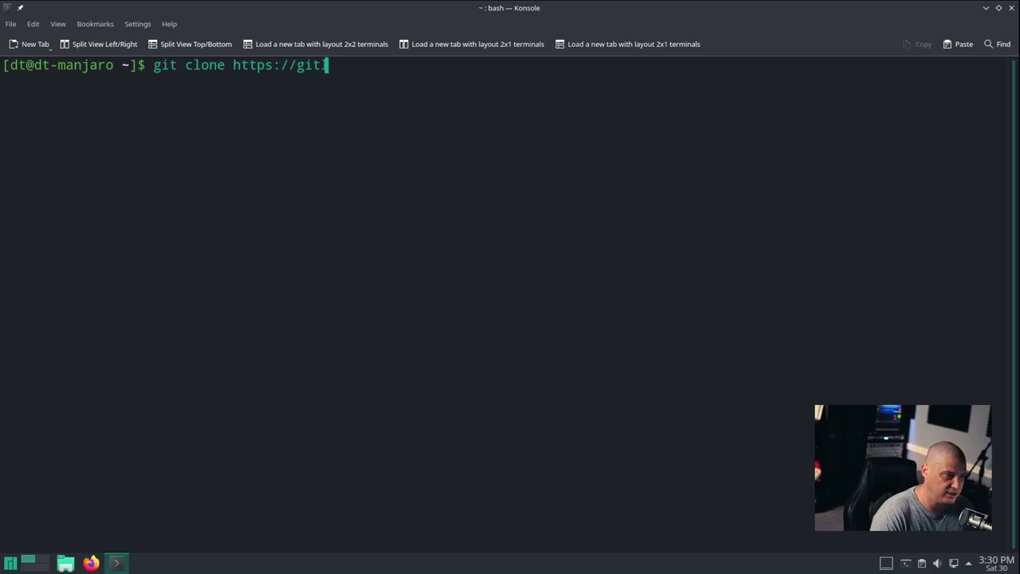
text(lab.com/dwt)
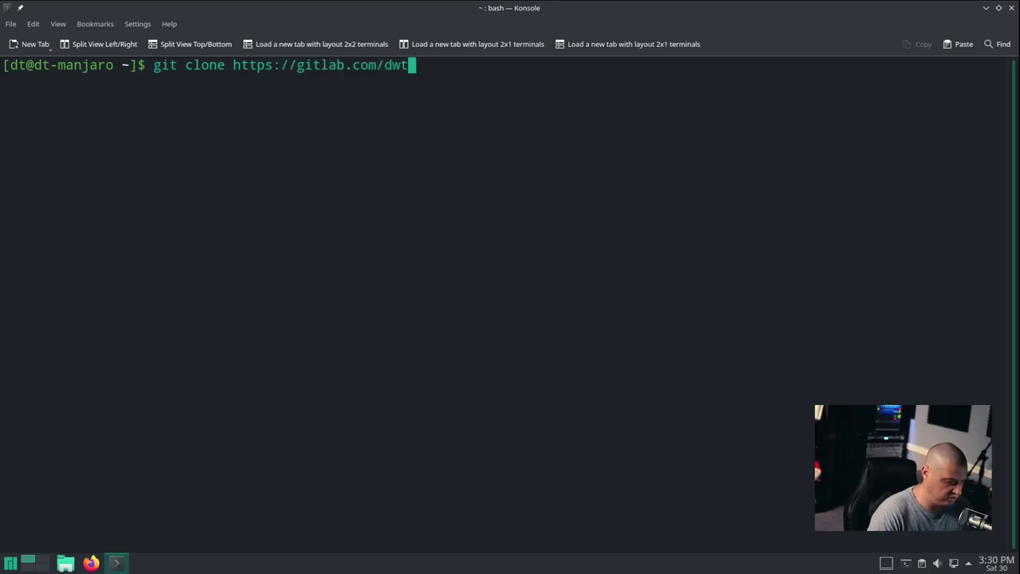
text(1/dtos)
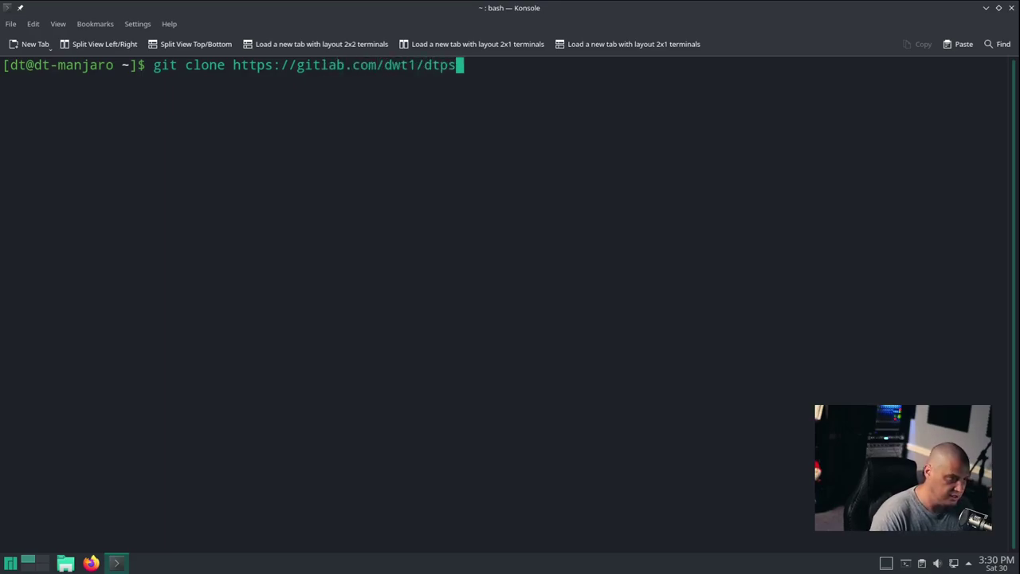
key(Return)
Change into the dtos folder, list its files and run the ./dtos installer.
text(c)
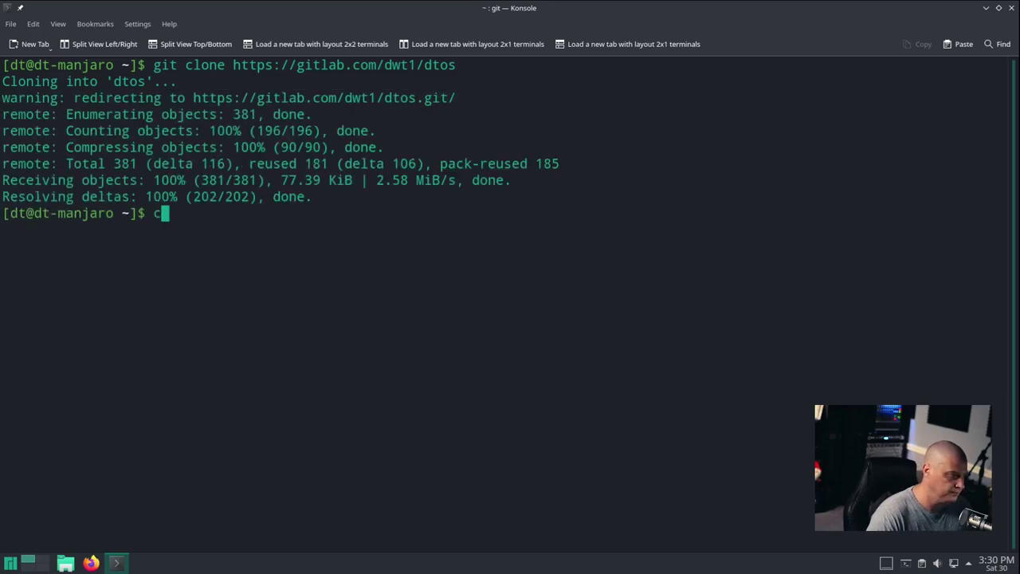
text(d dtos)
key(Tab)
key(Return)
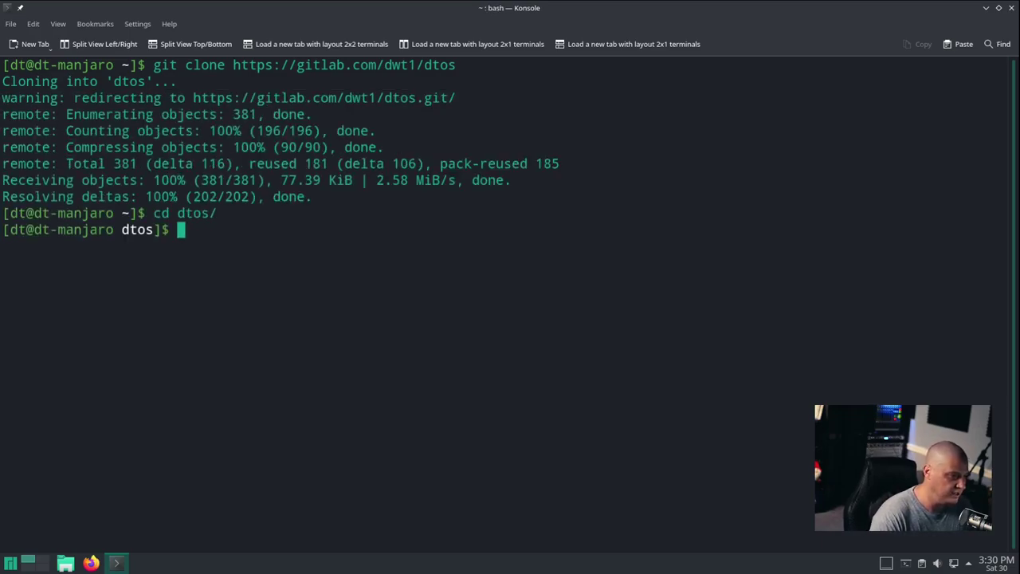
text(ls)
key(Return)
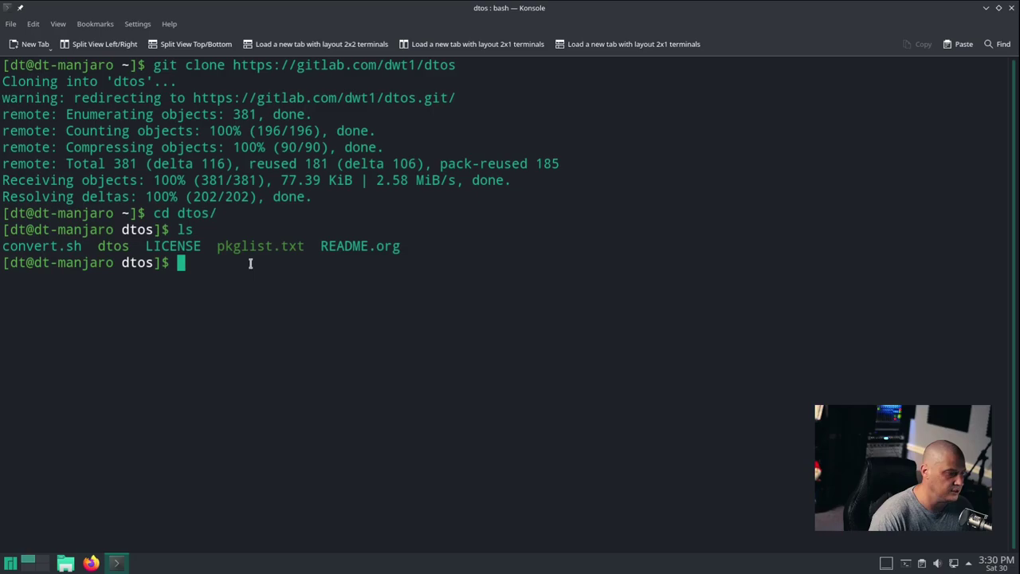
double_click(112, 247)
click(287, 295)
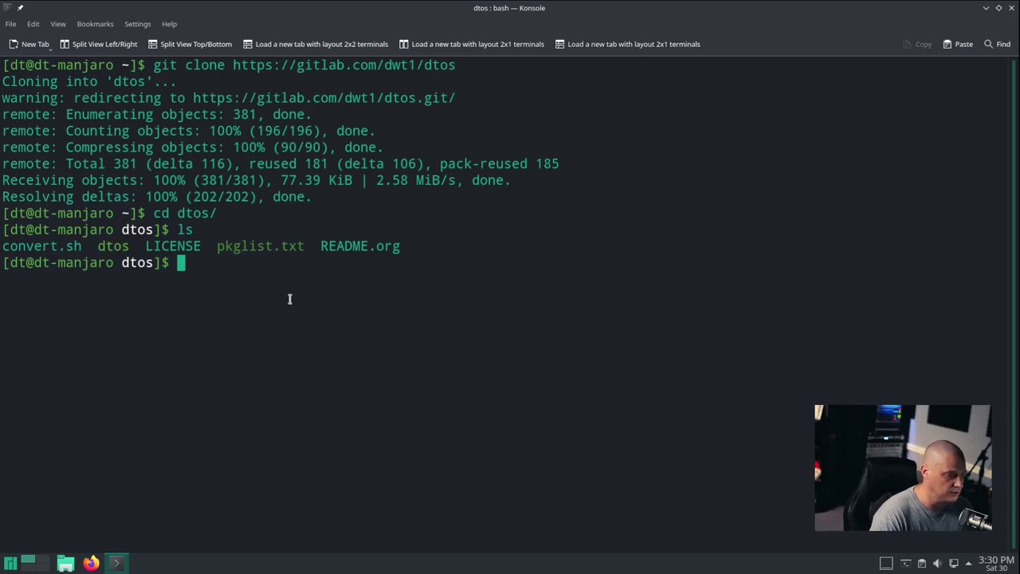
text(./dtos)
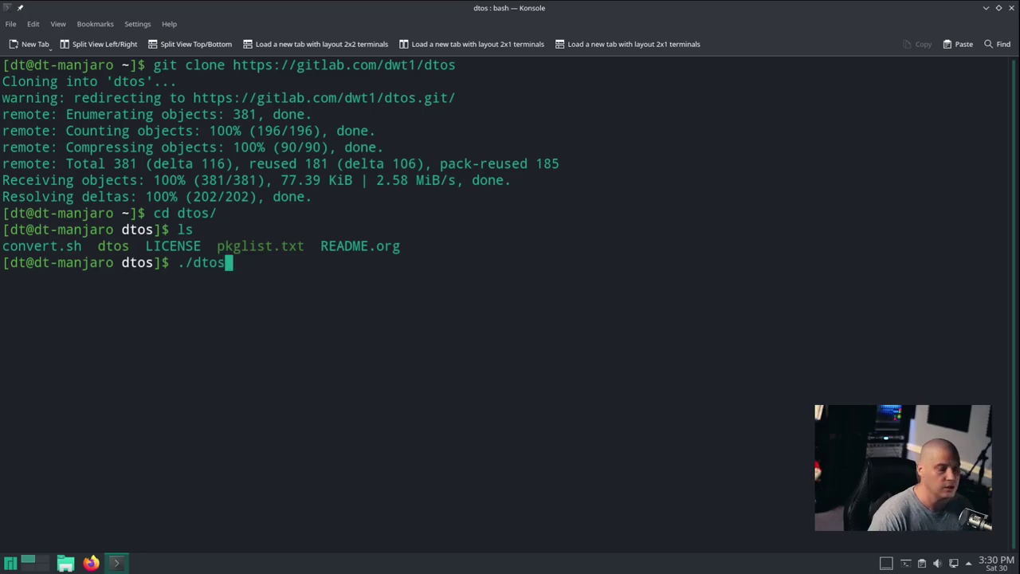
key(Return)
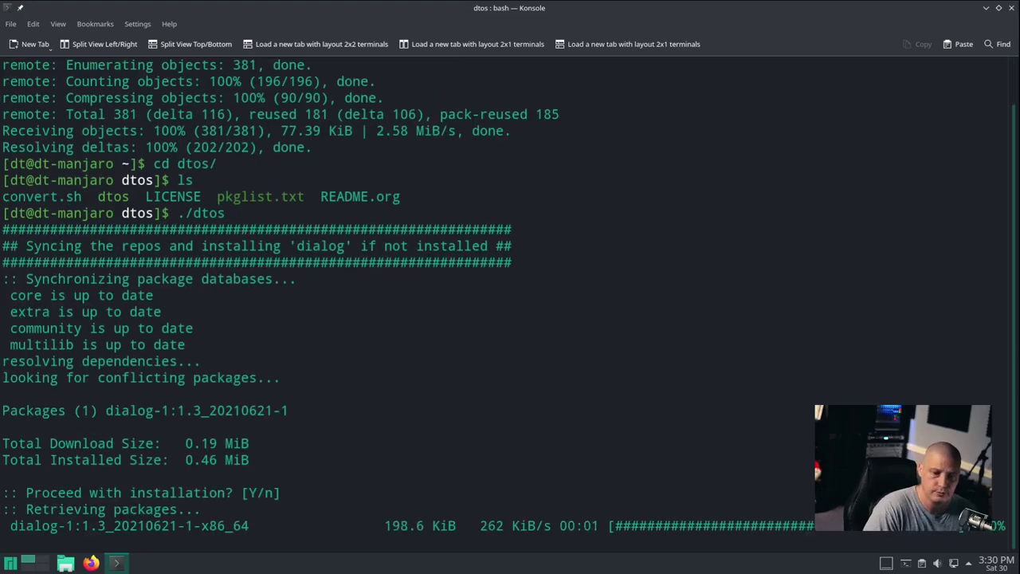
Accept the installer notices and answer y to generating envvar and installing all-the-icons fonts.
key(Return)
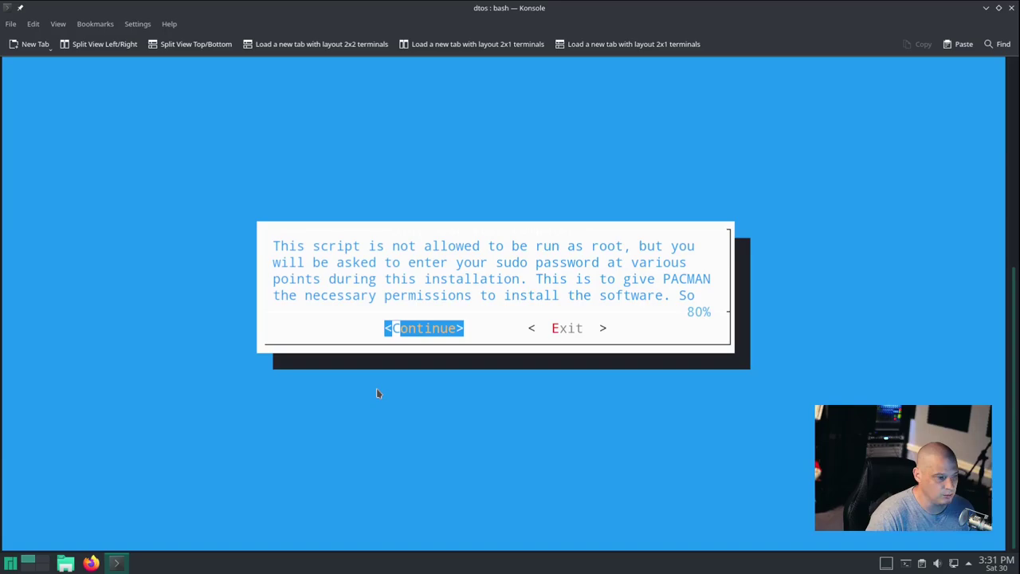
key(Return)
key(Return)
key(Return)
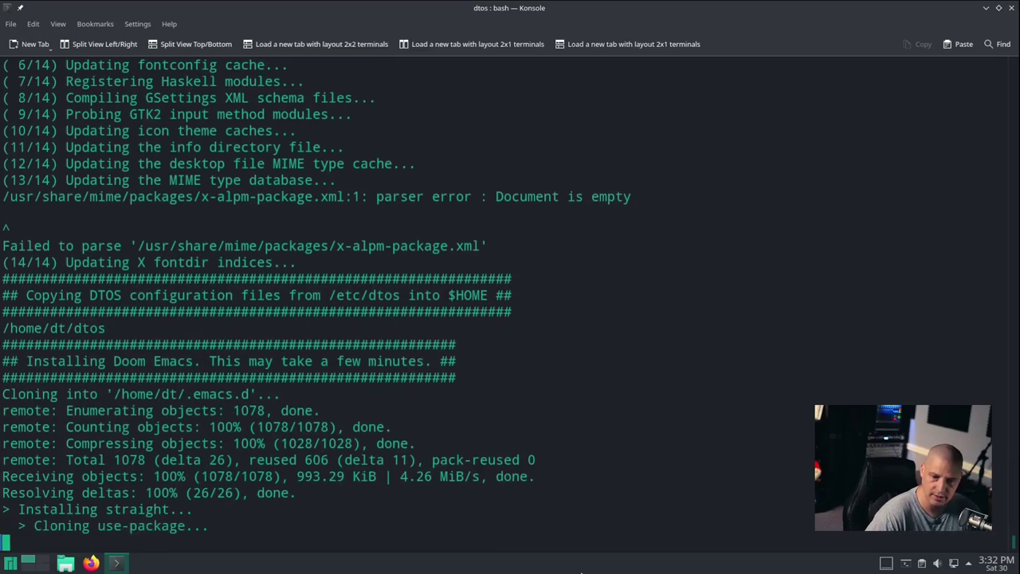
text(y or n) y)
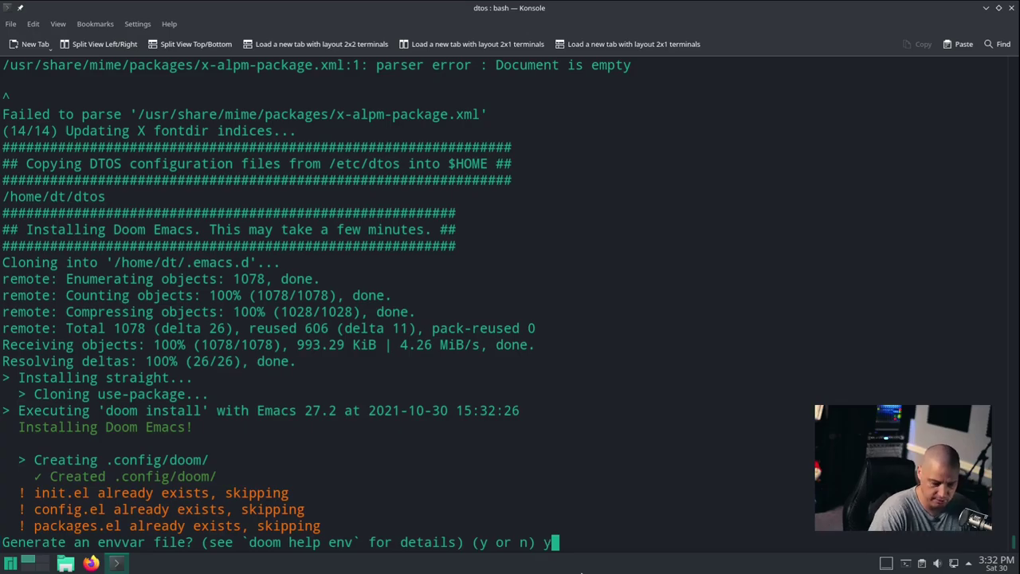
key(Return)
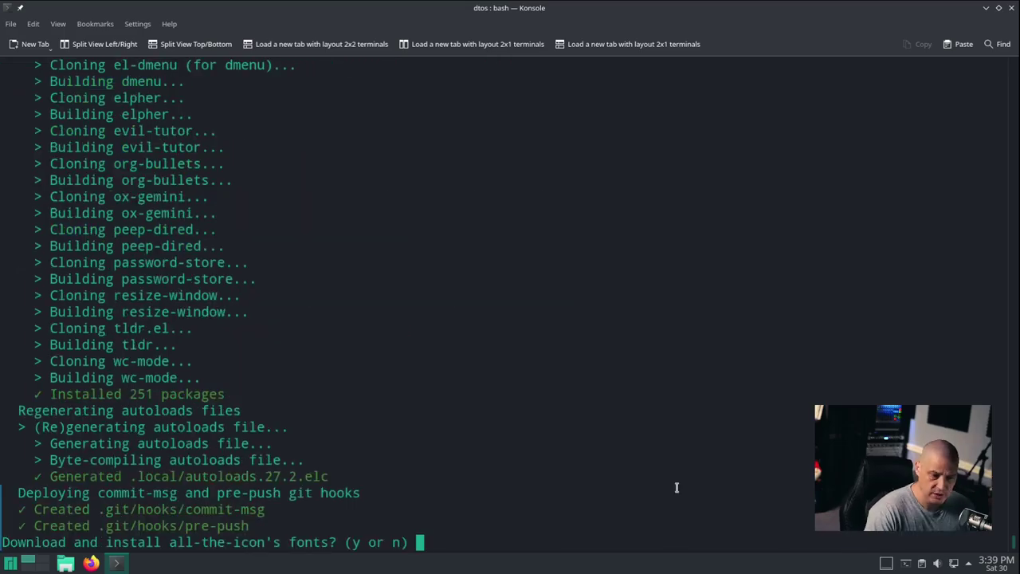
text(y)
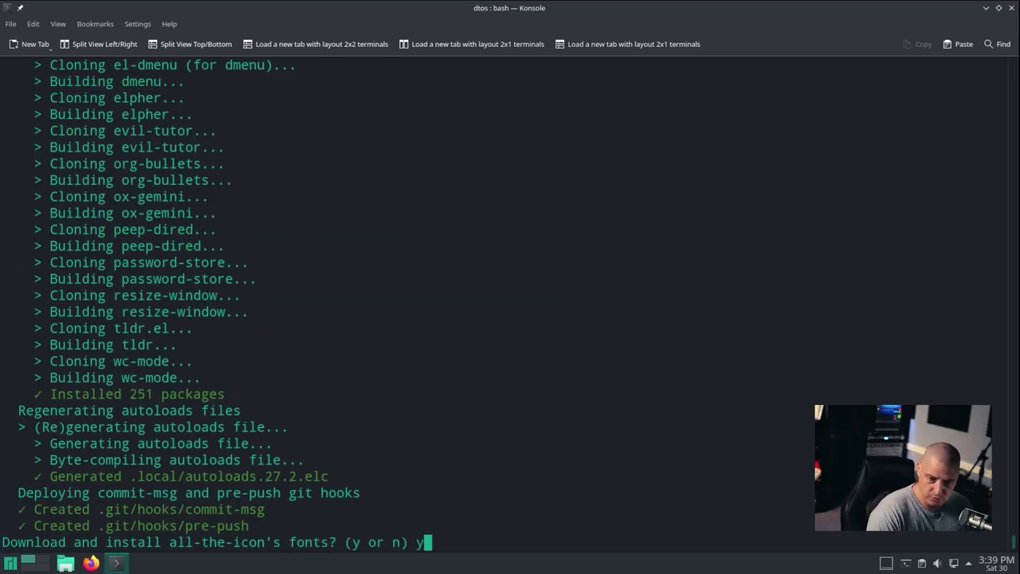
key(Return)
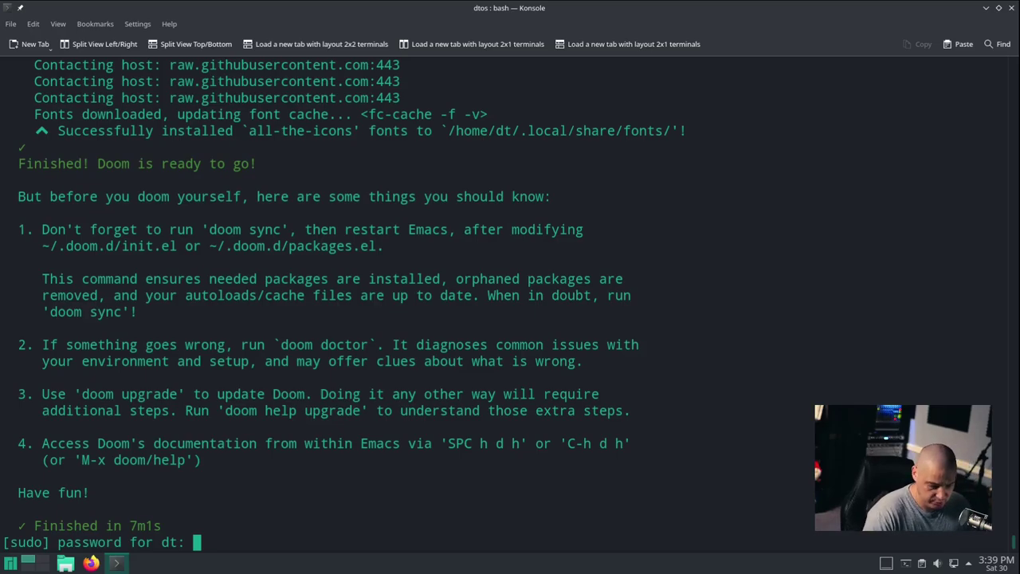
Enter the sudo password, choose 1 for fish as default shell, and answer y to reboot.
key(Return)
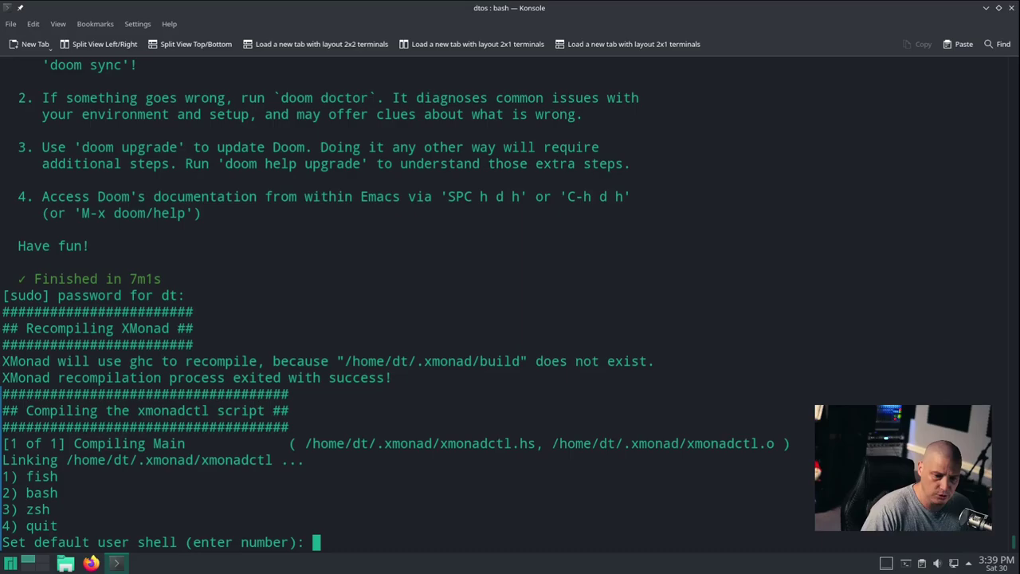
text(1)
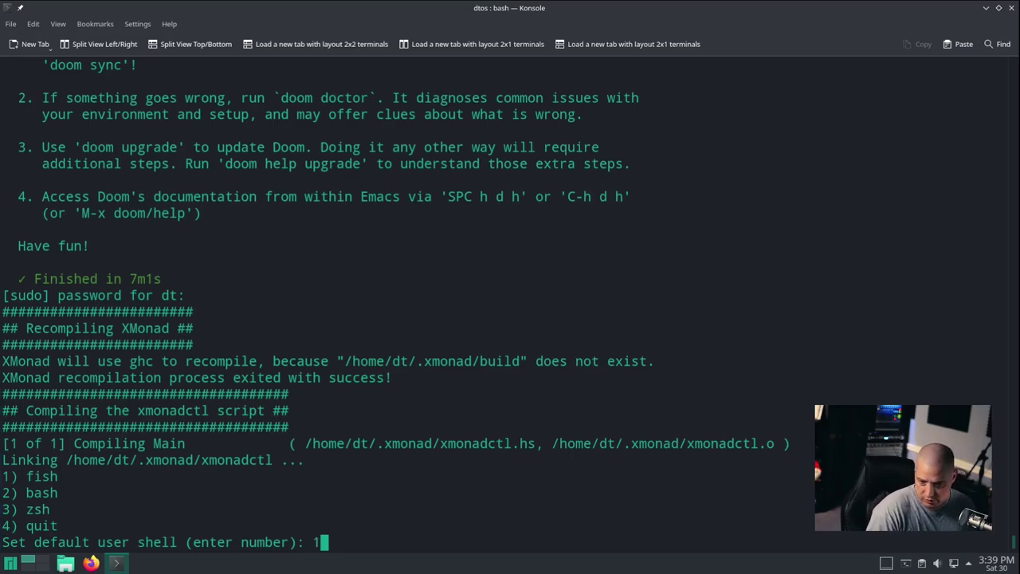
key(Return)
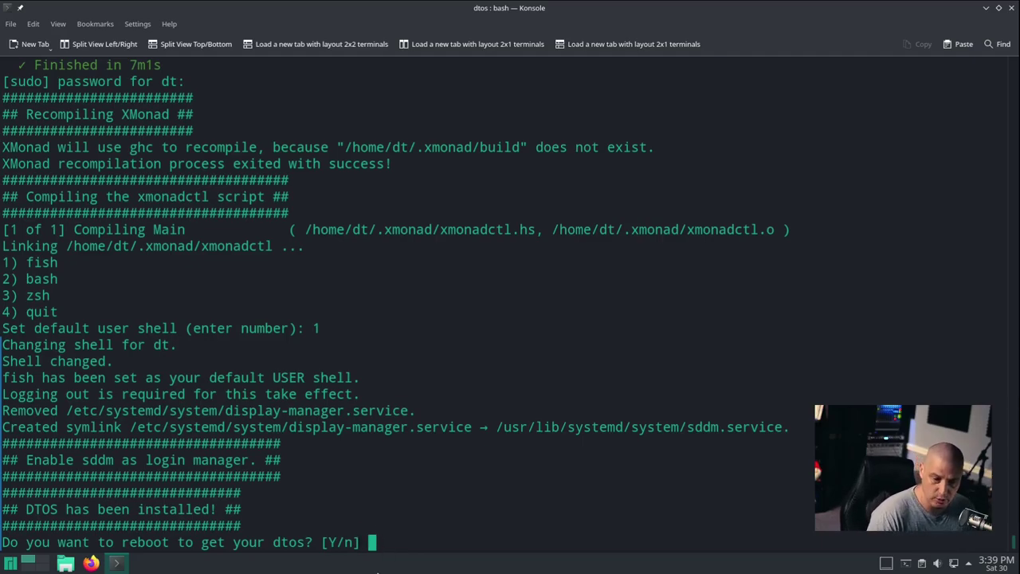
text(y)
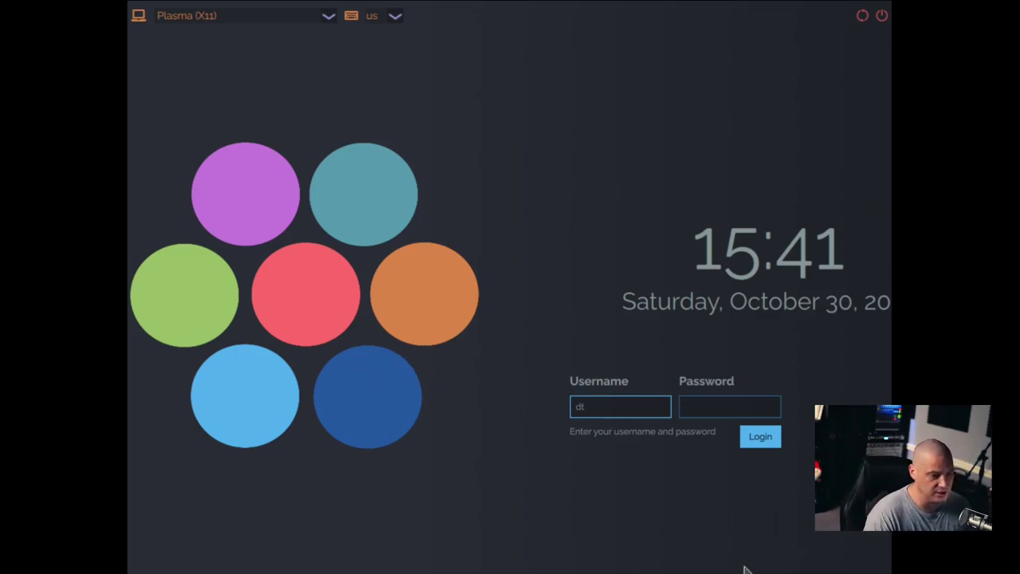
text(••)
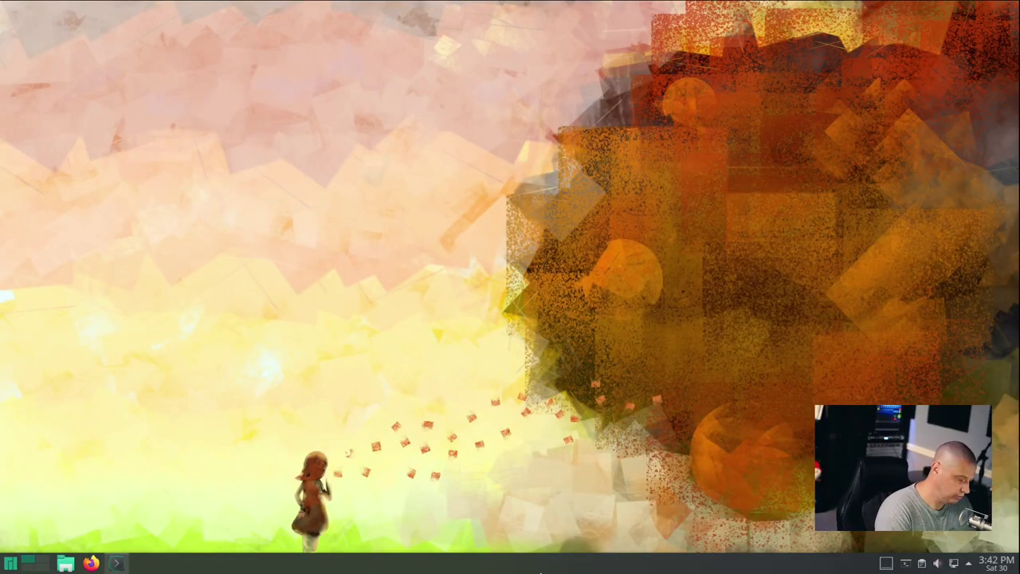
click(116, 563)
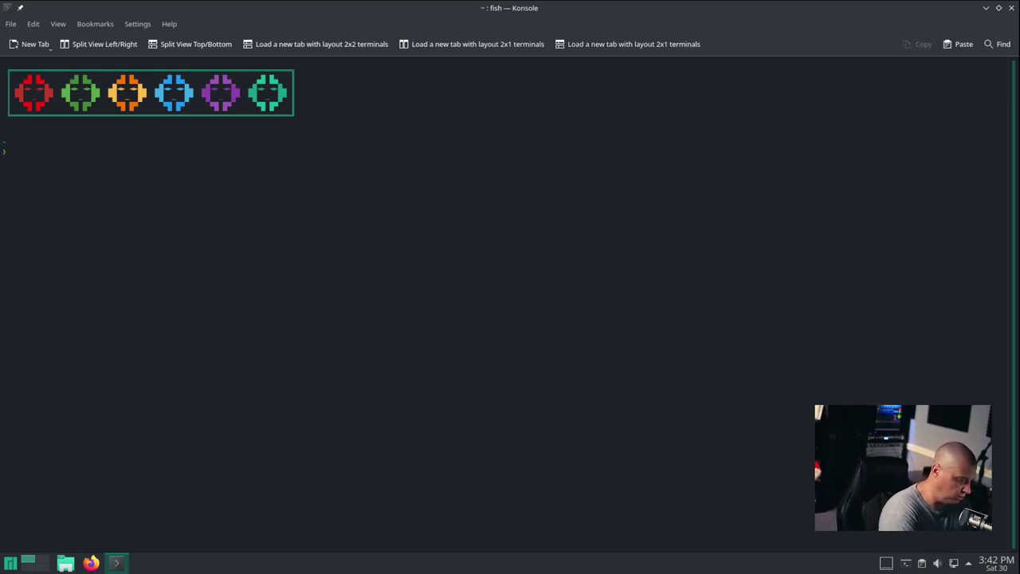
key(ctrl+plus)
key(ctrl+plus)
key(ctrl+plus)
key(ctrl+plus)
key(ctrl+plus)
key(ctrl+plus)
key(ctrl+plus)
key(ctrl+plus)
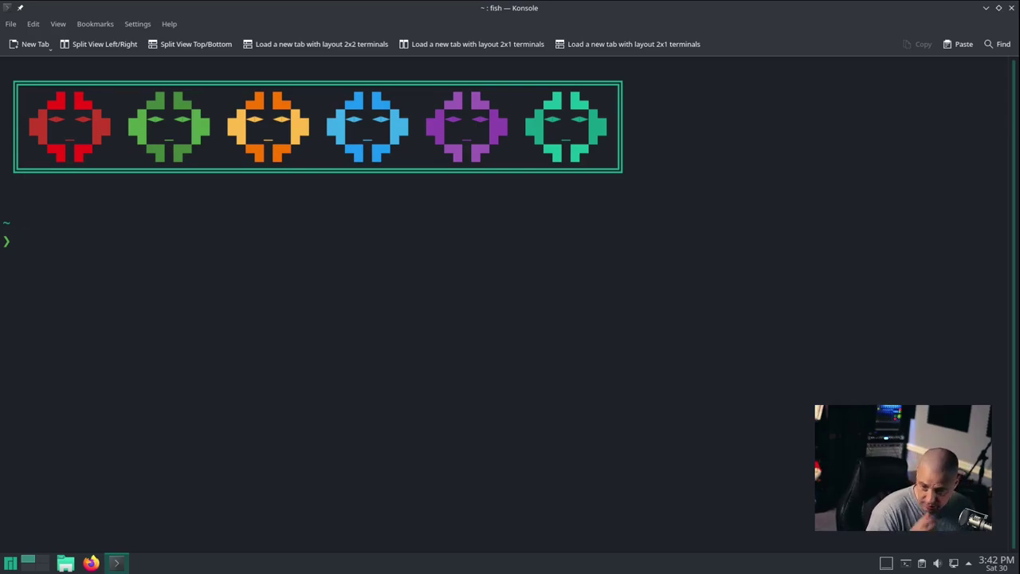
click(1008, 7)
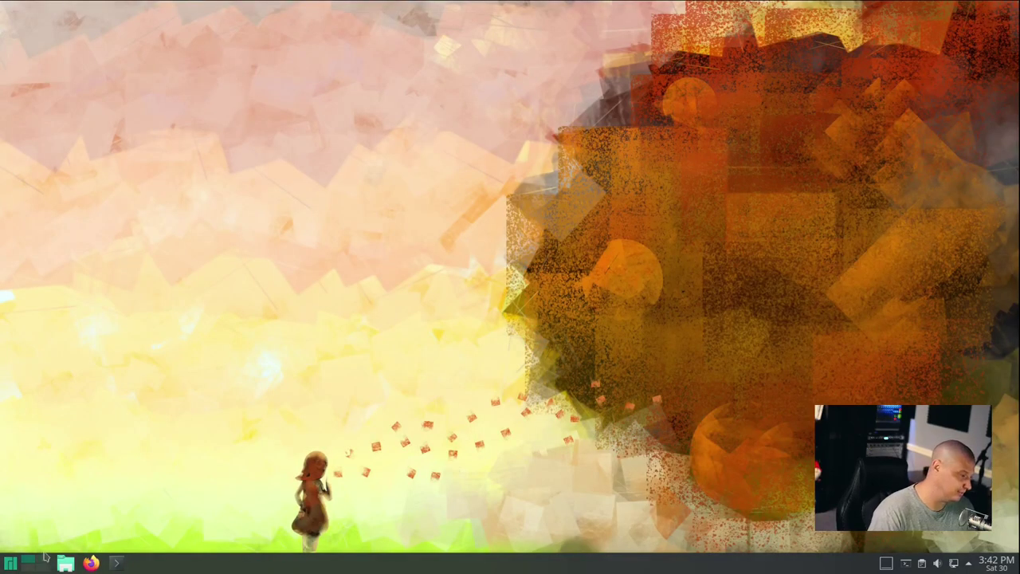
click(11, 563)
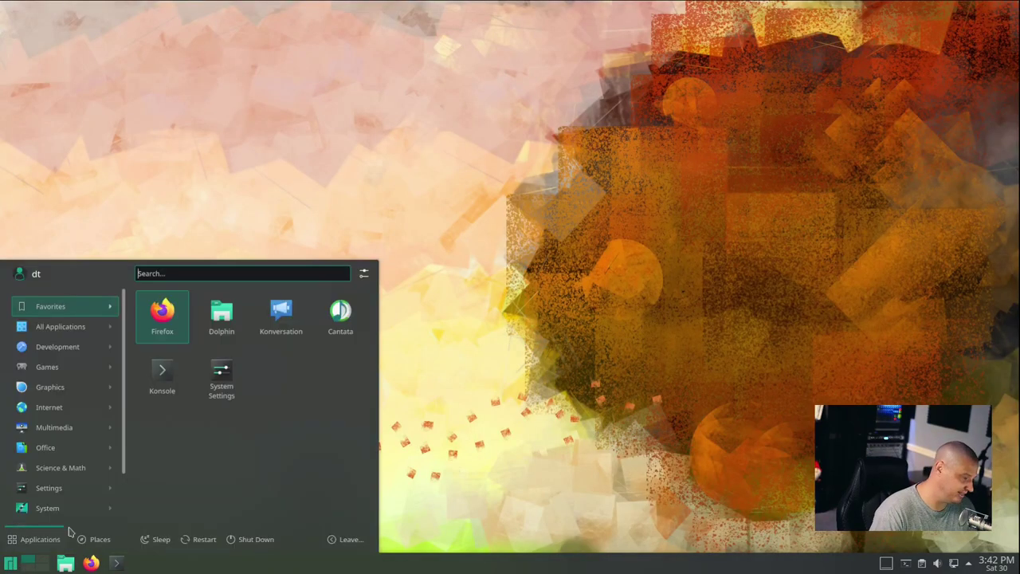
click(346, 542)
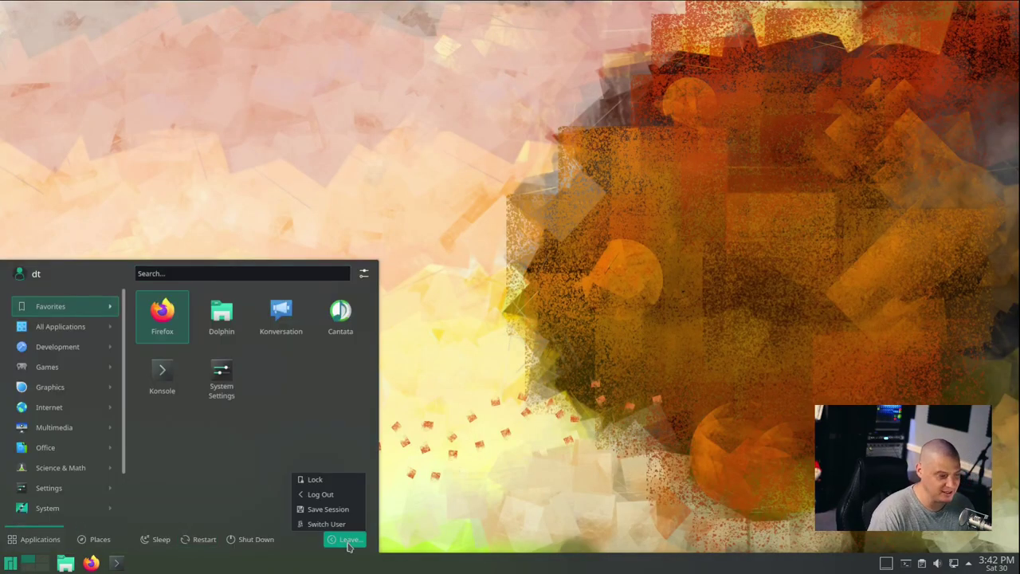
click(333, 496)
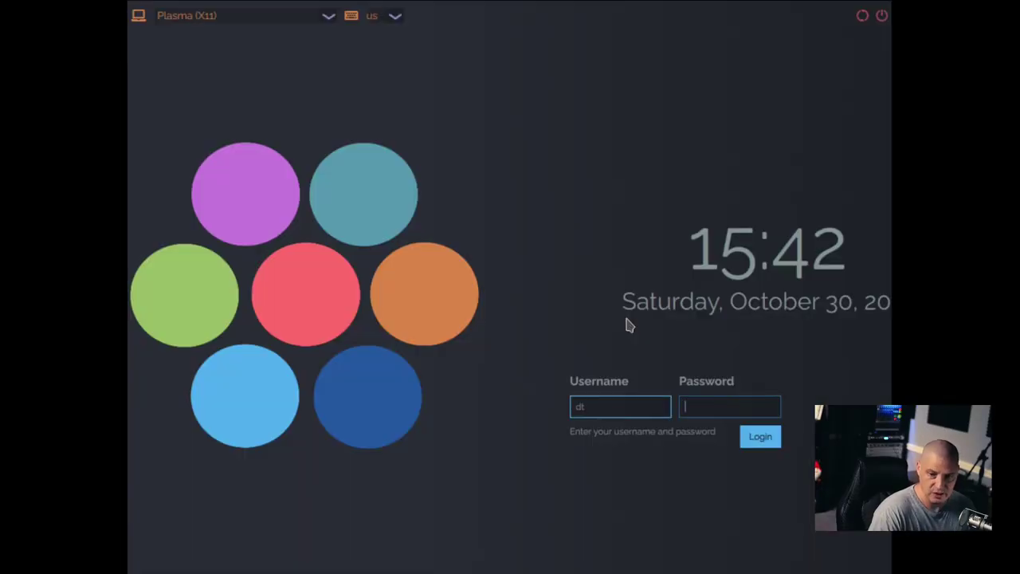
Log in to the Xmonad session from the SDDM screen.
click(300, 16)
click(255, 44)
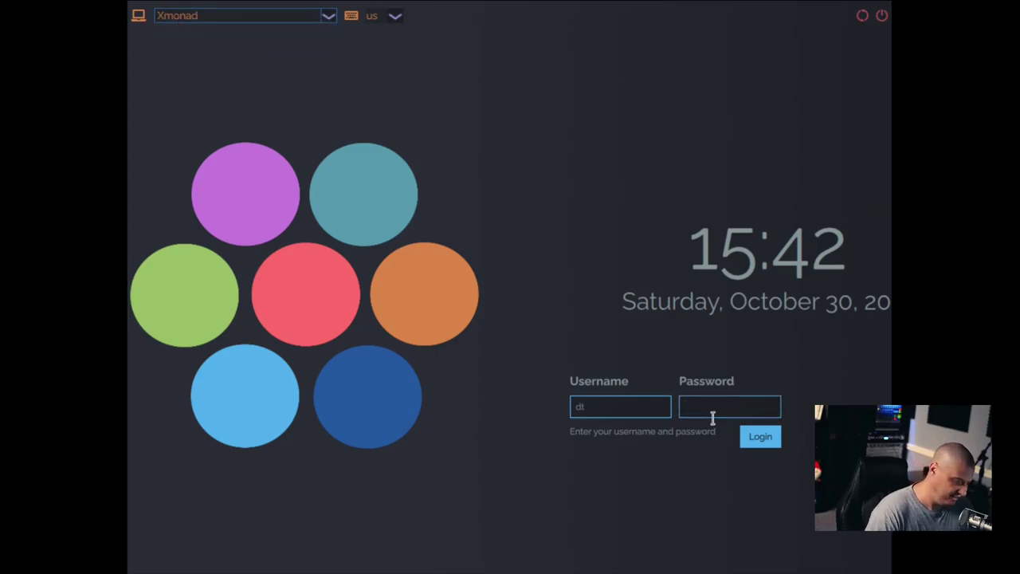
text(••)
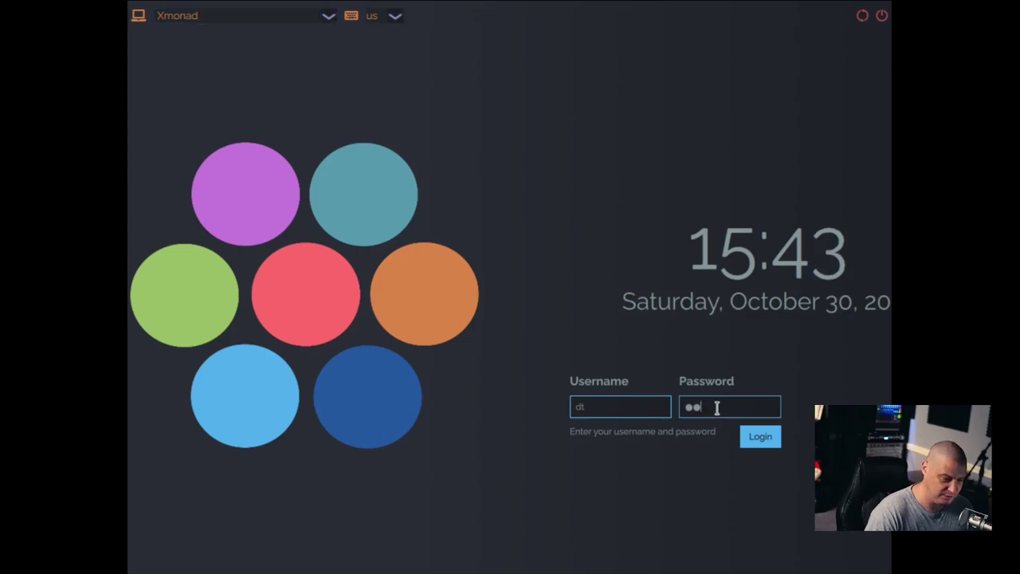
key(Return)
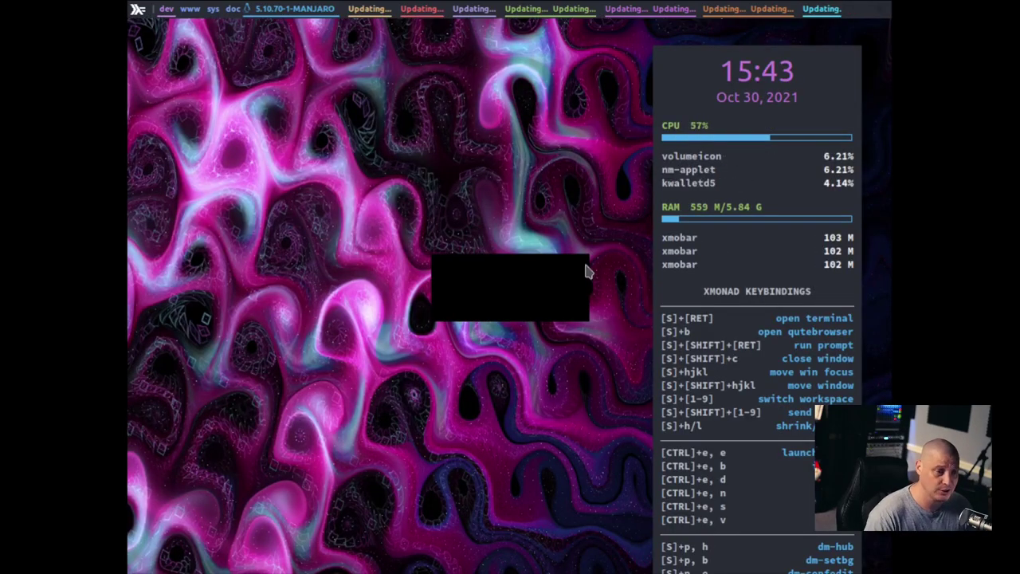
Set the screen resolution to 1920x1080 with xrandr -s and close the terminal.
key(super+Return)
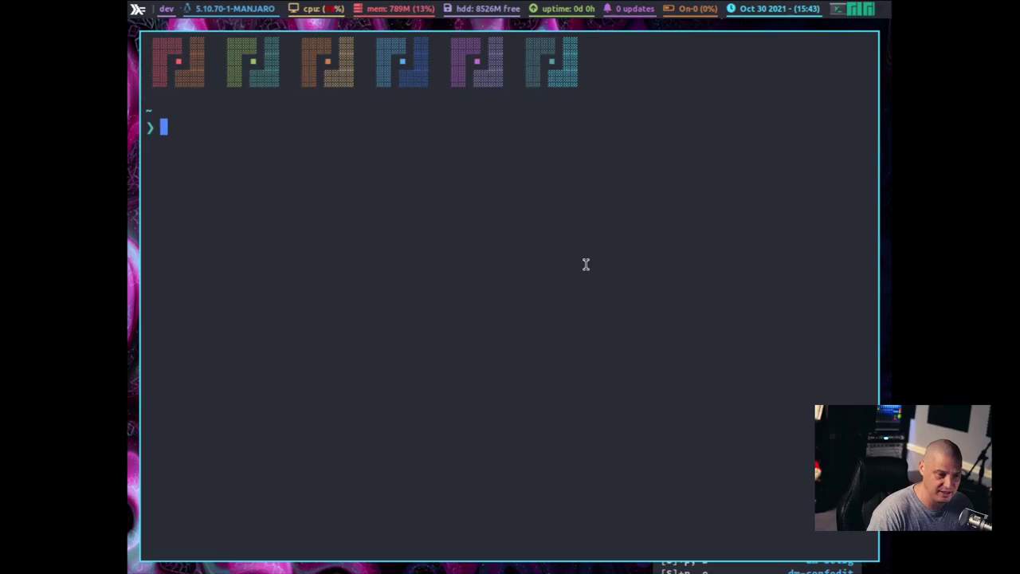
text(xrandr -s)
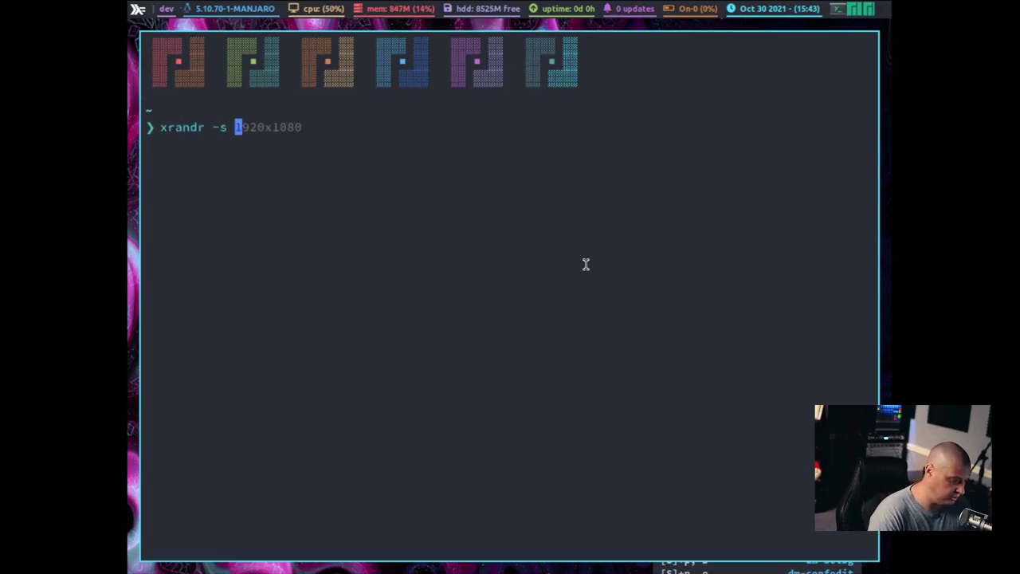
key(Right)
key(Return)
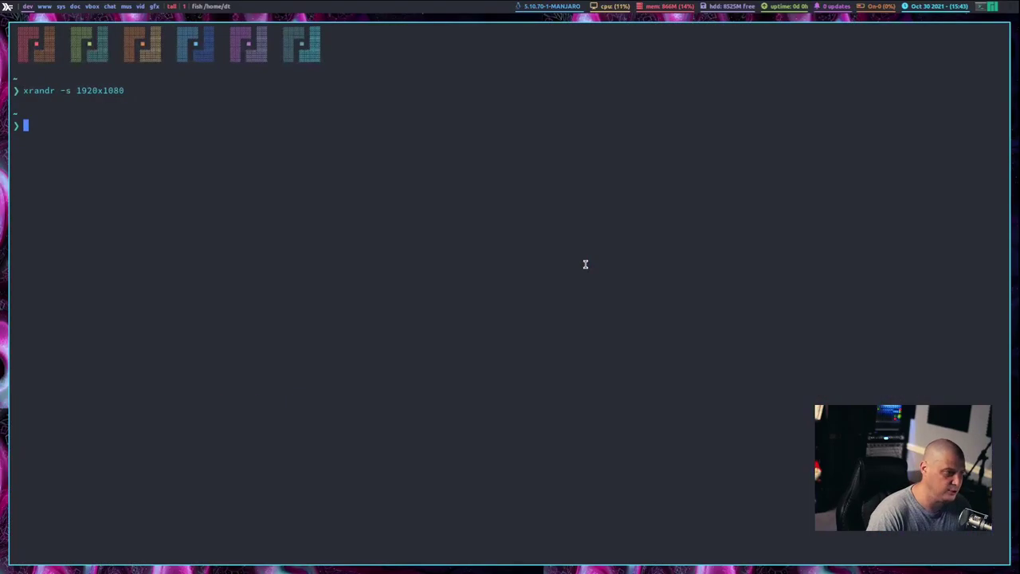
key(super+shift+c)
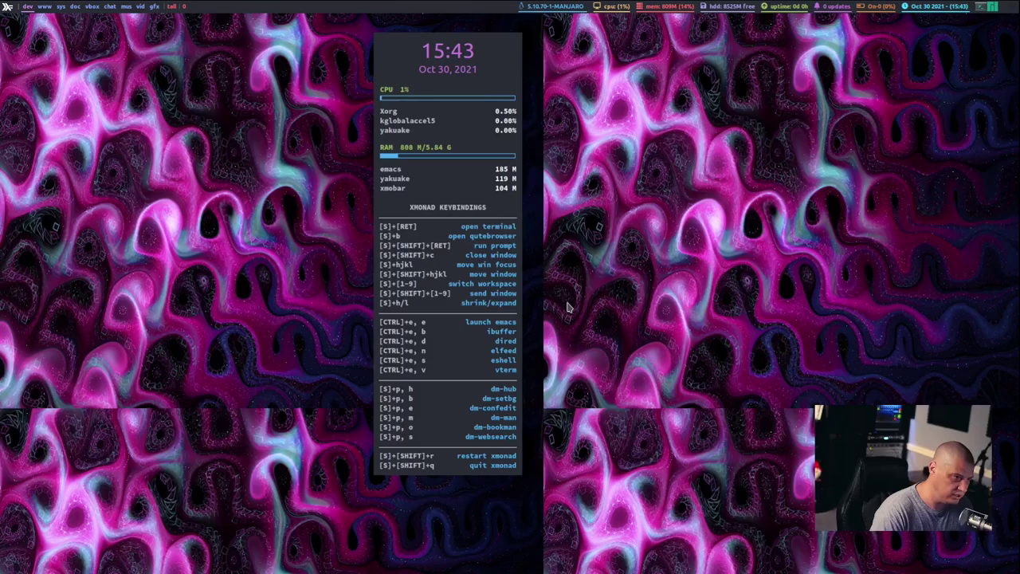
Use dm-setbg to set a random wallpaper.
key(super+p)
key(b)
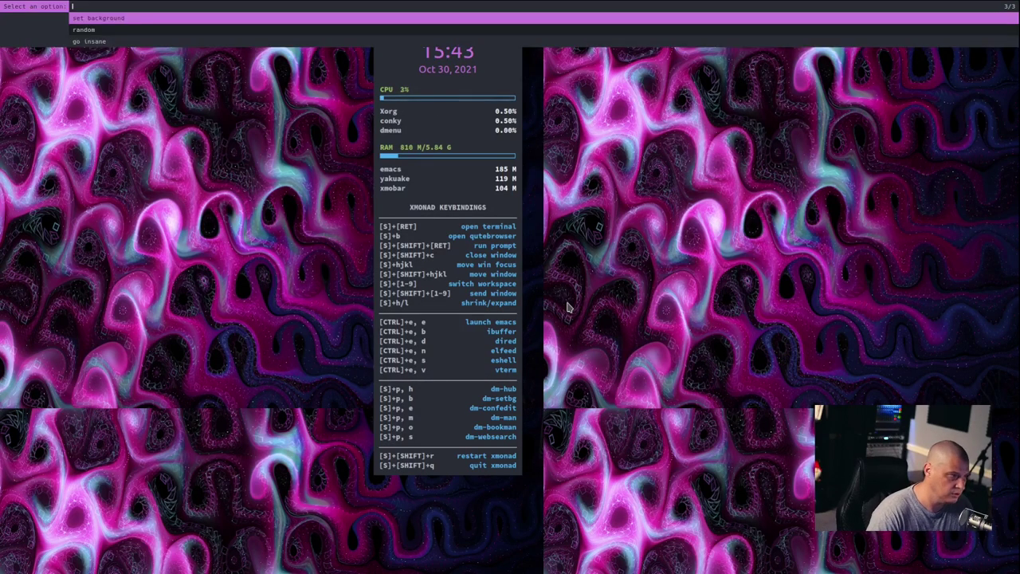
text(r)
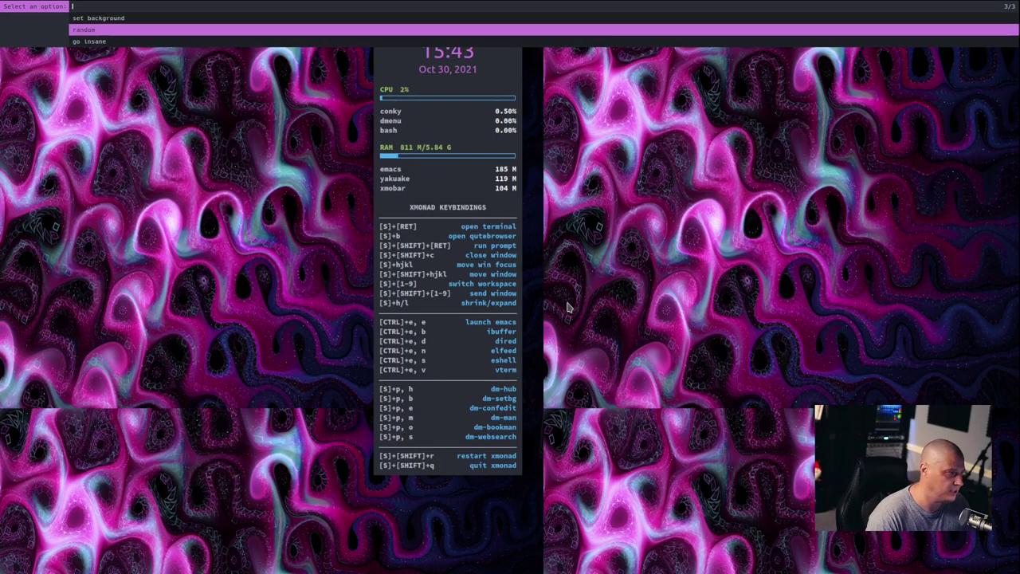
key(Down)
key(Return)
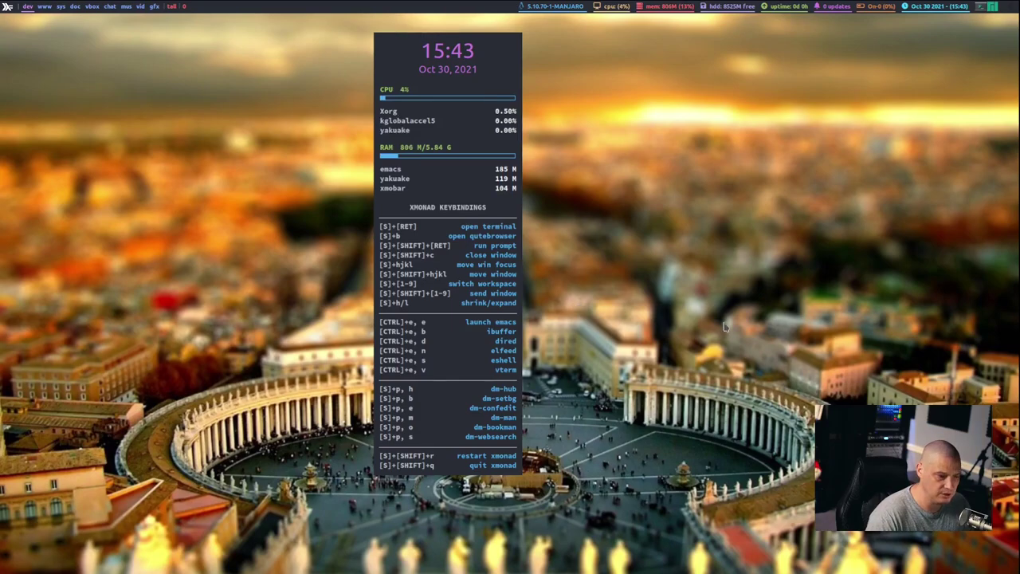
Run killall conky in a new terminal to remove the keybindings panel, then close it.
key(super+Return)
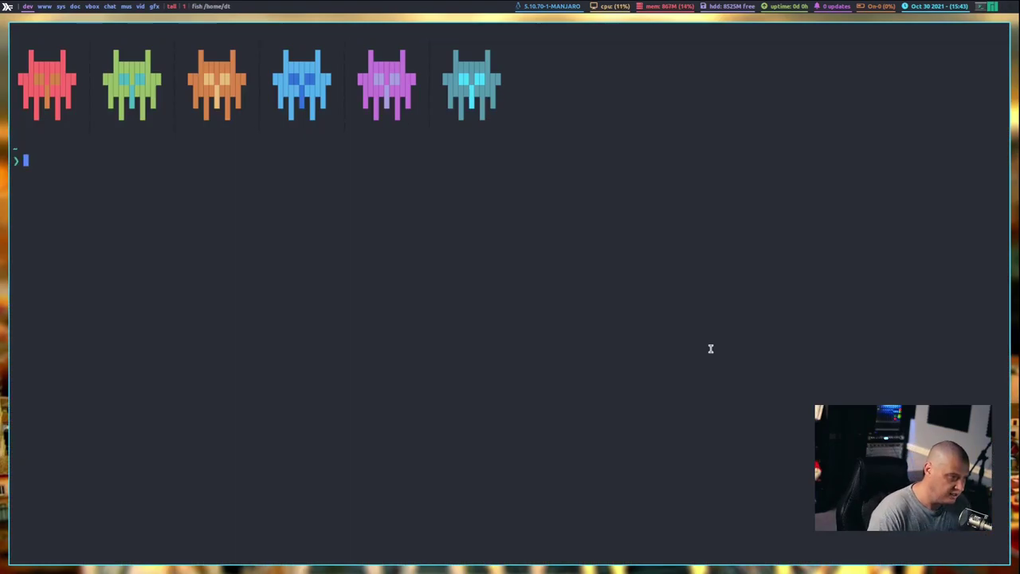
text(killall conky)
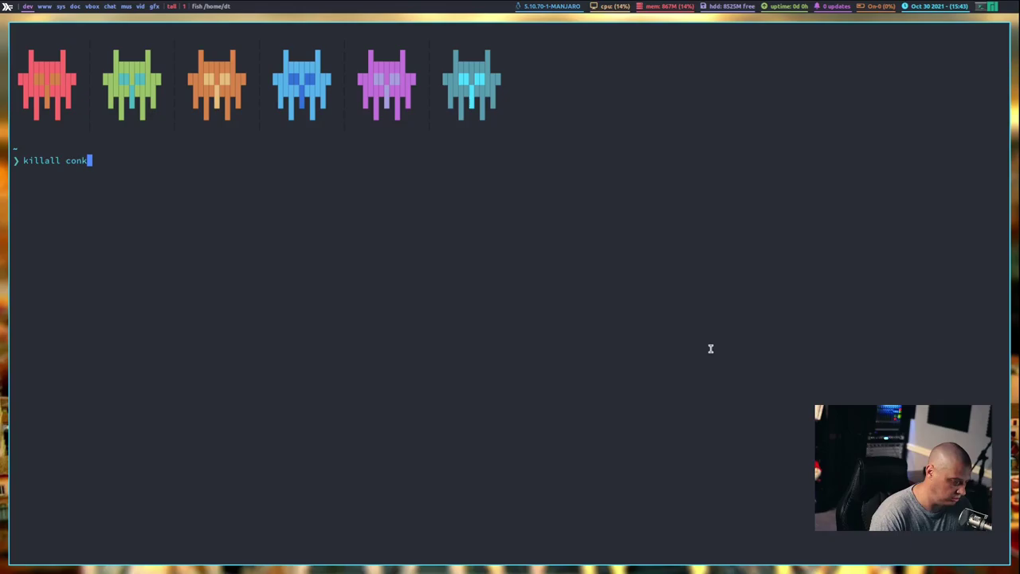
key(Return)
key(super+shift+c)
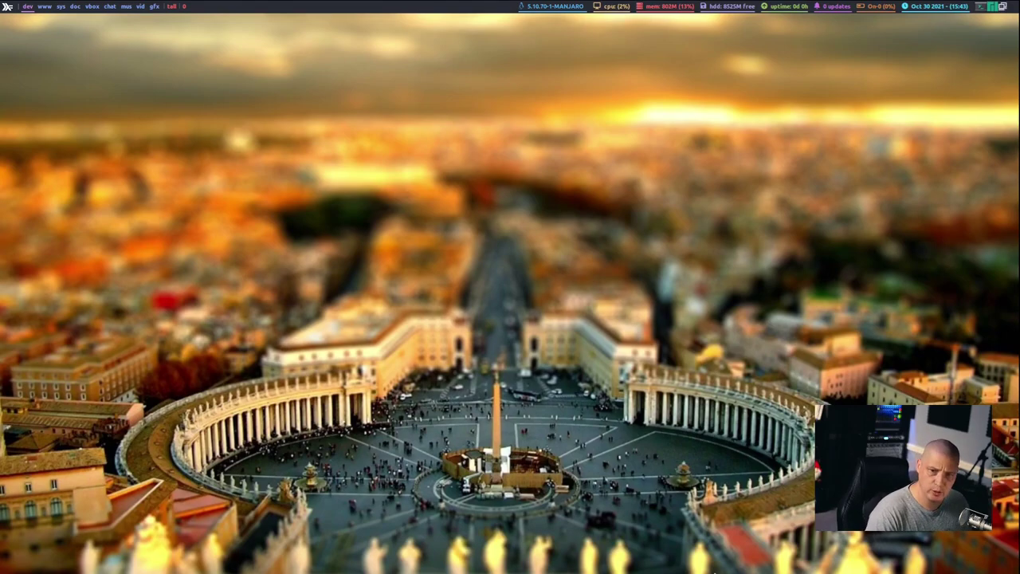
Open a new Alacritty terminal and enlarge its font by two steps.
key(super+Return)
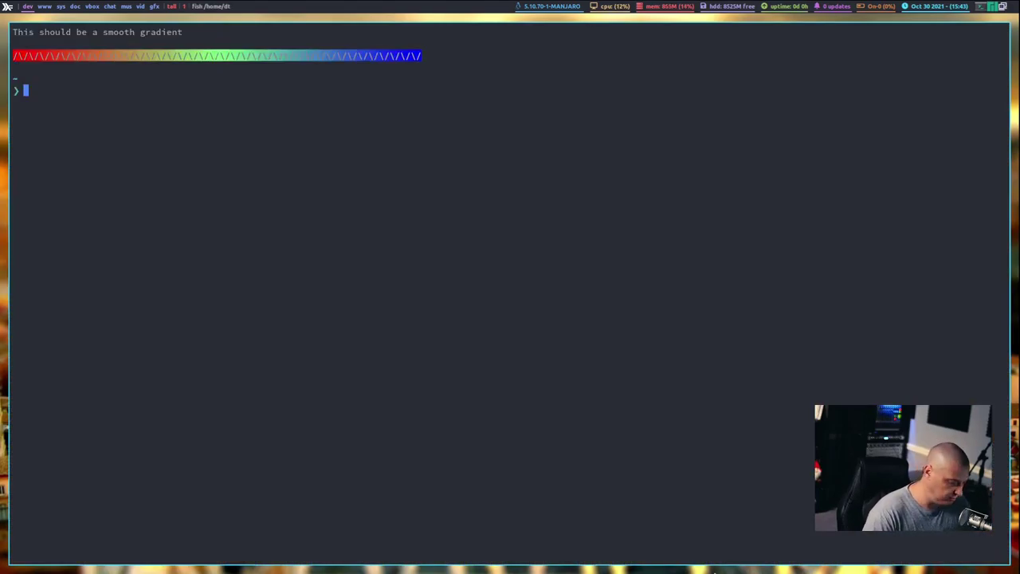
key(ctrl+equal)
key(ctrl+equal)
key(ctrl+equal)
key(ctrl+equal)
key(ctrl+equal)
key(ctrl+equal)
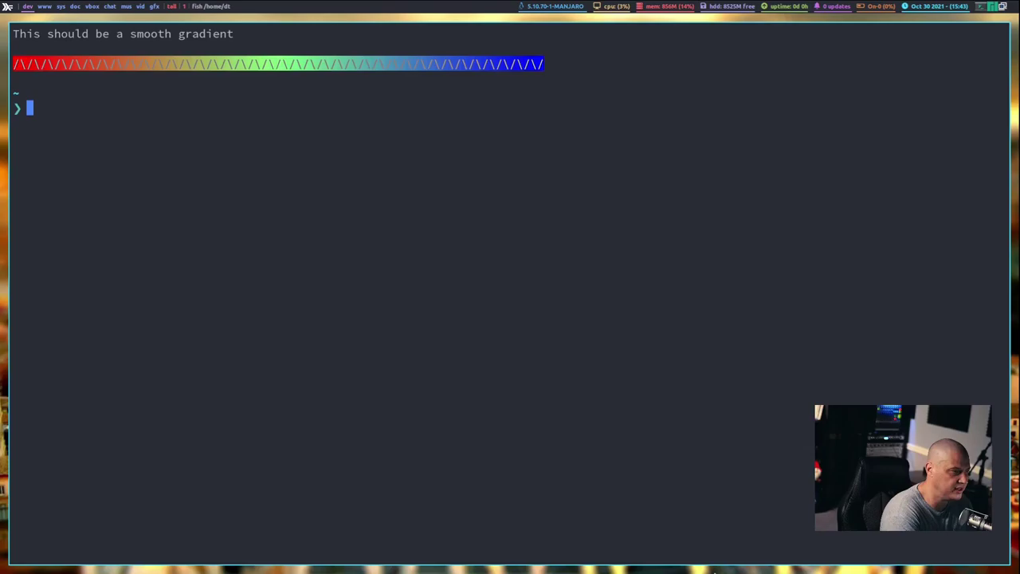
key(ctrl+equal)
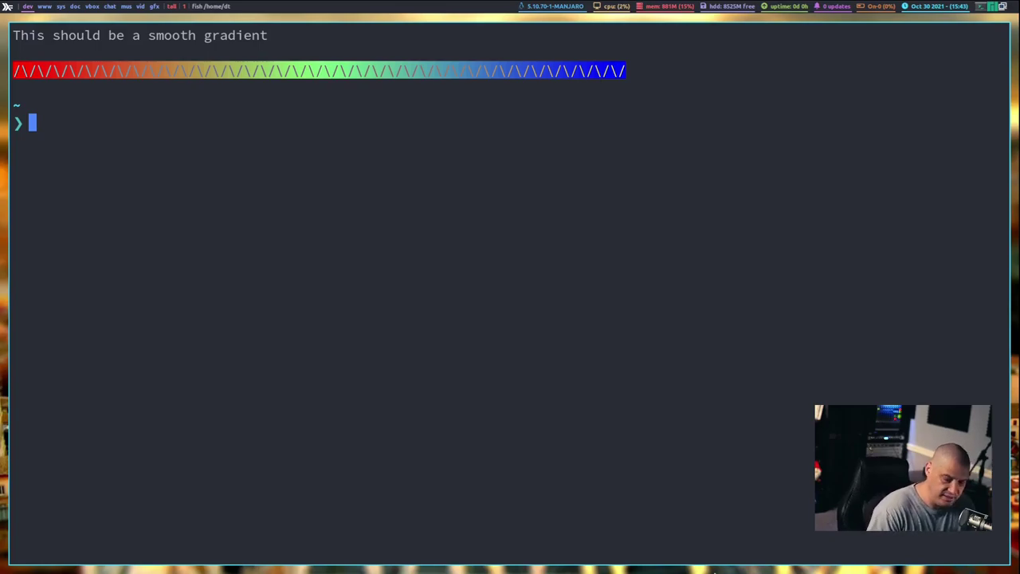
List the installed themes in /usr/share/sddm/themes, spotting multicolor-sddm-theme.
text(/usr/)
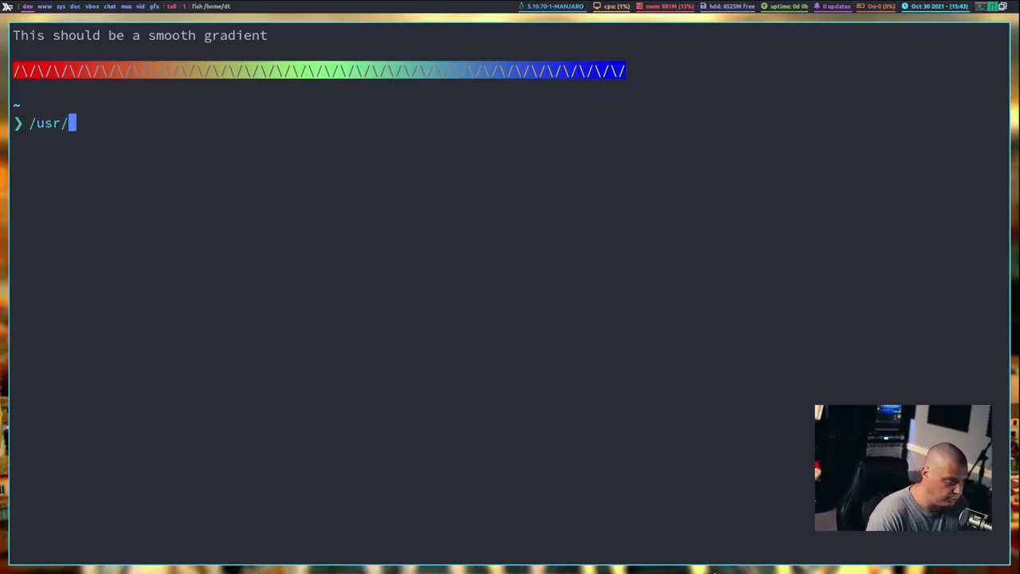
text(share/sdd)
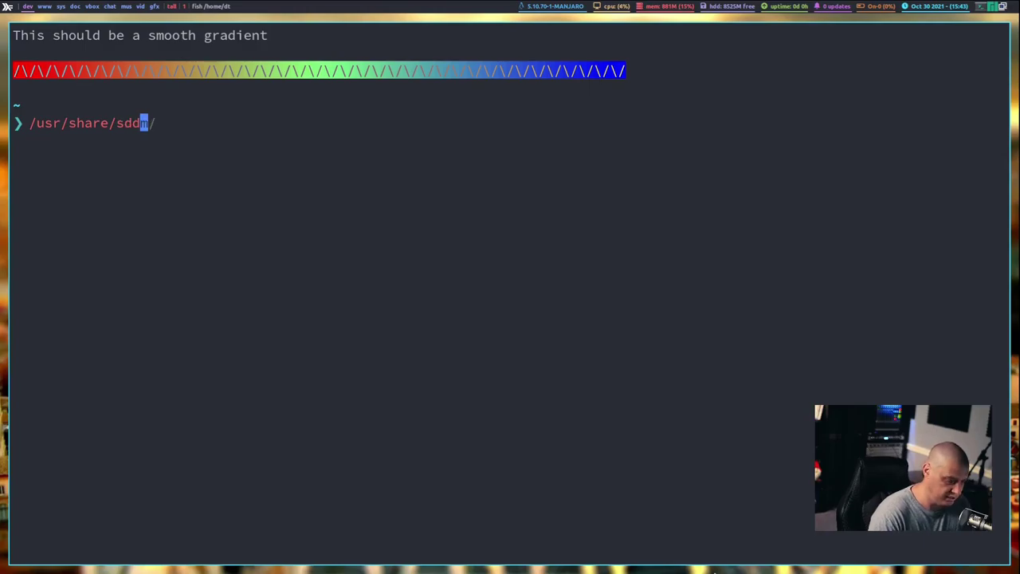
key(Tab)
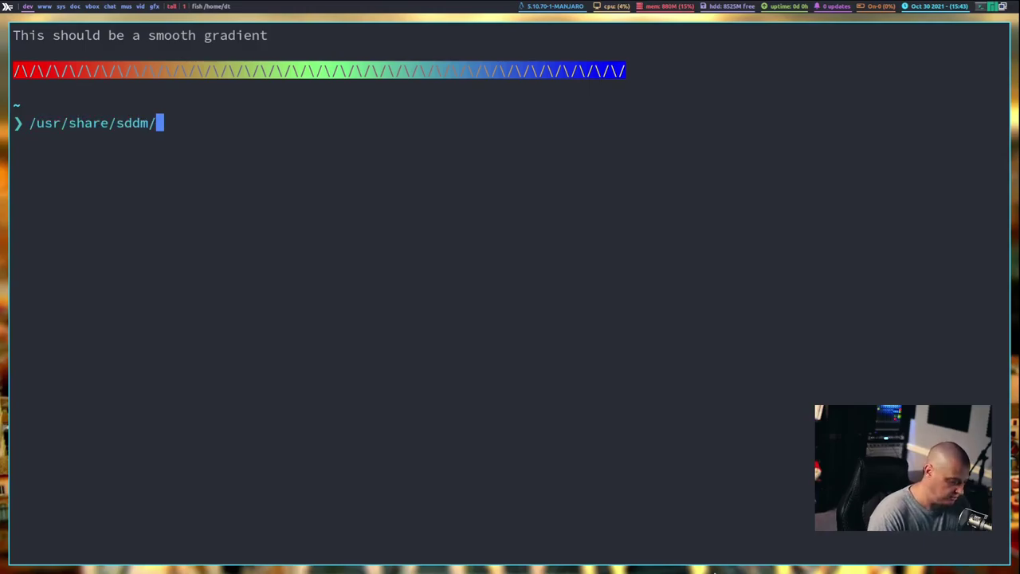
text(theme)
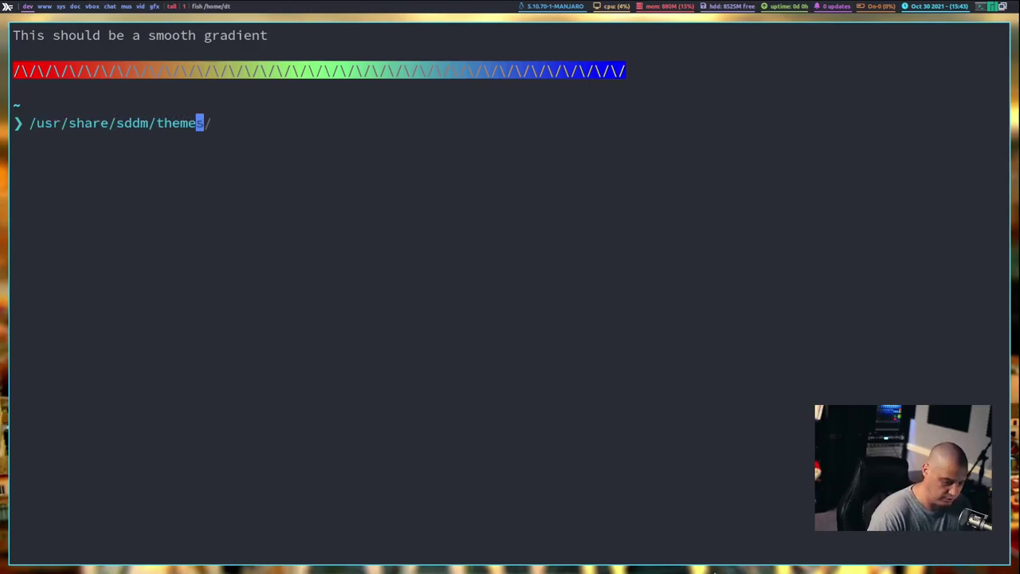
key(ctrl+Left)
key(ctrl+Left)
key(ctrl+Left)
key(ctrl+Left)
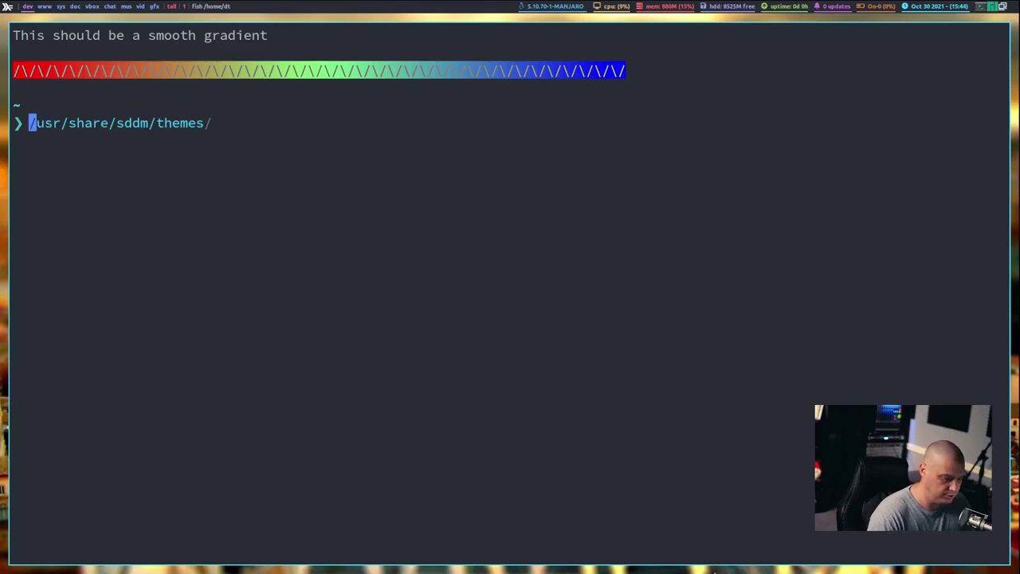
text(ls)
key(Return)
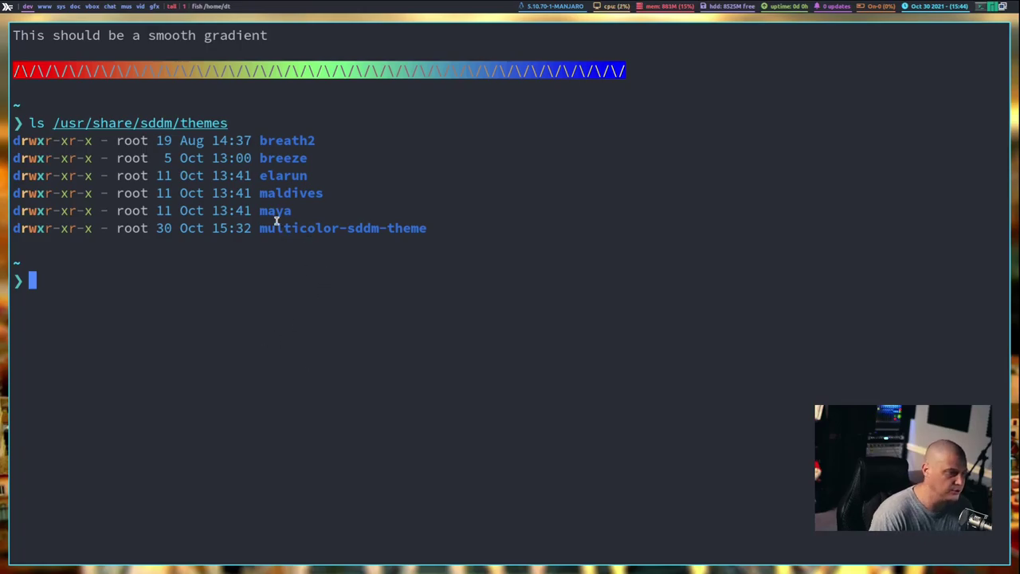
drag(270, 228, 435, 233)
click(435, 233)
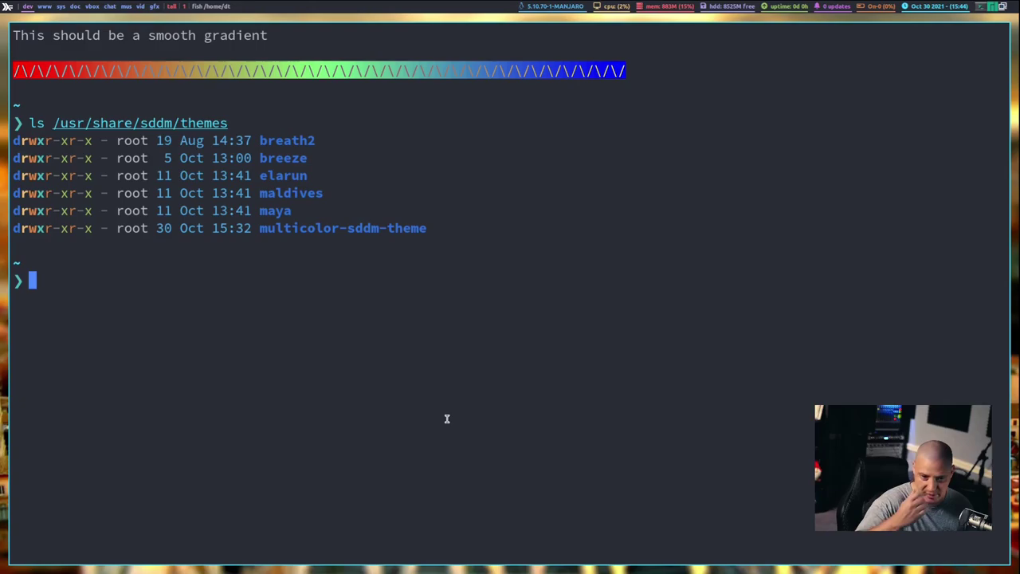
Change into multicolor-sddm-theme, list its files, and open theme.conf with sudo vim.
text(cd /)
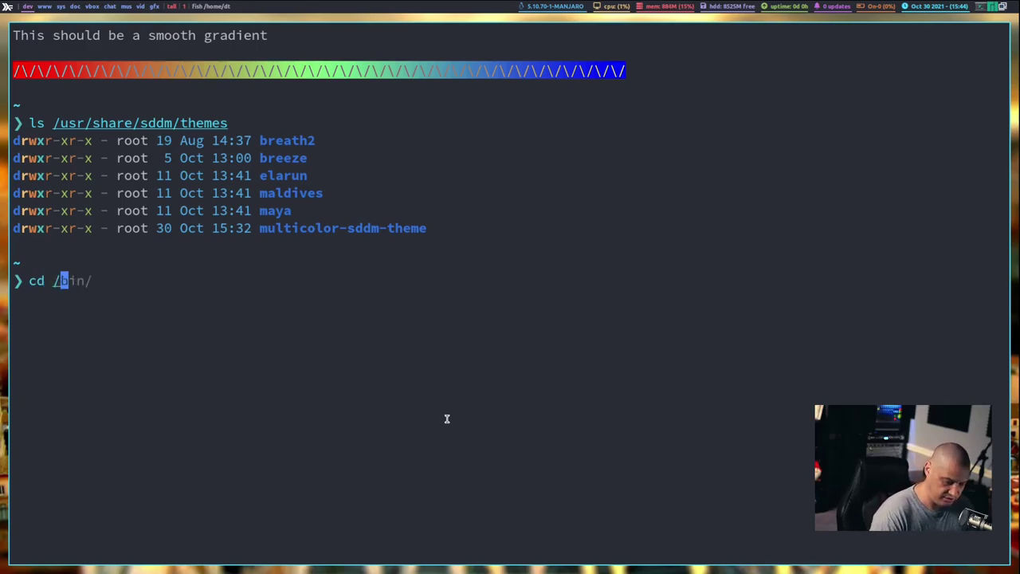
text(usr/share/)
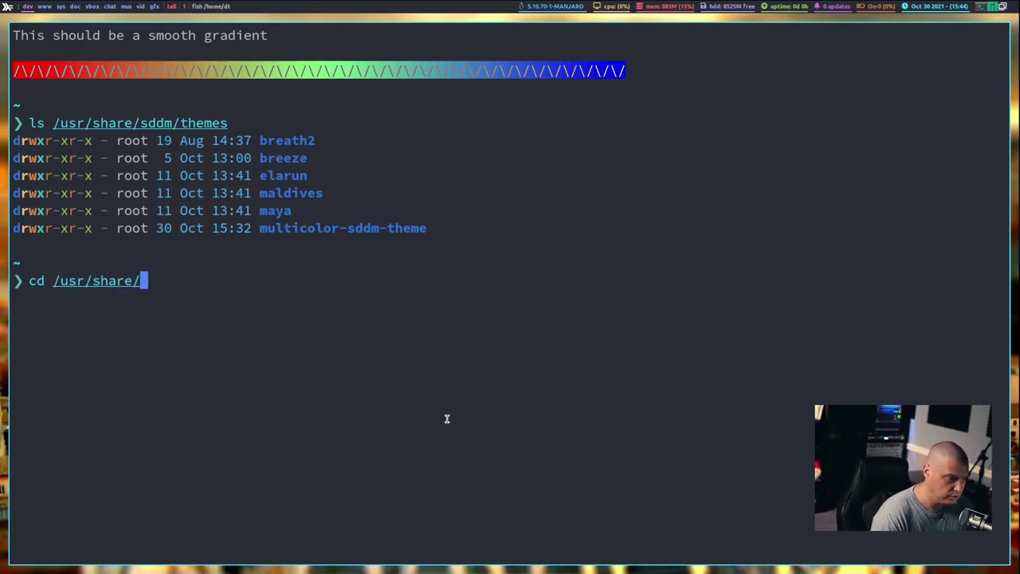
text(sddm/themes/)
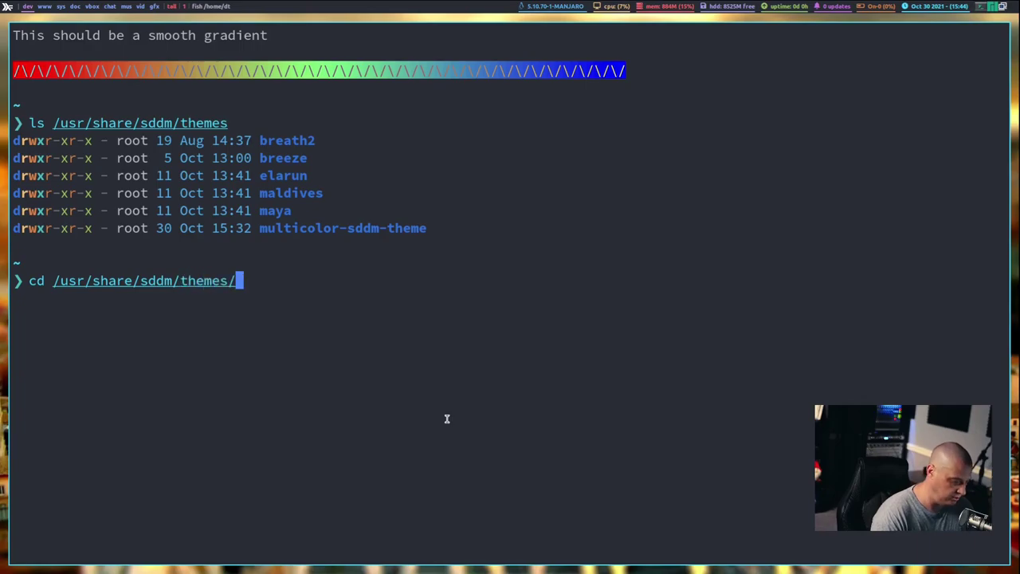
text(multicolor-sddm-theme/)
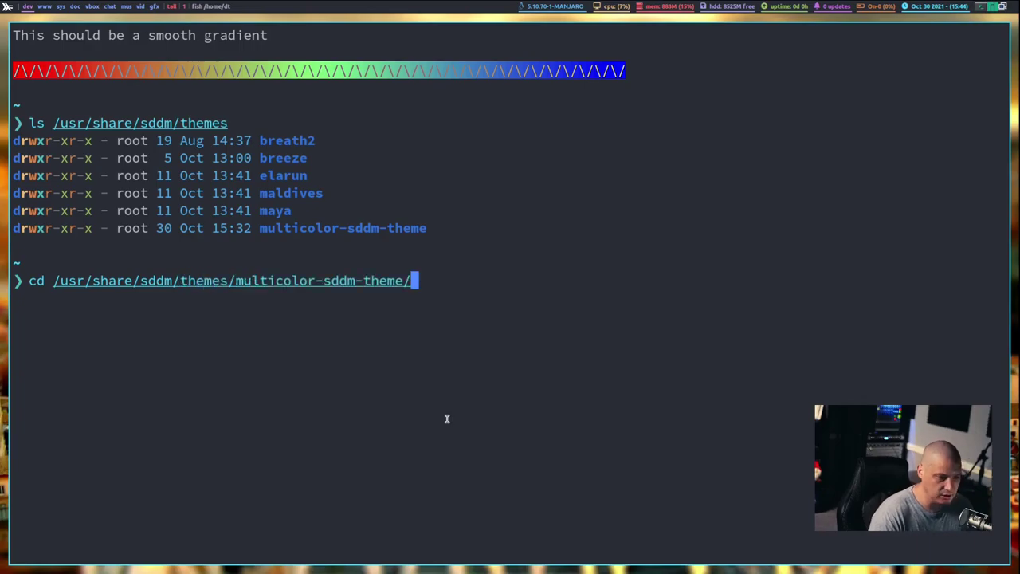
key(Return)
text(ls)
key(Return)
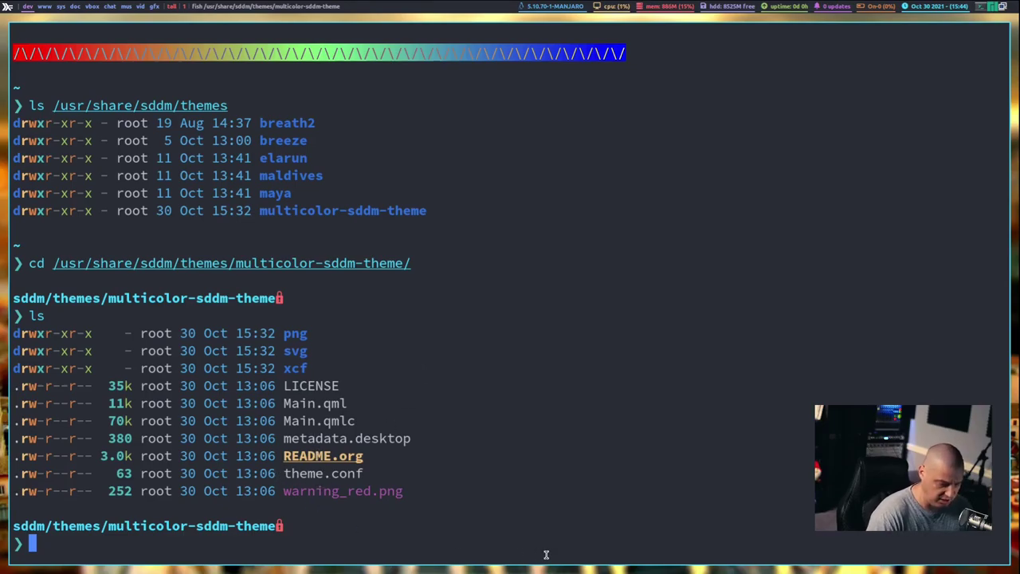
text(sudo vim)
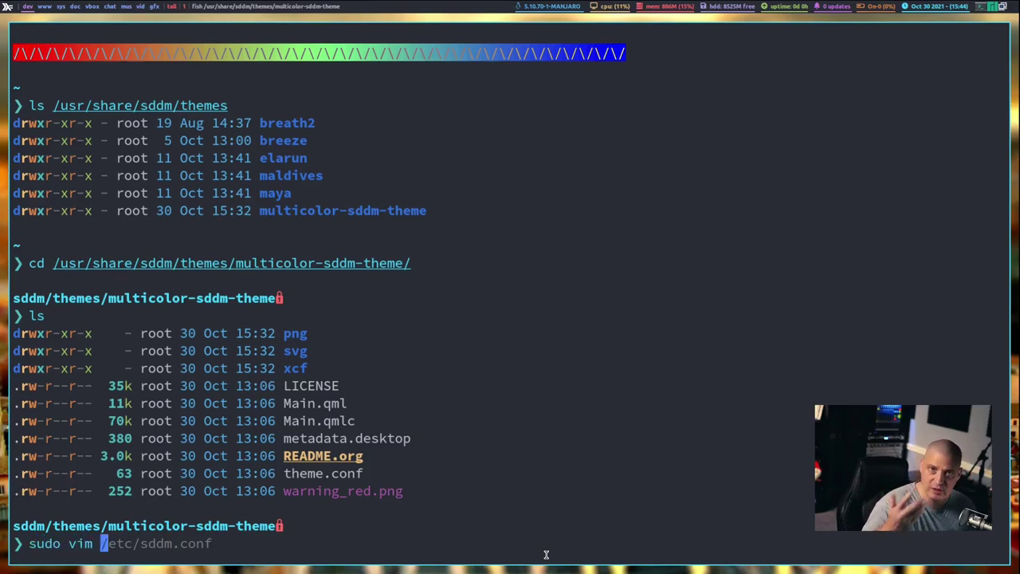
text( theme)
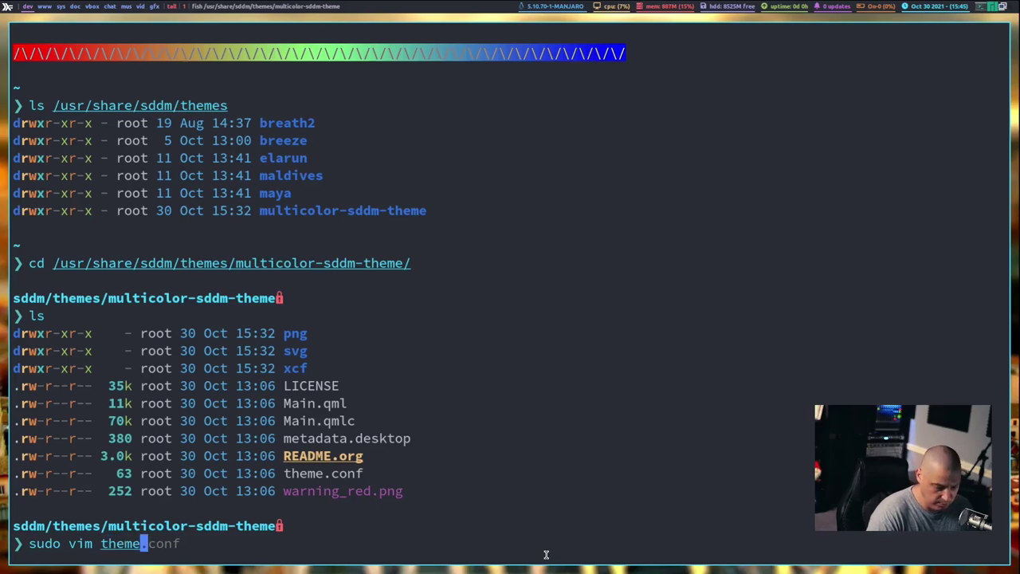
key(Right)
key(Return)
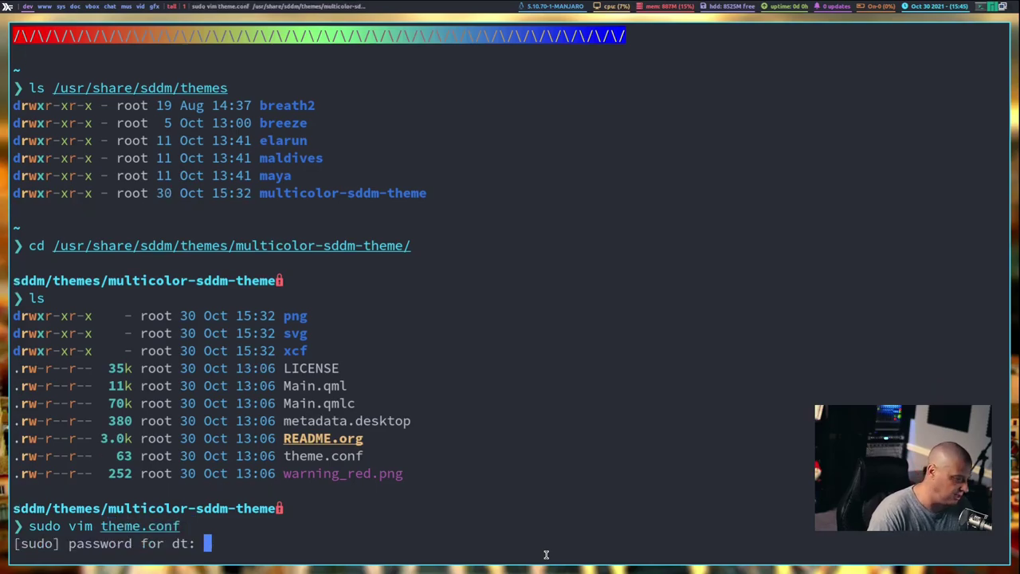
key(Return)
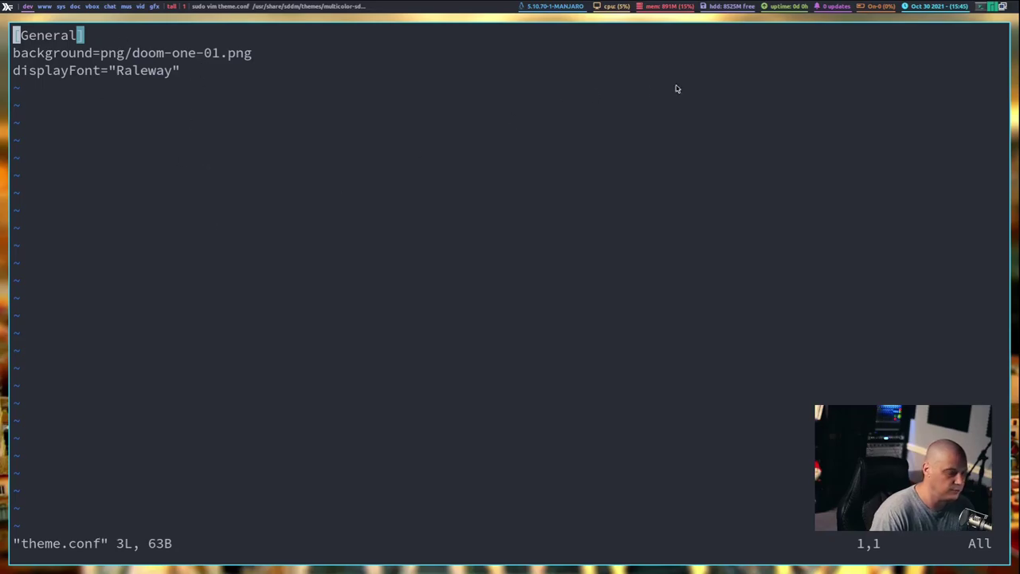
Replace doom-one with gruvbox-dark so the background reads png/gruvbox-dark-01.png.
key(j)
key(l)
key(l)
key(l)
key(l)
key(l)
key(l)
key(l)
key(l)
key(l)
key(l)
key(l)
key(l)
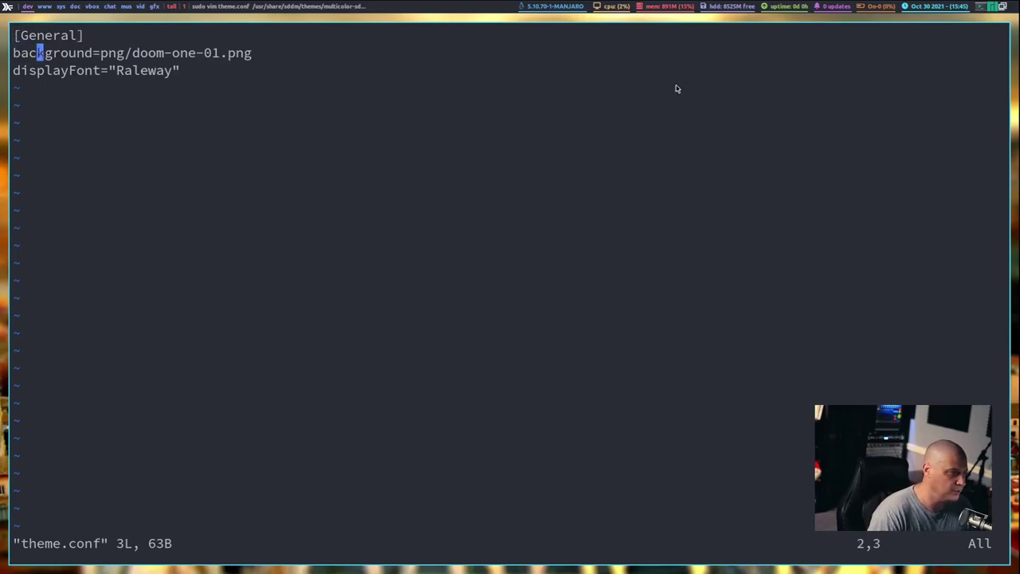
key(l)
key(l)
key(l)
key(l)
key(l)
key(l)
key(l)
key(l)
key(l)
key(l)
key(l)
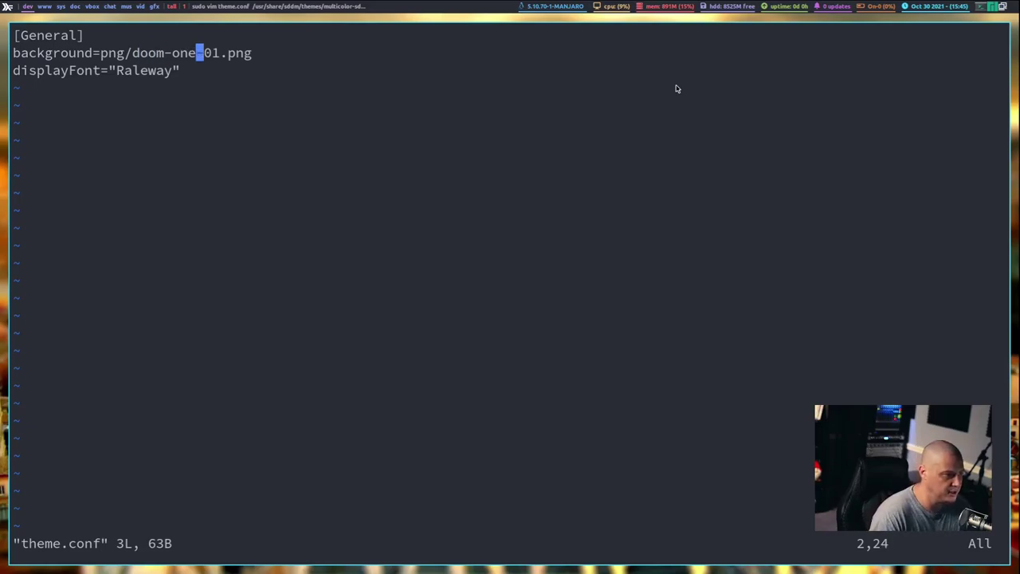
key(i)
key(BackSpace)
key(BackSpace)
key(BackSpace)
key(BackSpace)
key(BackSpace)
key(BackSpace)
key(BackSpace)
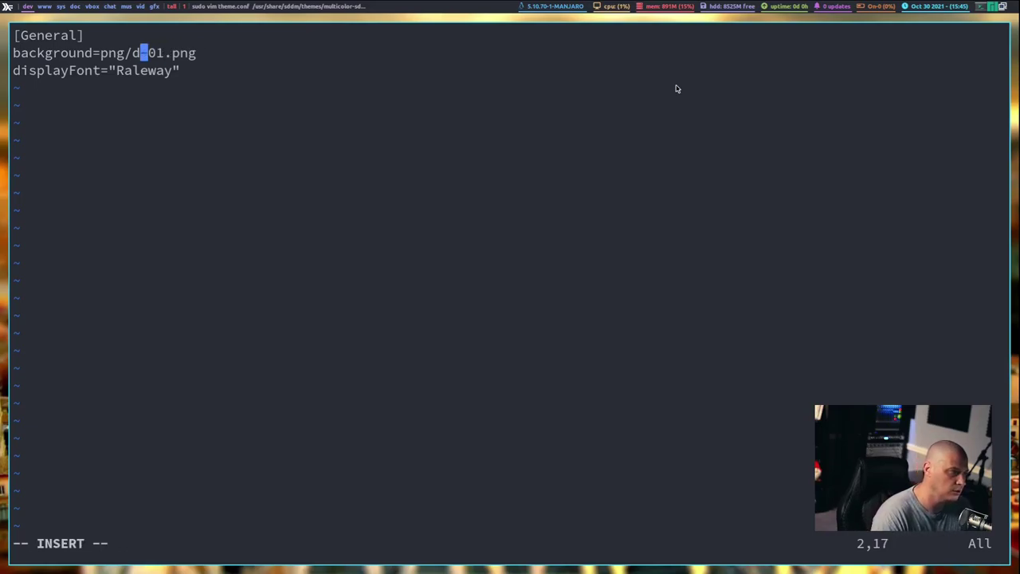
text(racy)
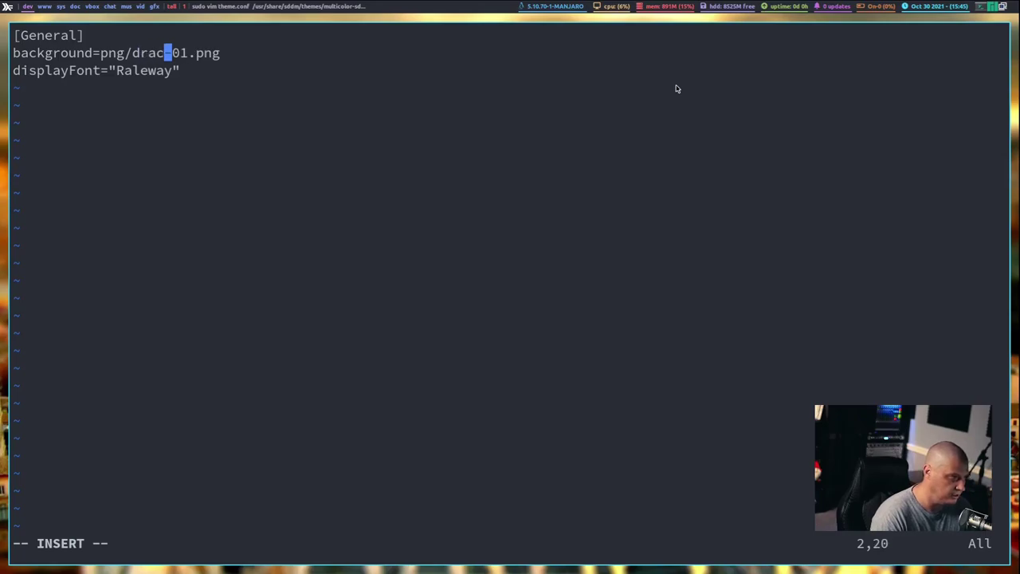
key(BackSpace)
text(ula)
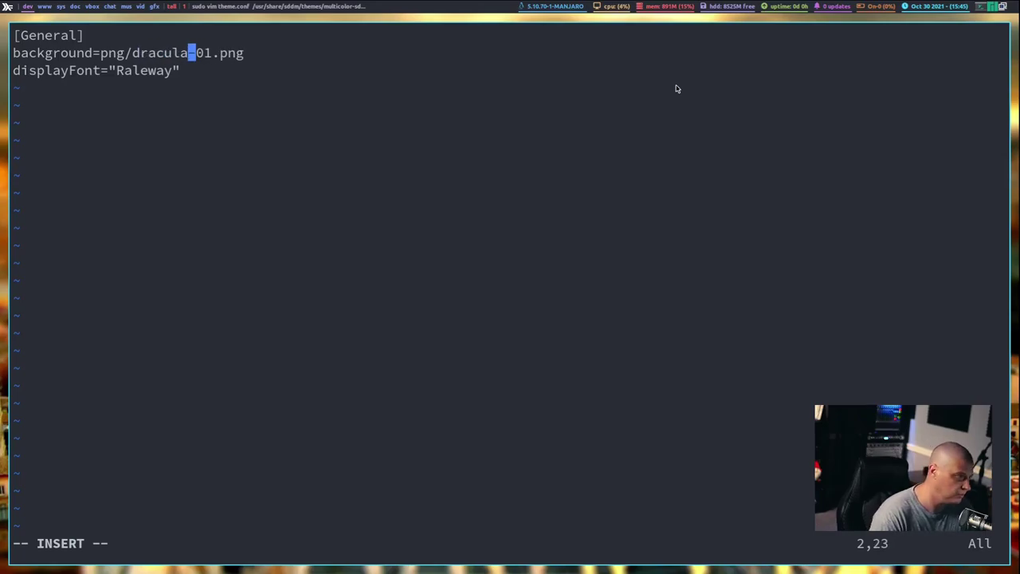
key(BackSpace)
key(BackSpace)
key(BackSpace)
key(BackSpace)
key(BackSpace)
key(BackSpace)
key(BackSpace)
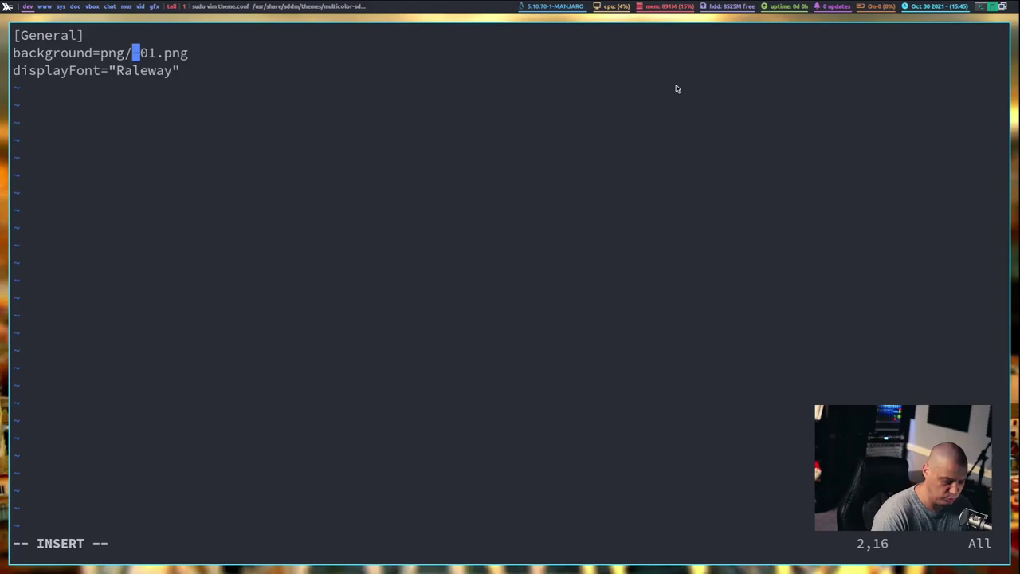
text(gruvbox-)
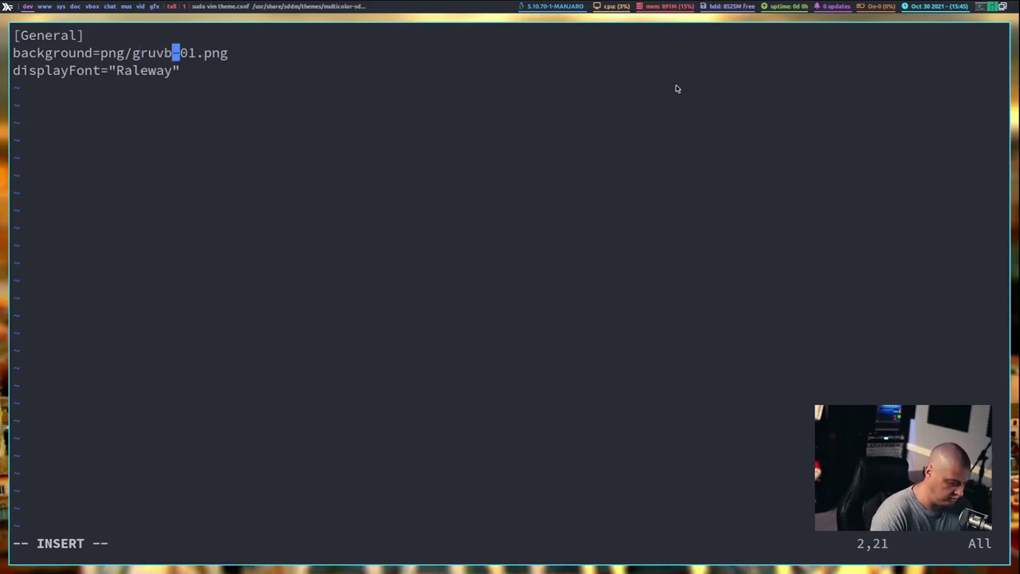
text(dark)
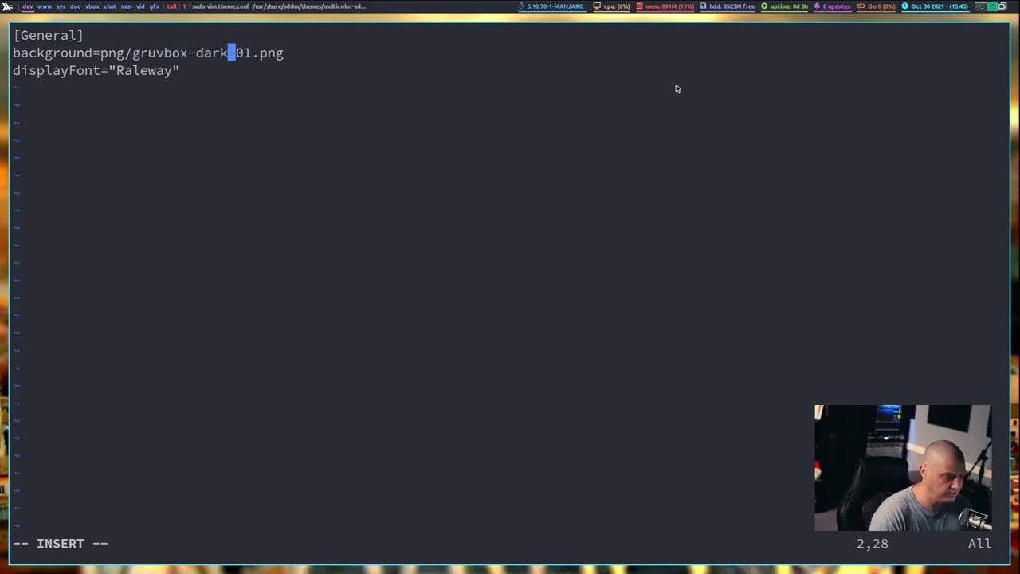
Save theme.conf and quit Vim with :wq.
key(Escape)
text(:wq)
key(Return)
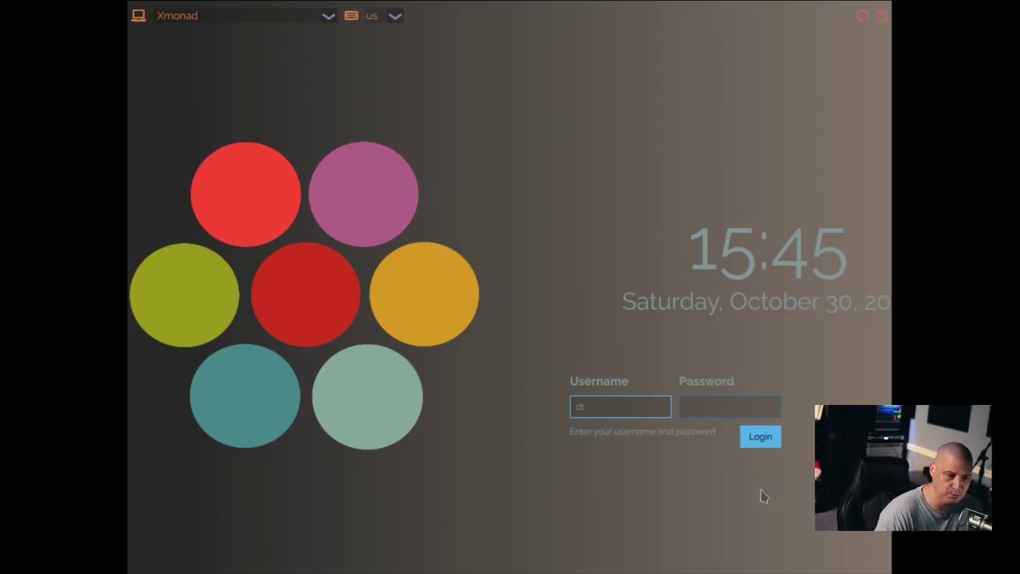
Enter the password on the Gruvbox-coloured SDDM screen to log into Xmonad.
key(Return)
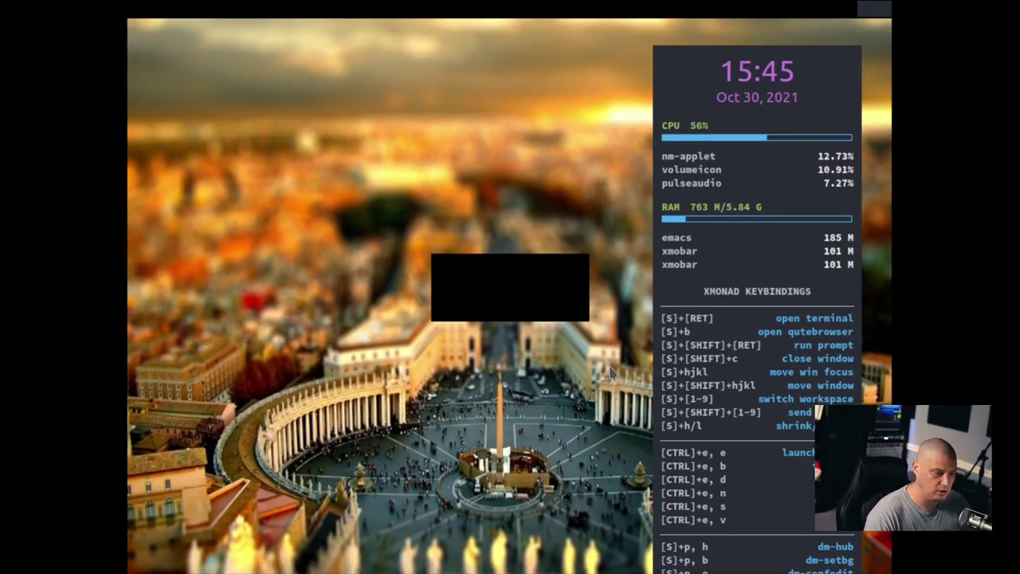
Open a terminal and set the display to 1920x1080 using the recalled xrandr command.
key(super+Return)
text(xr)
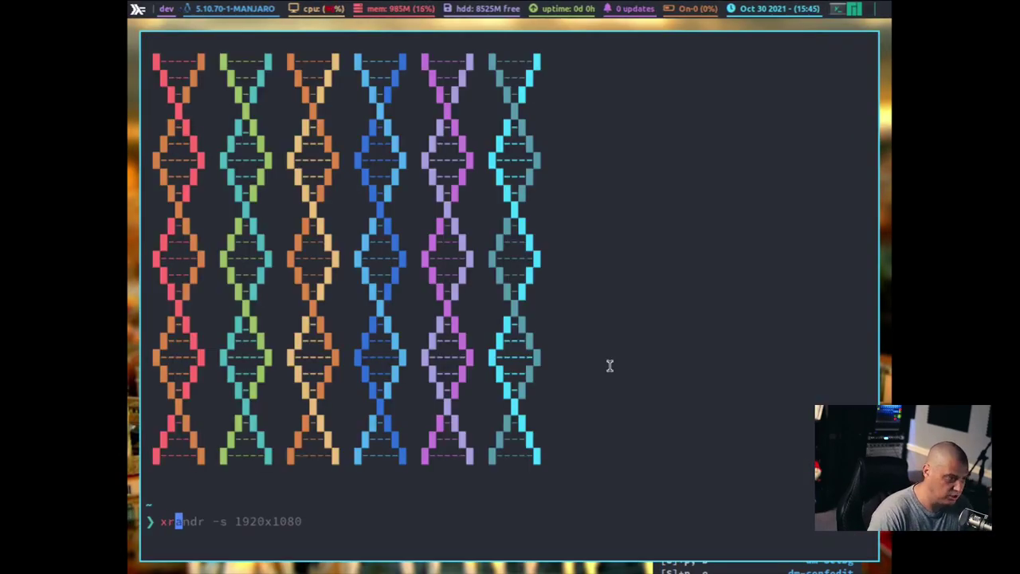
key(Right)
key(Return)
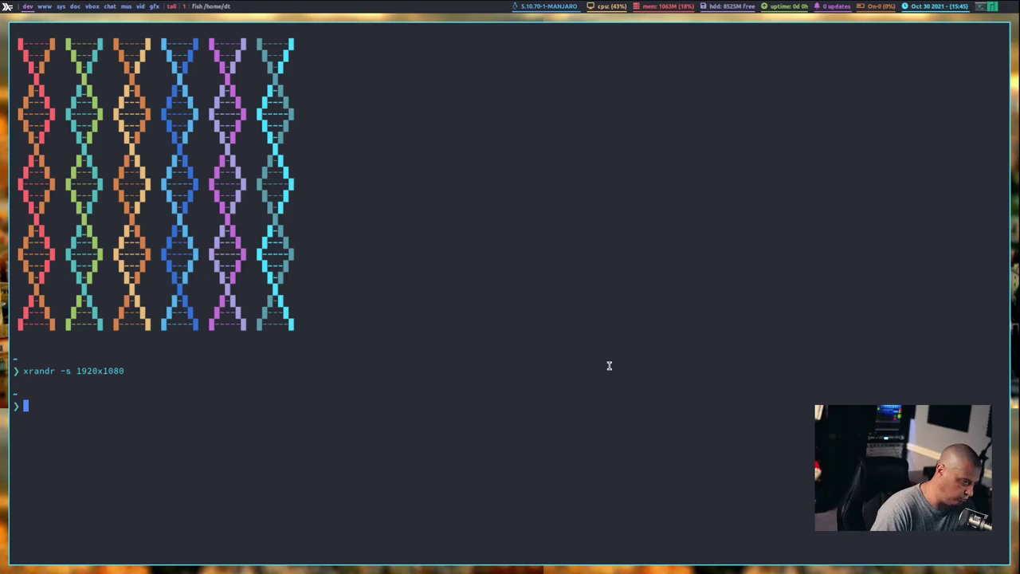
Enter /usr/share/sddm/themes/multicolor-sddm-theme/, enlarge the font, and rerun sudo vim theme.conf.
text(cd)
key(Right)
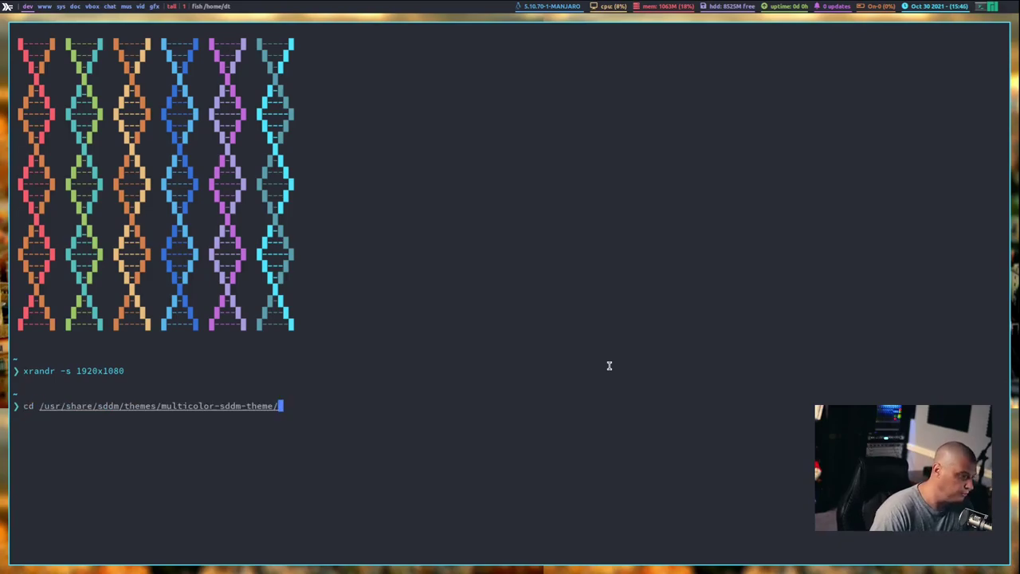
key(Return)
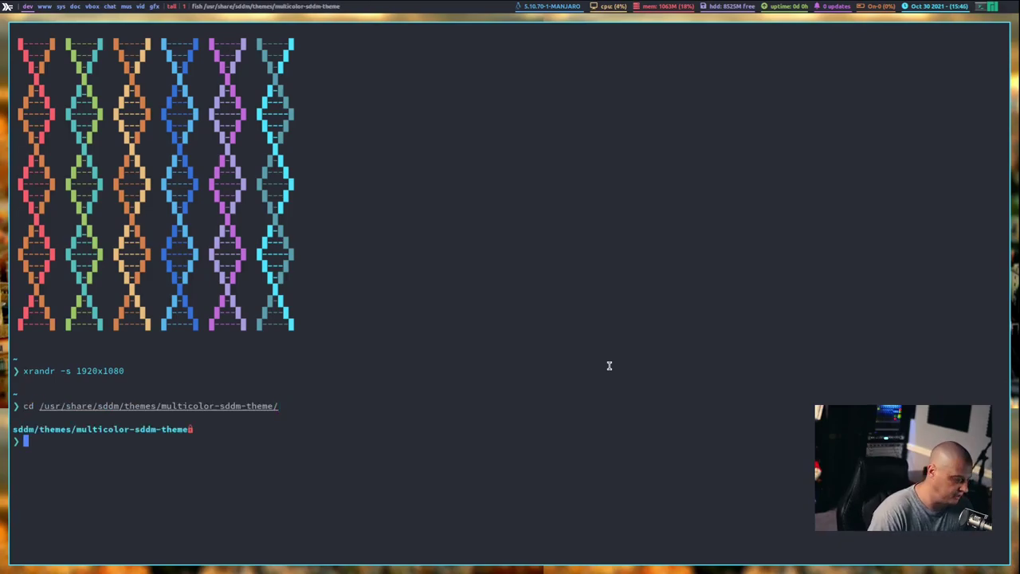
key(ctrl+equal)
key(ctrl+equal)
key(ctrl+equal)
key(ctrl+equal)
key(ctrl+equal)
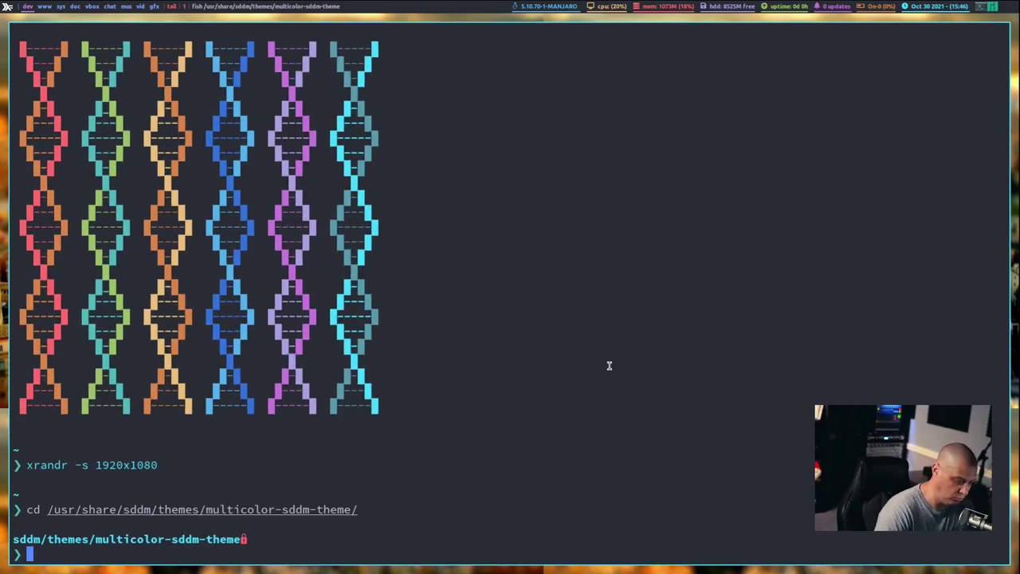
key(Up)
key(Up)
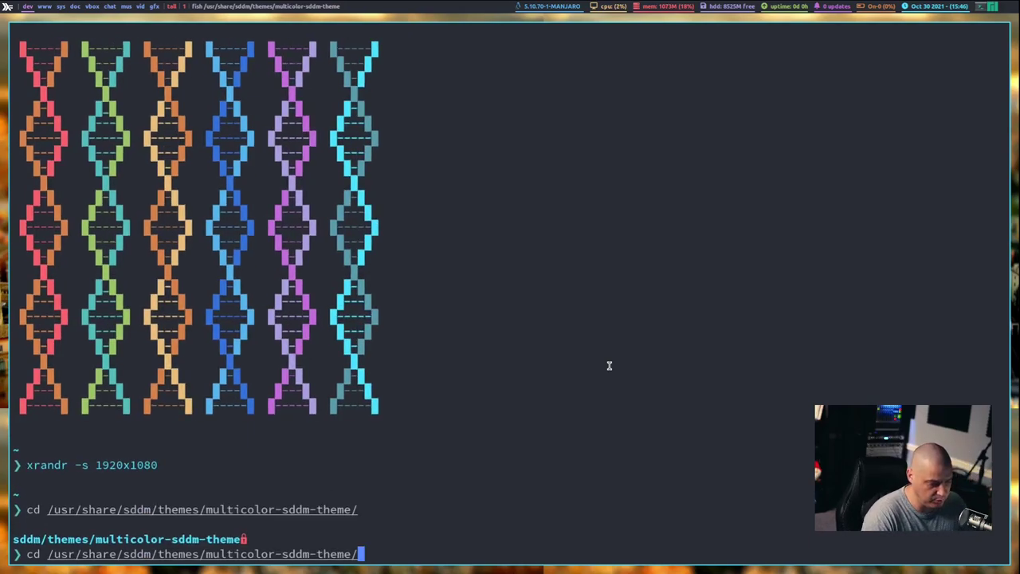
key(Up)
key(Return)
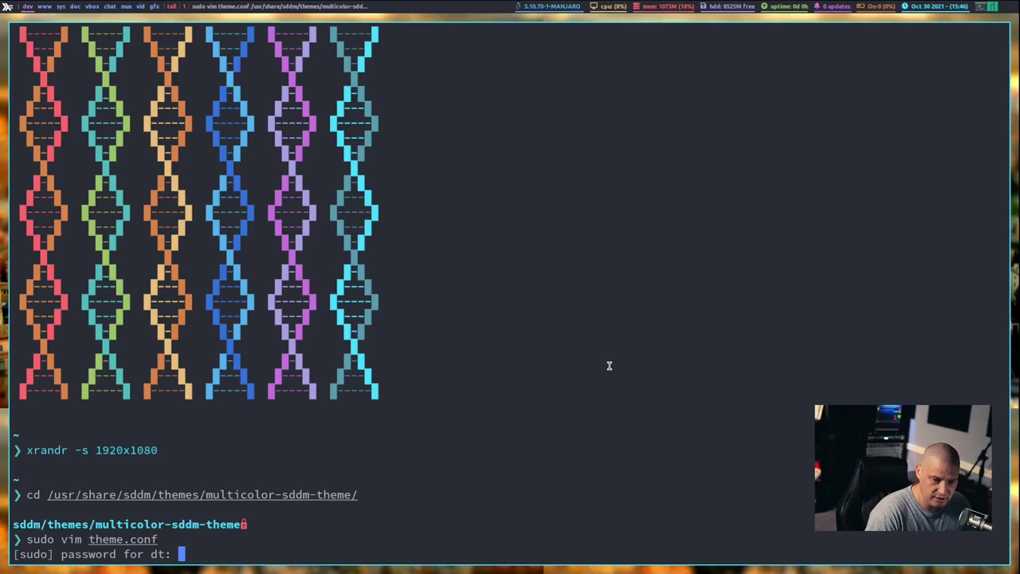
Authenticate, change gruvbox to solarized for png/solarized-dark-01.png, and enter :wq.
key(Return)
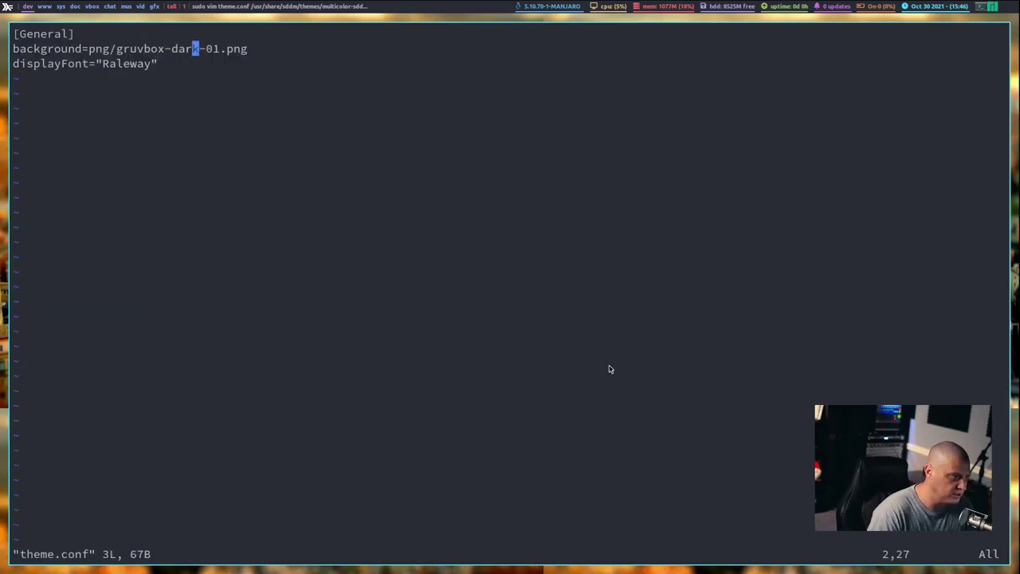
key(i)
key(Left)
key(Left)
key(Left)
key(Left)
key(BackSpace)
key(BackSpace)
key(BackSpace)
key(BackSpace)
key(BackSpace)
key(BackSpace)
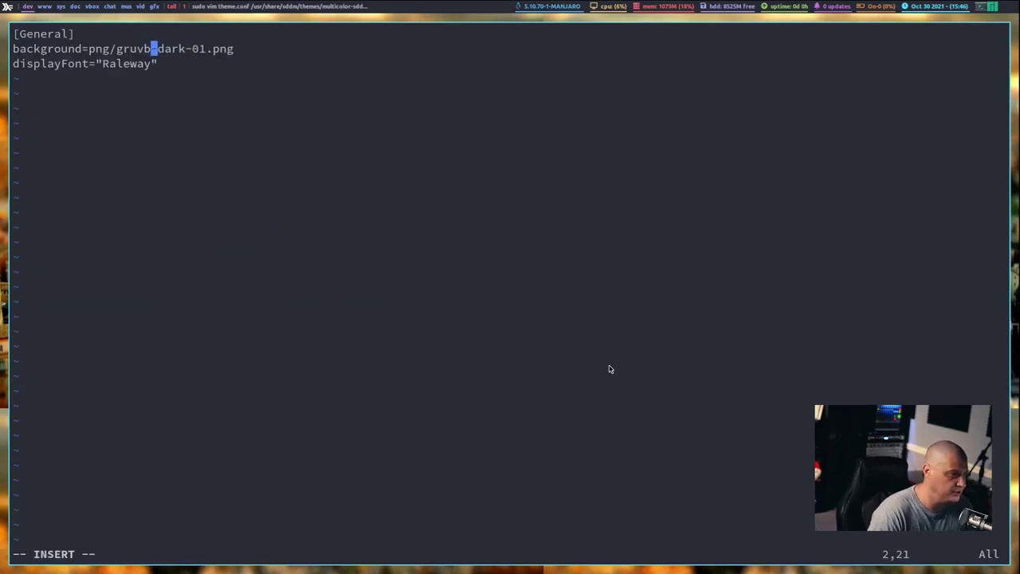
text(larized)
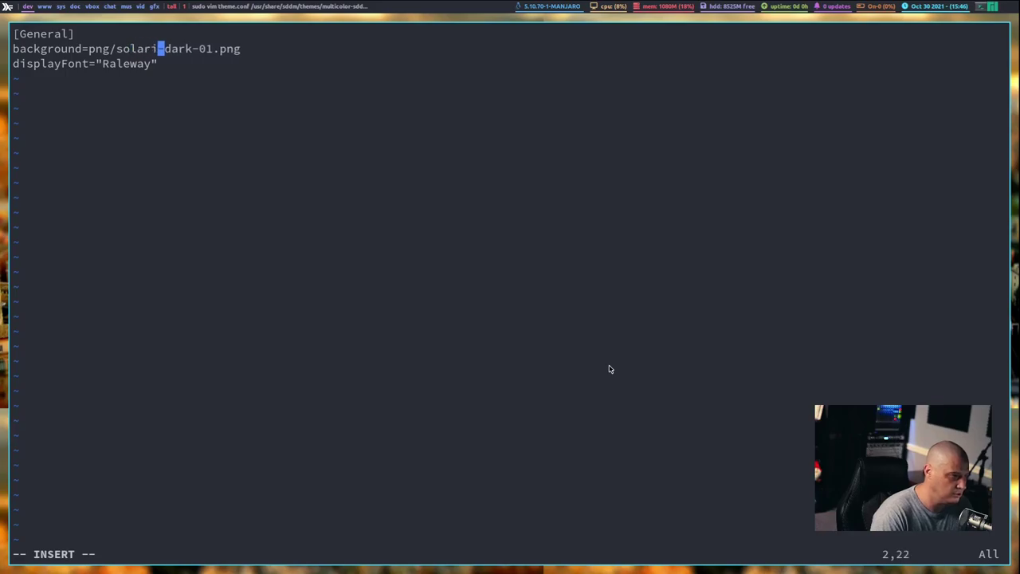
key(Escape)
text(:wq)
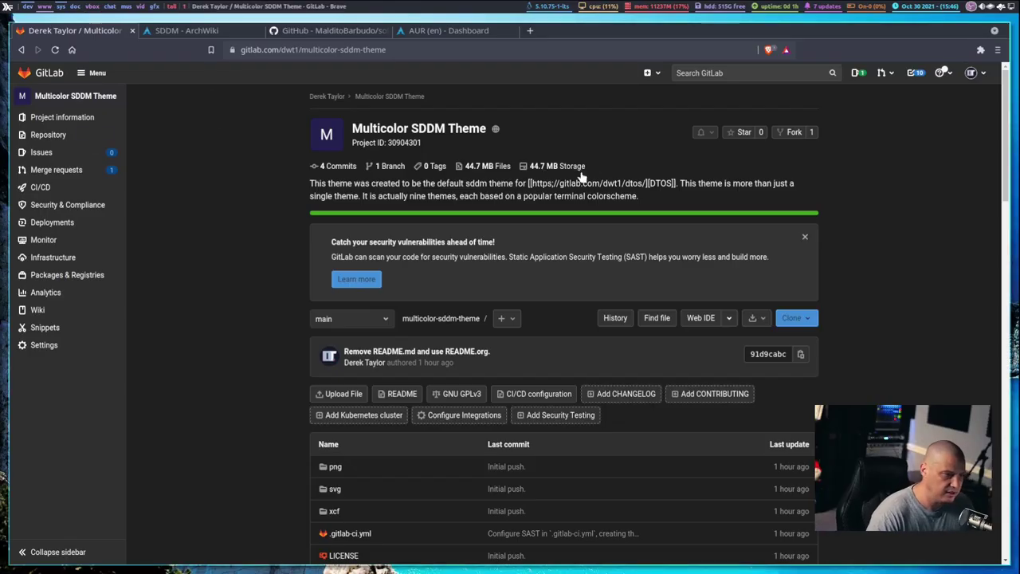
Scroll the README to Installation and Changing colorschemes, highlighting the Current=multicolor-sddm-theme setting.
scroll(668, 185, down, 5)
scroll(668, 185, down, 10)
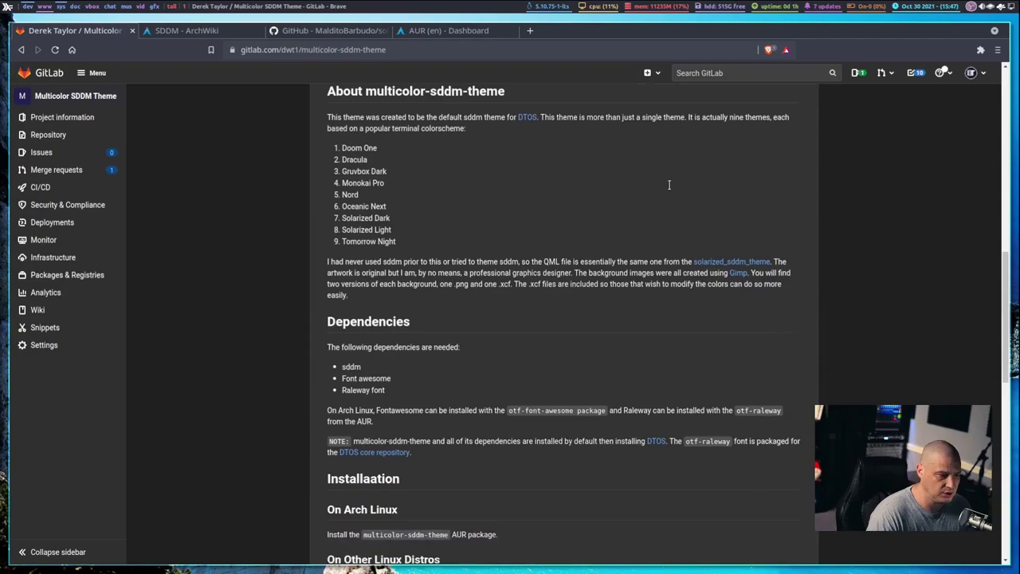
scroll(669, 190, down, 3)
scroll(675, 165, up, 2)
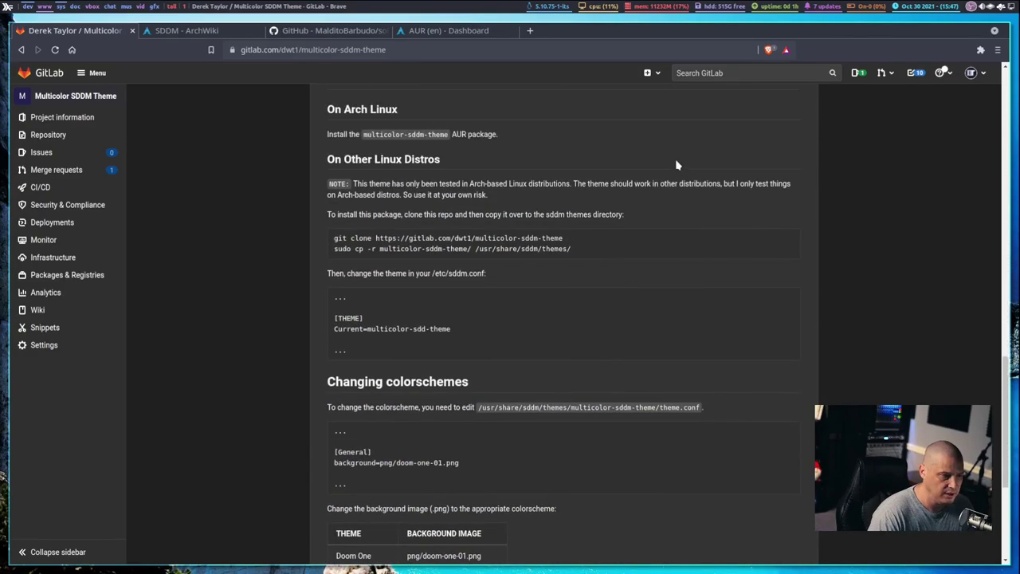
scroll(675, 164, up, 1)
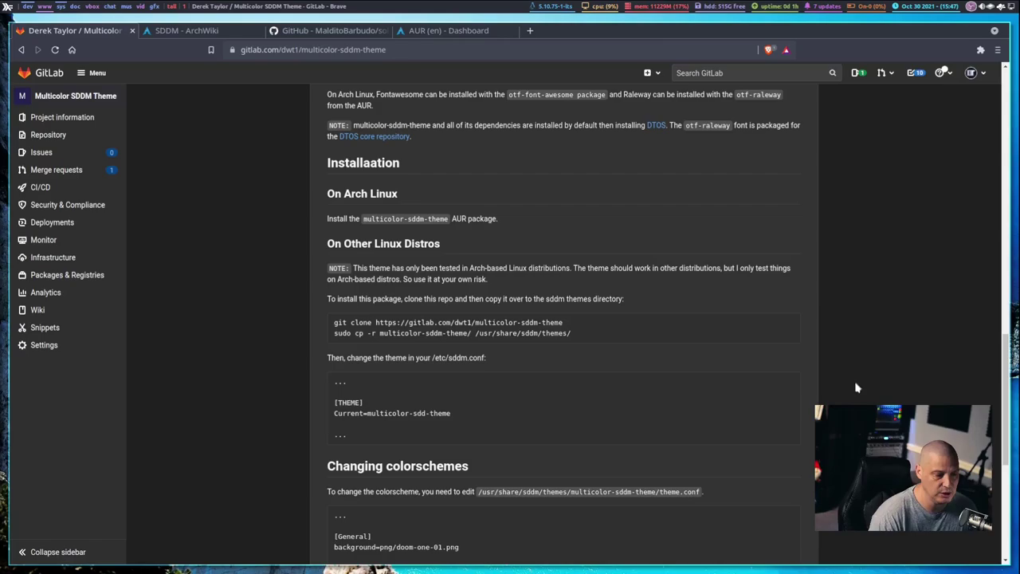
scroll(691, 515, up, 10)
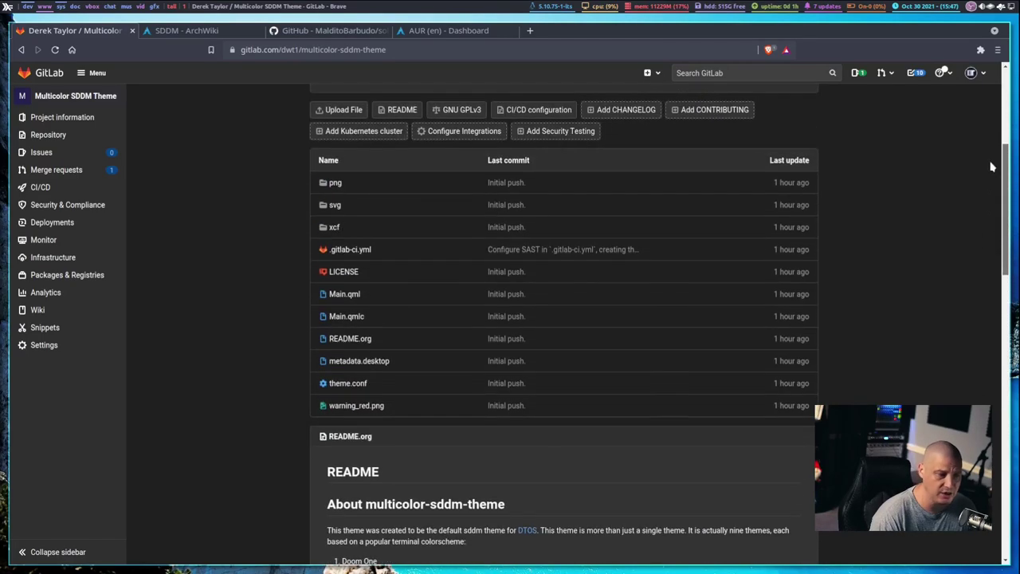
scroll(646, 417, down, 10)
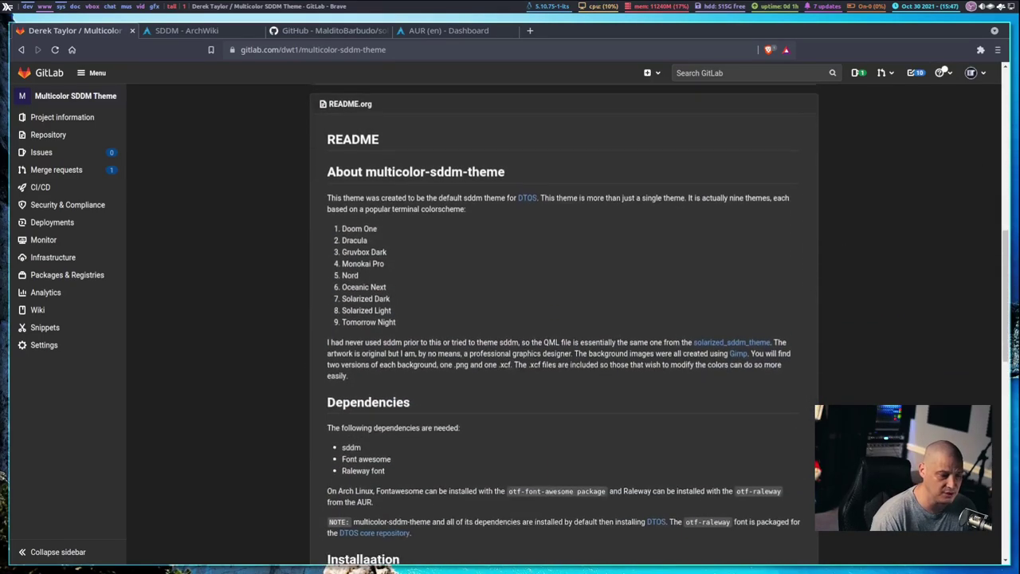
scroll(564, 324, down, 4)
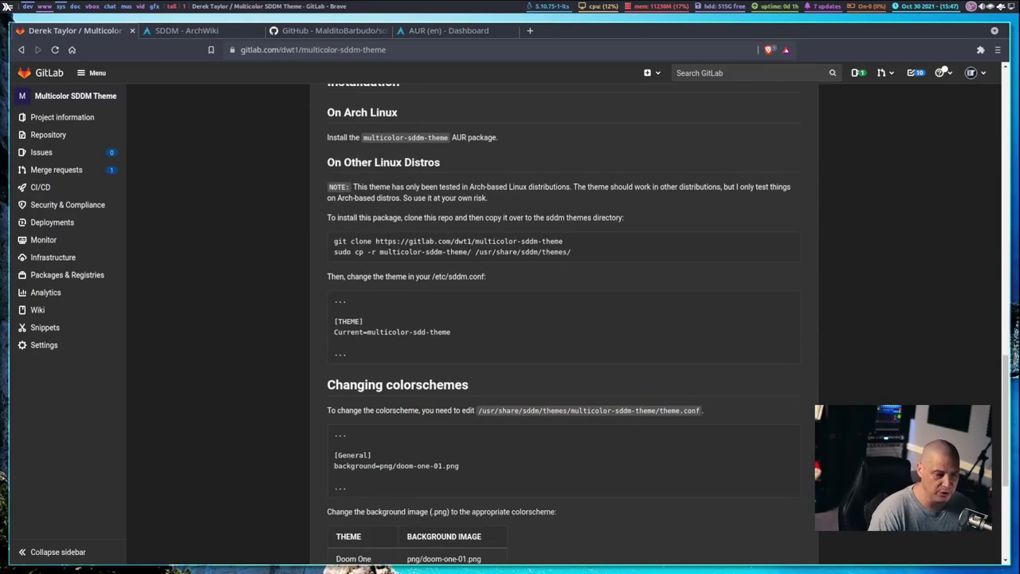
scroll(564, 323, down, 3)
scroll(564, 323, up, 3)
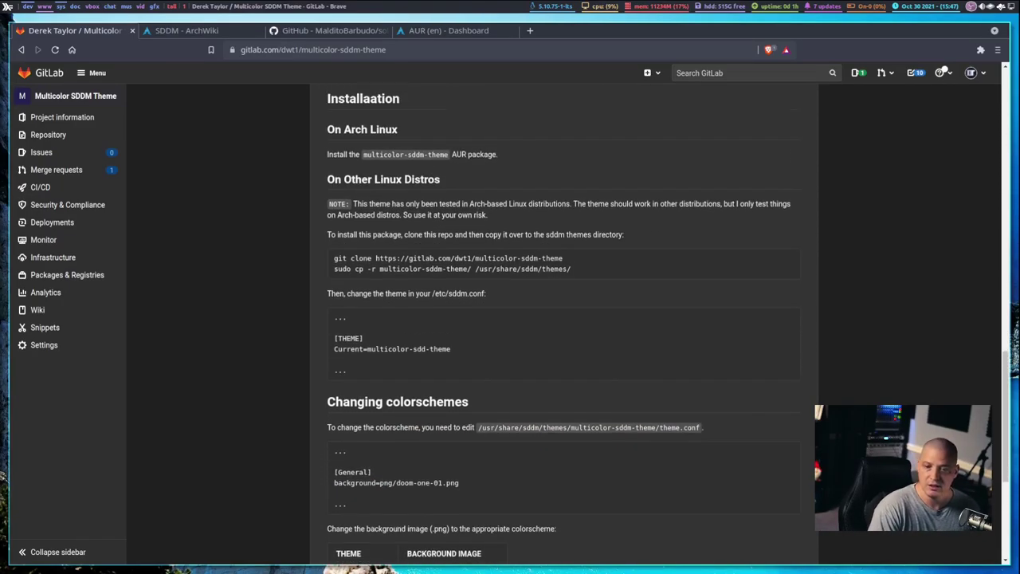
scroll(564, 321, up, 1)
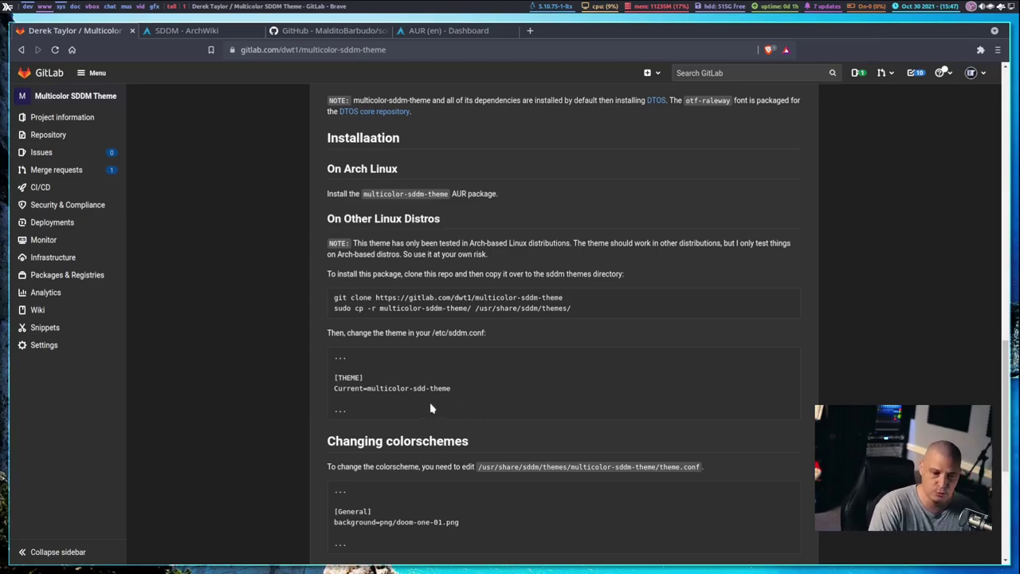
drag(333, 387, 479, 391)
click(568, 395)
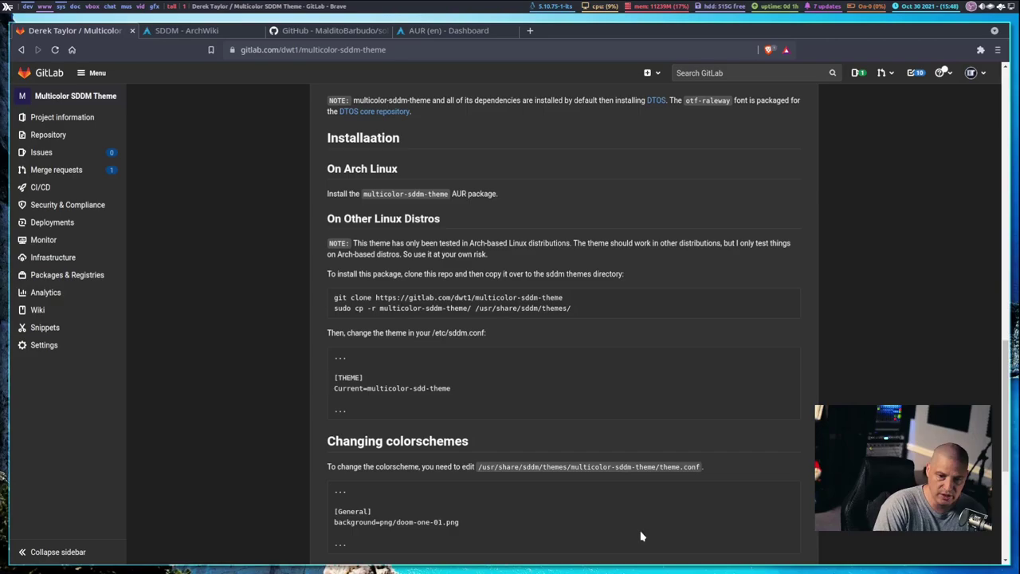